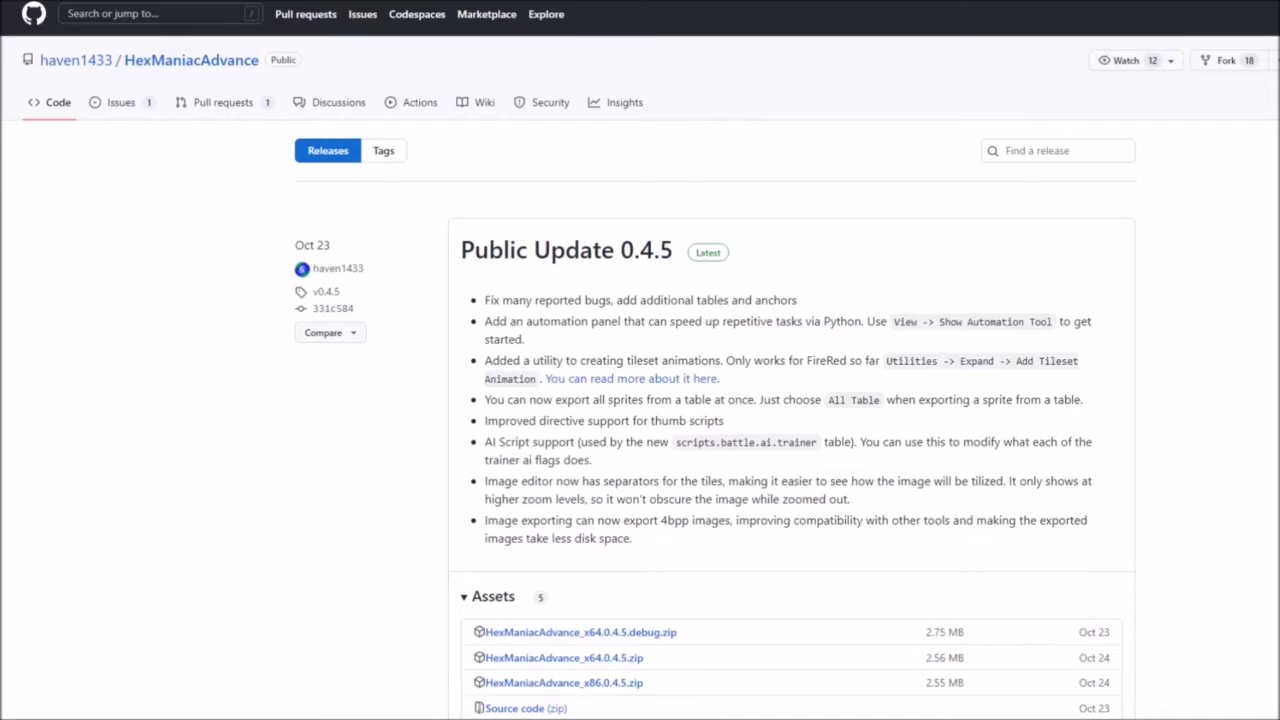
Scroll to the 0.4.5 release assets and highlight the three HexManiacAdvance download entries
scroll(640, 360, down, 3)
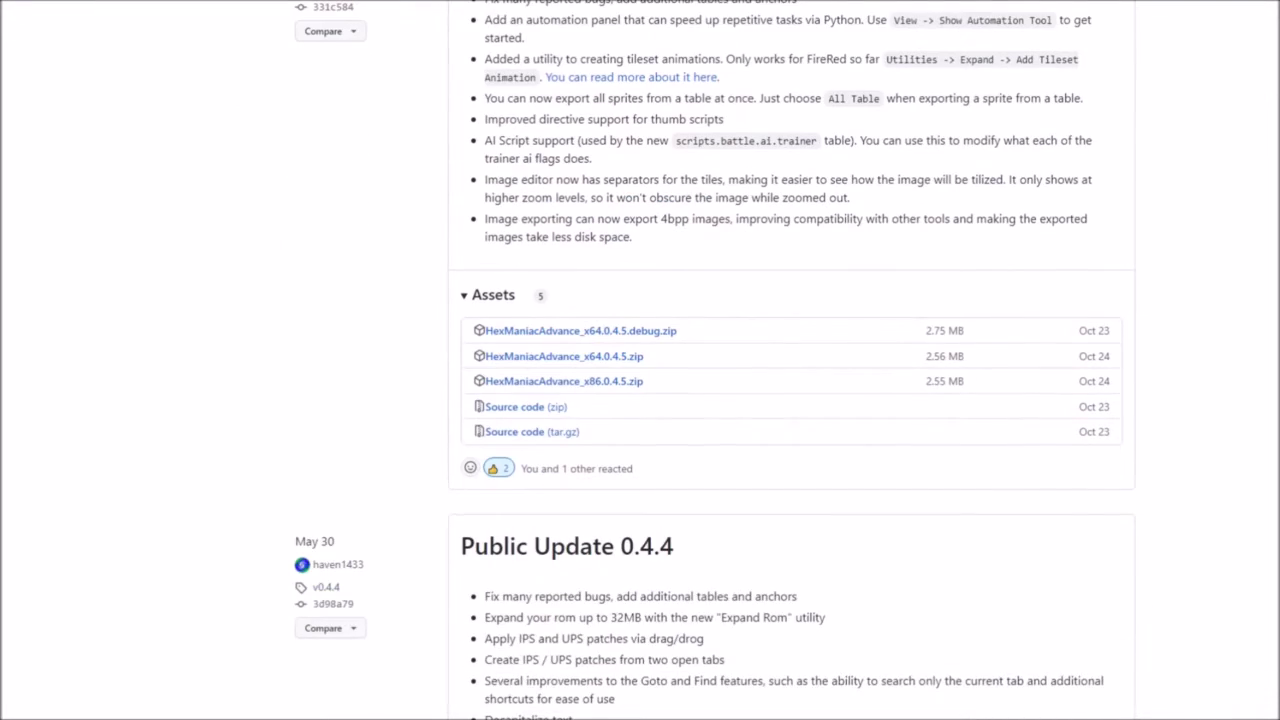
drag(643, 381, 486, 330)
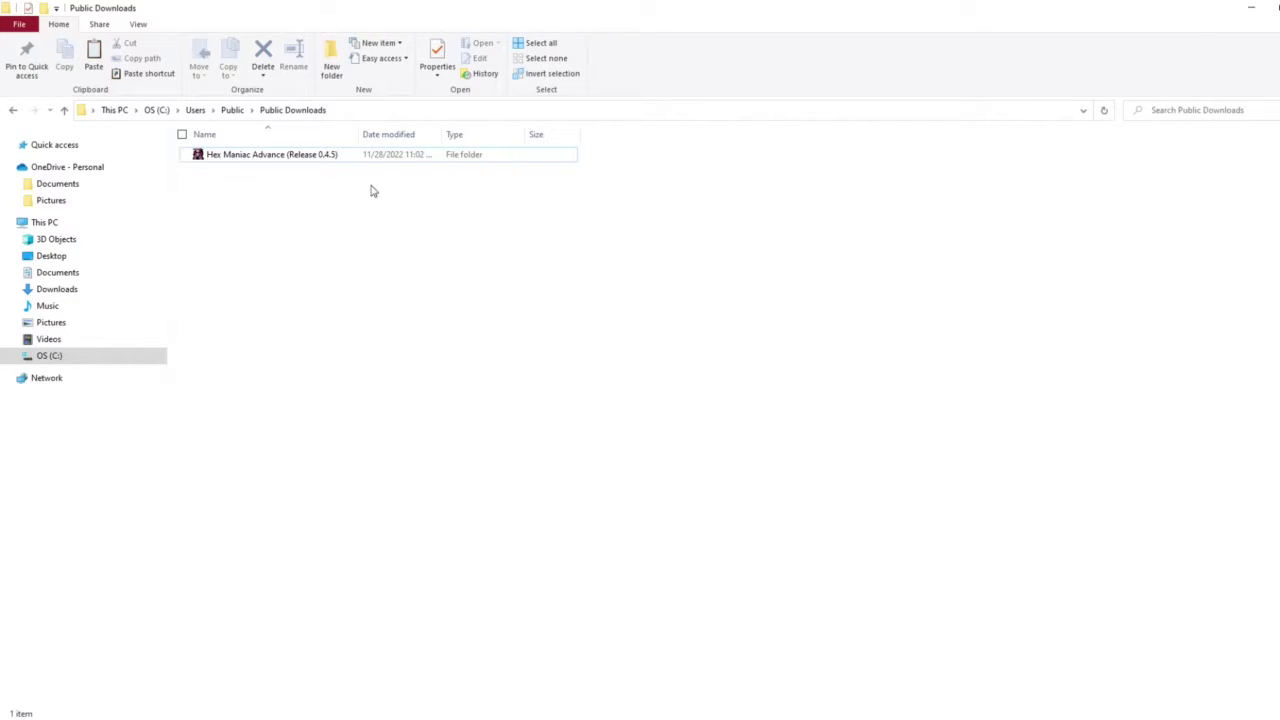
Browse into Hex Maniac Advance (Release 0.4.5)\Resources\Scripts and widen the Name column
click(346, 157)
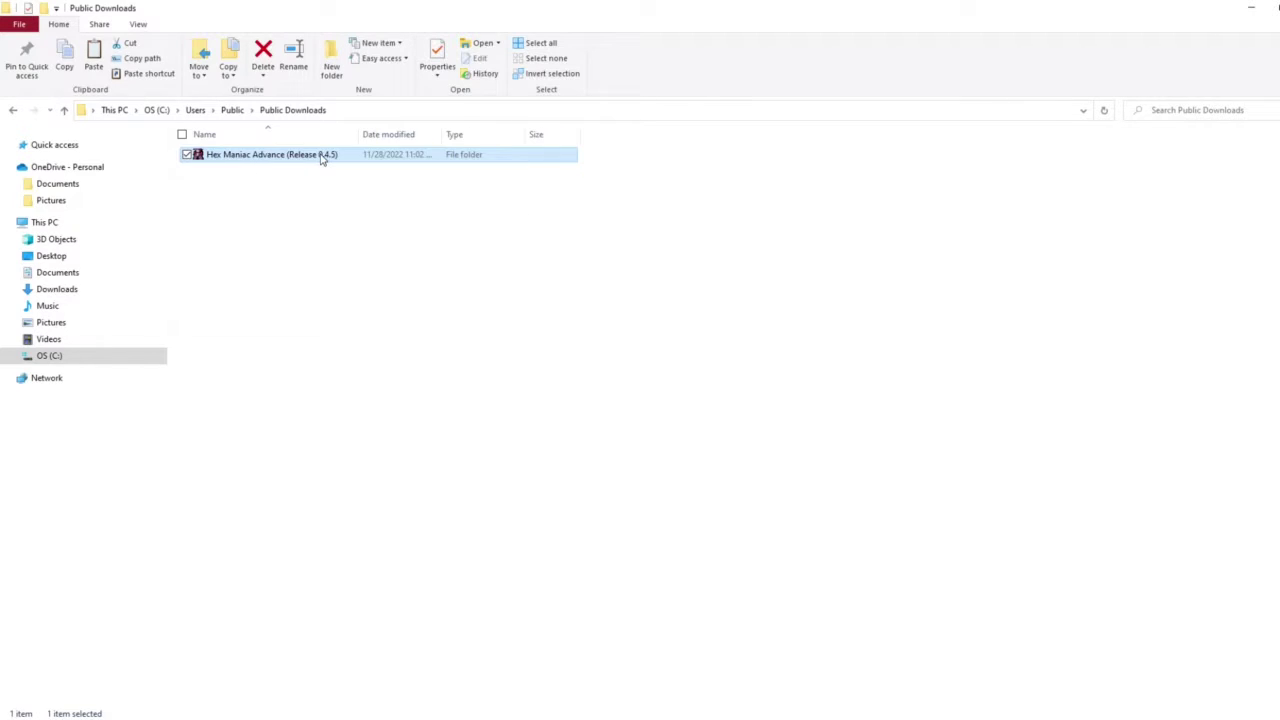
double_click(322, 157)
click(300, 271)
click(286, 460)
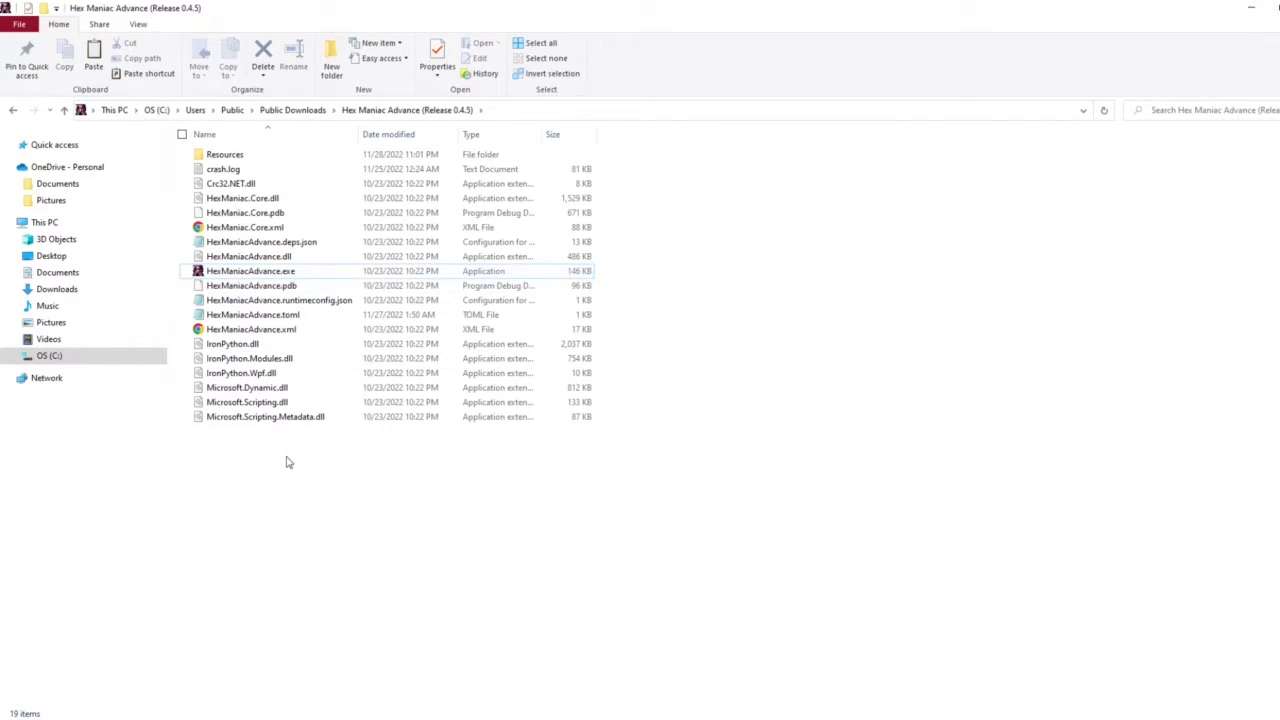
double_click(257, 164)
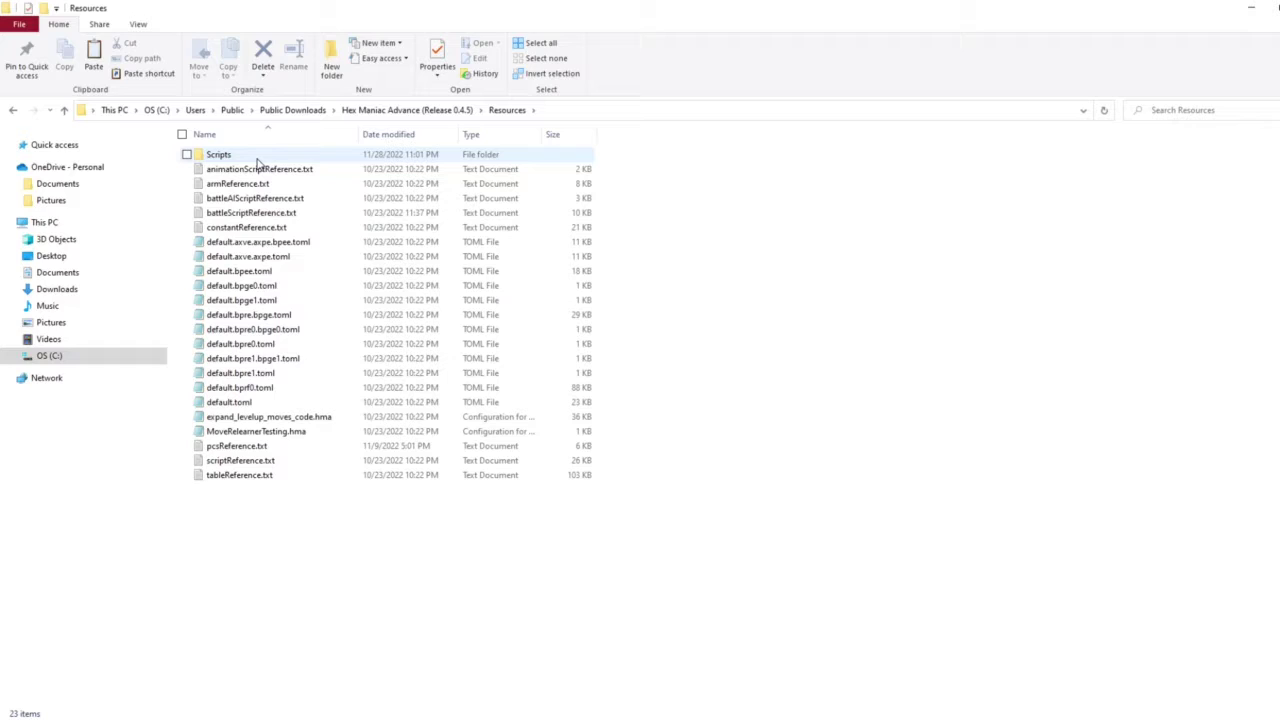
double_click(218, 155)
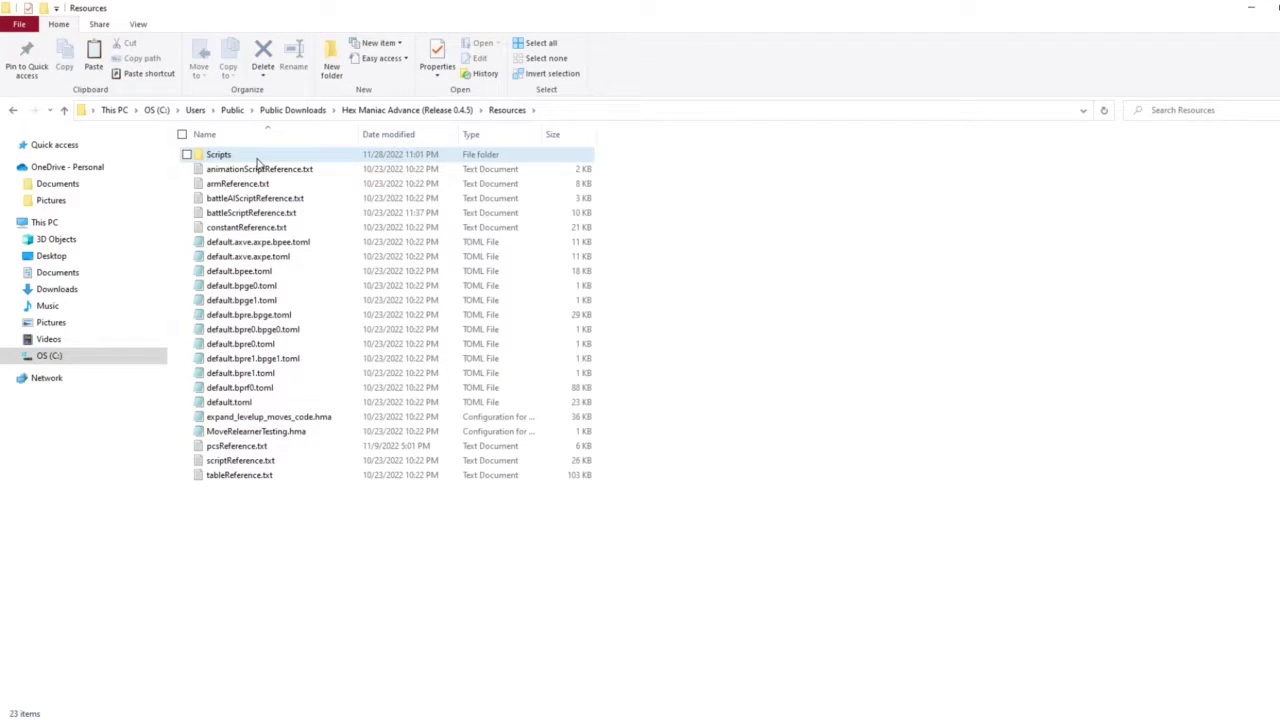
drag(358, 133, 522, 140)
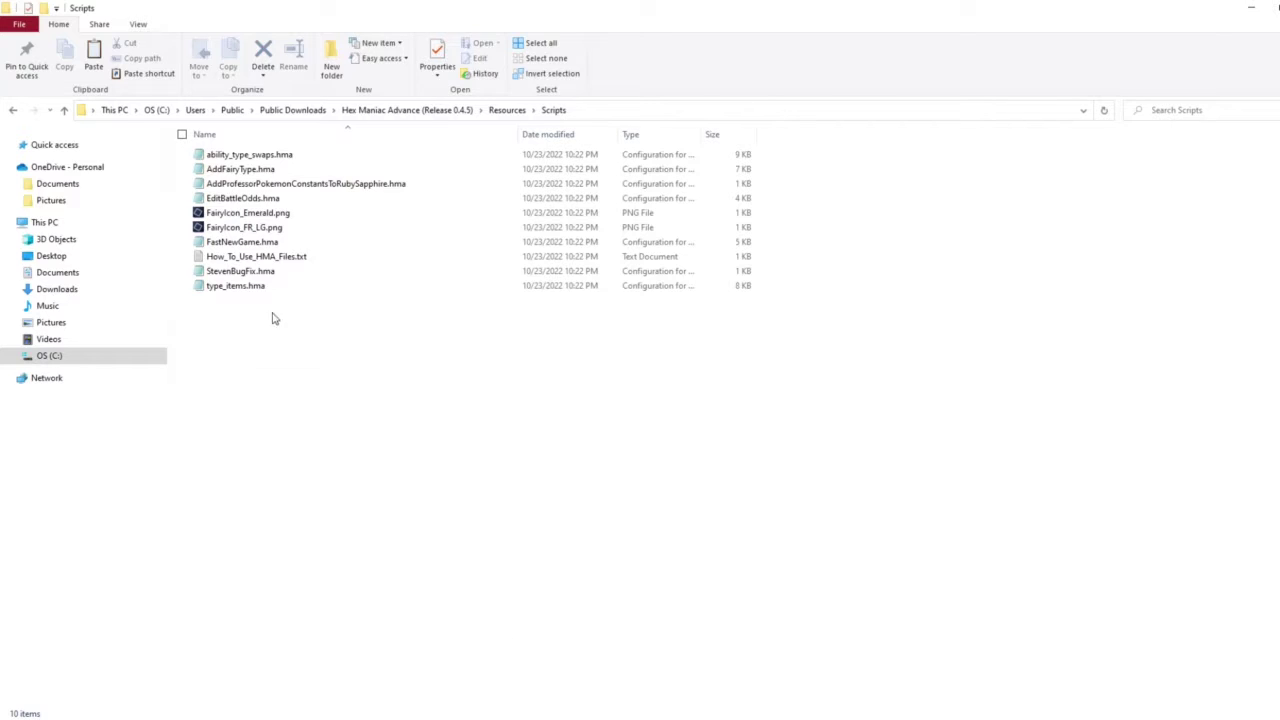
Select AddFairyType.hma, shrink the Notepad window and scroll through the script
click(258, 171)
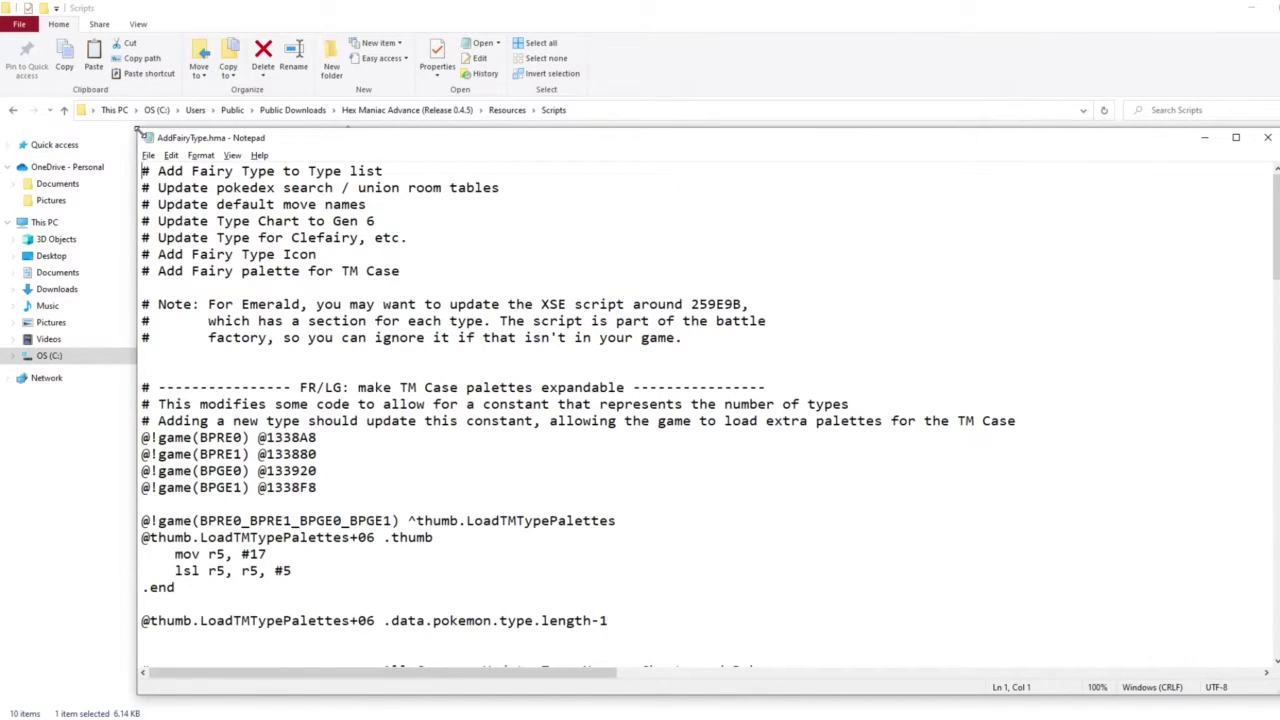
drag(138, 128, 310, 73)
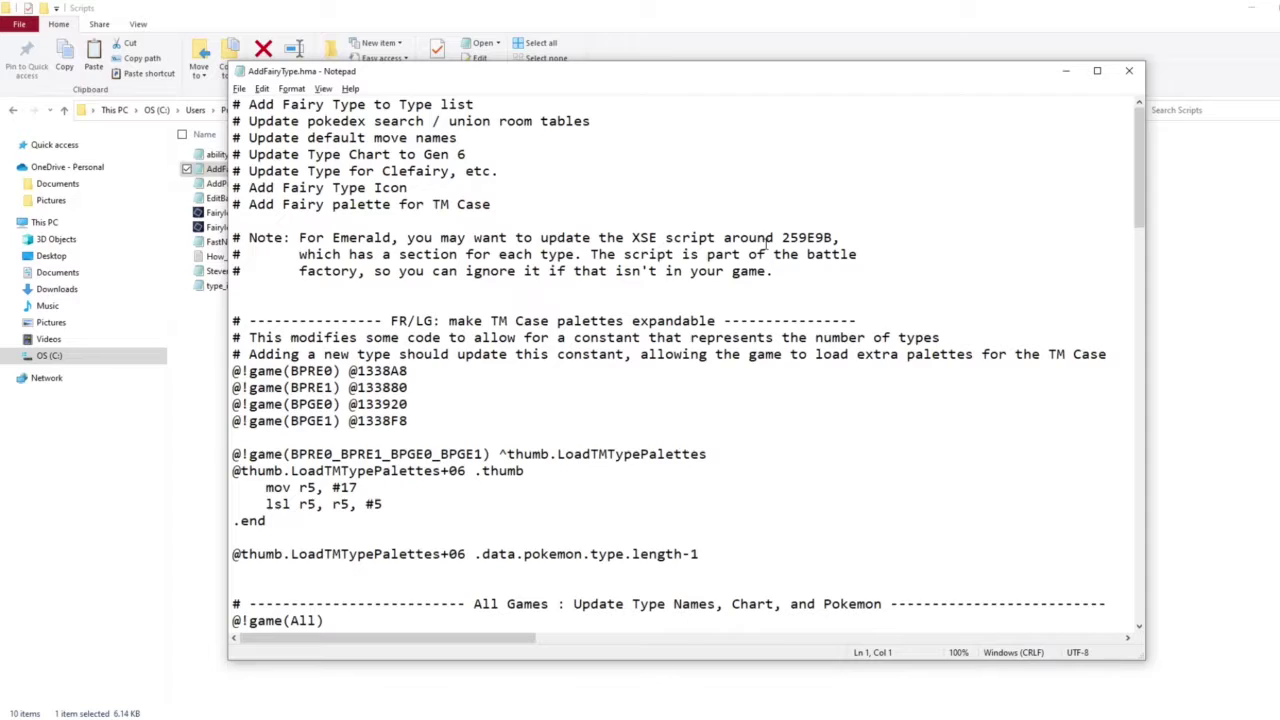
scroll(465, 195, down, 1)
scroll(465, 195, down, 2)
scroll(444, 127, up, 1)
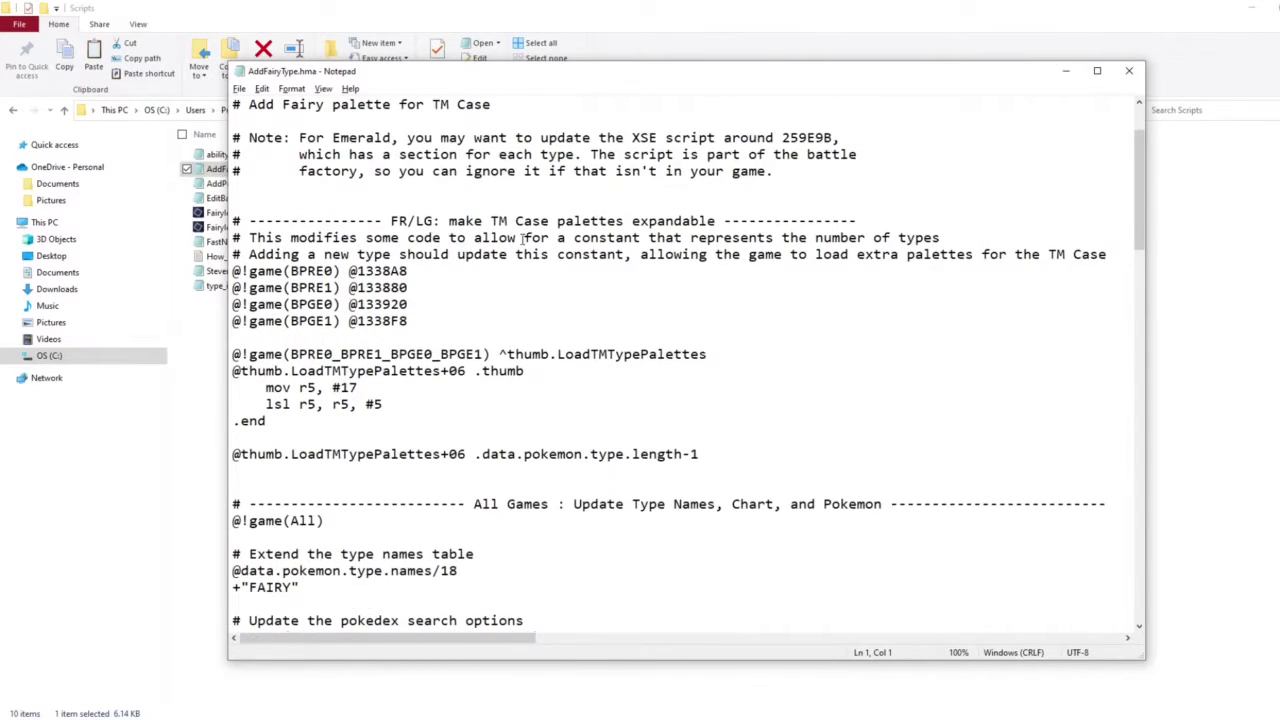
scroll(521, 240, down, 4)
scroll(521, 240, down, 15)
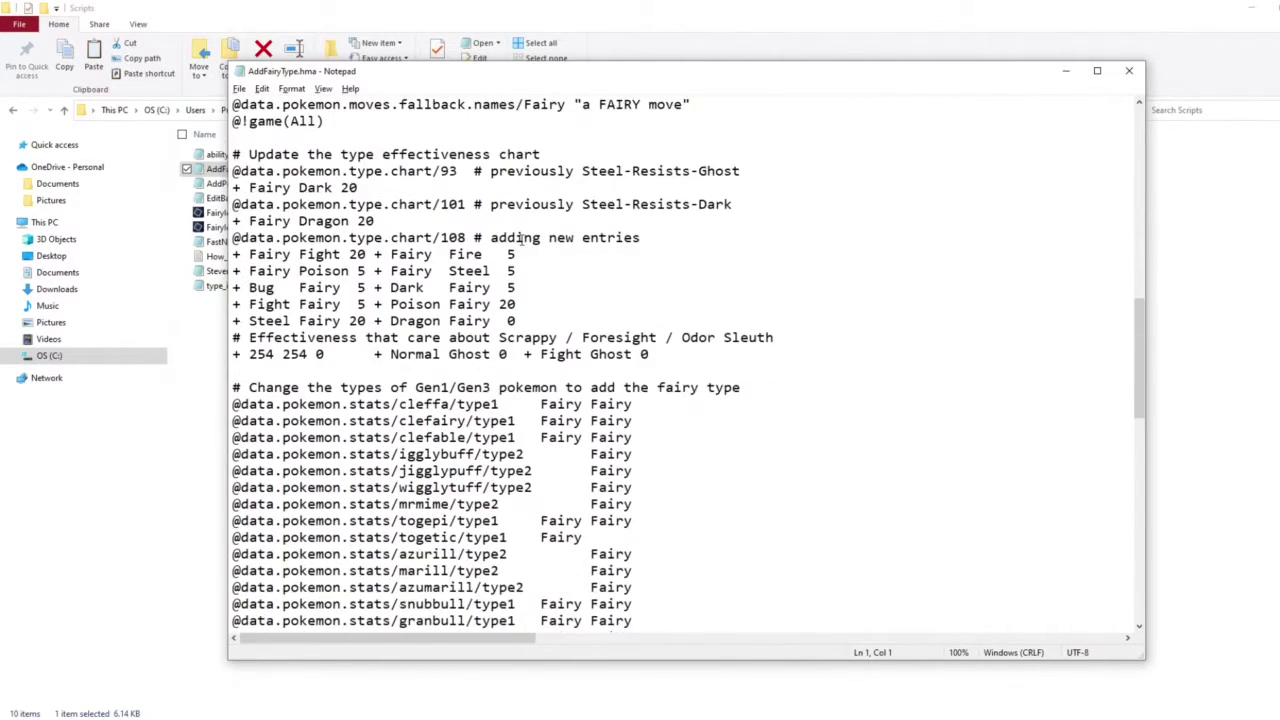
scroll(521, 240, down, 20)
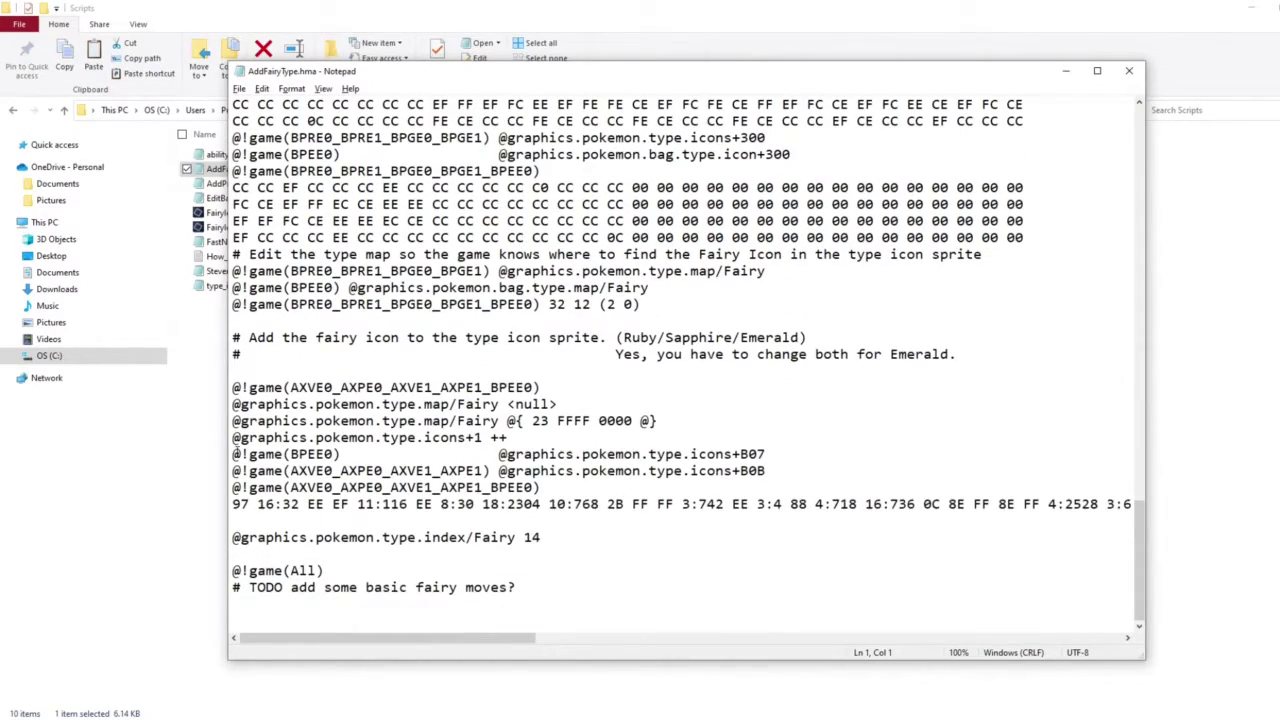
Highlight the Emerald fairy icon comments and the TM palette note, then scroll back up
drag(232, 388, 548, 487)
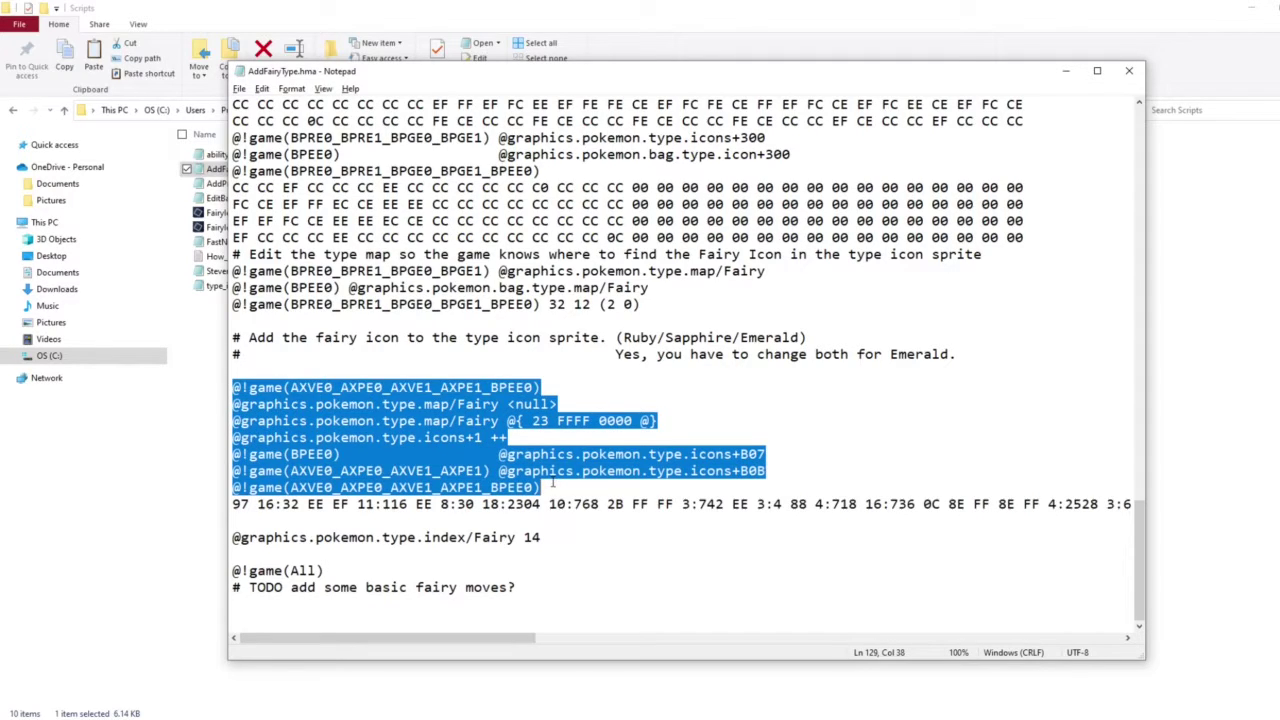
click(556, 488)
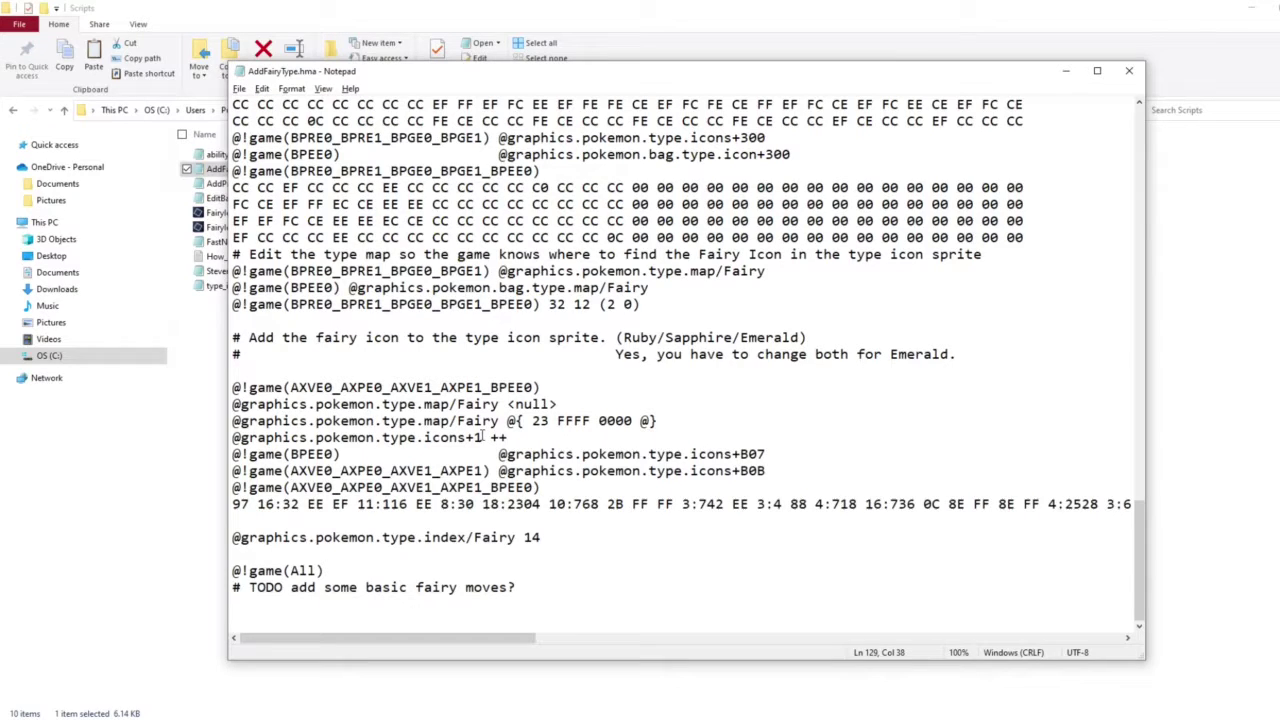
drag(238, 337, 819, 337)
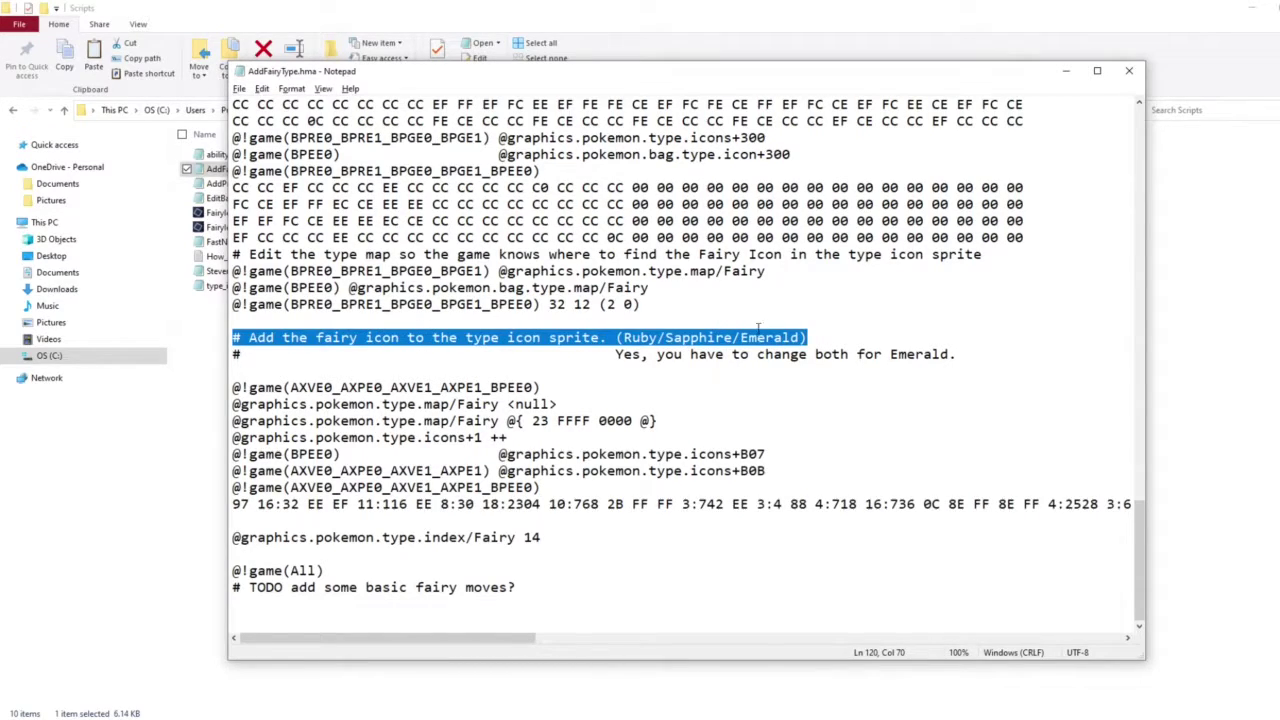
scroll(866, 340, up, 9)
click(234, 304)
drag(234, 304, 831, 307)
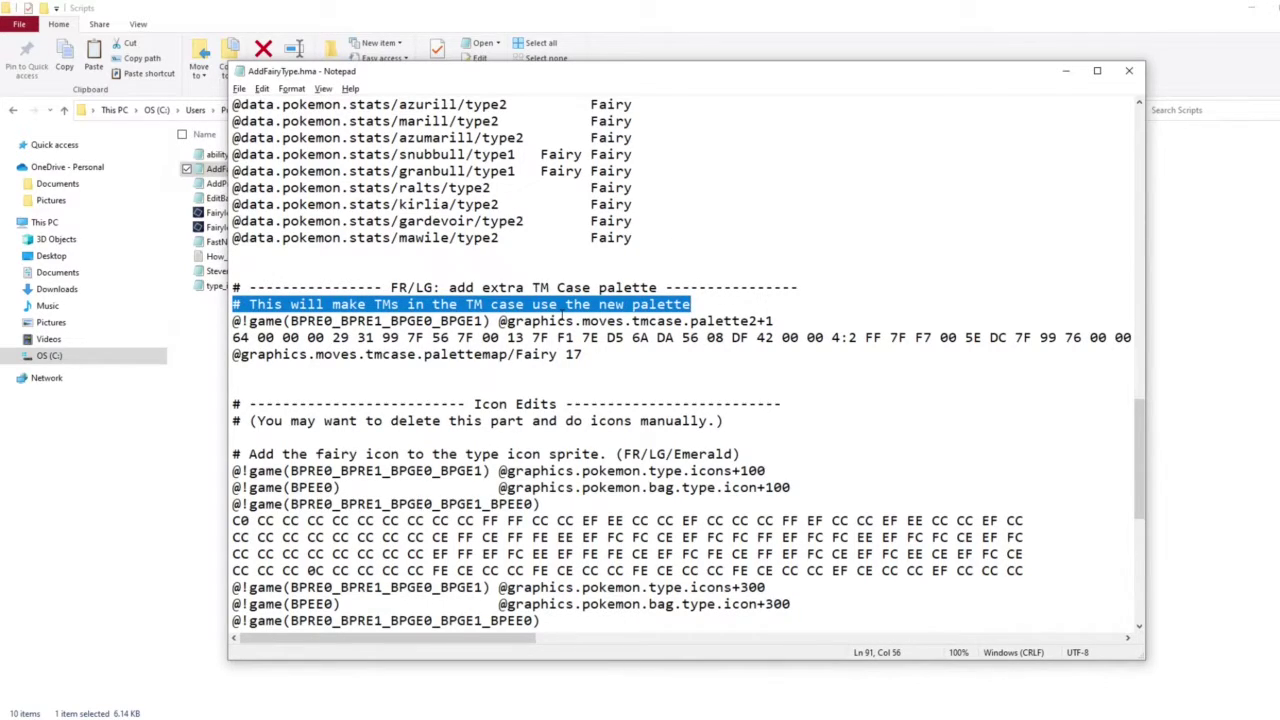
scroll(562, 320, up, 7)
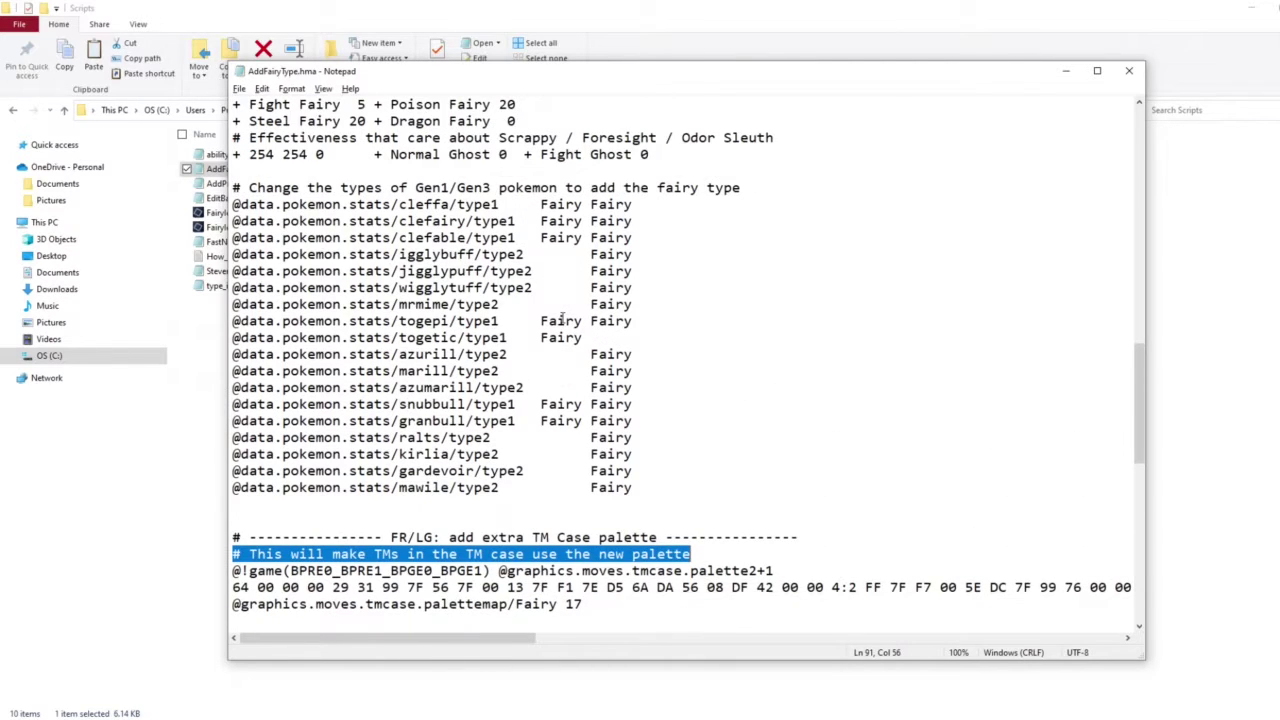
scroll(562, 320, up, 1)
scroll(562, 320, up, 16)
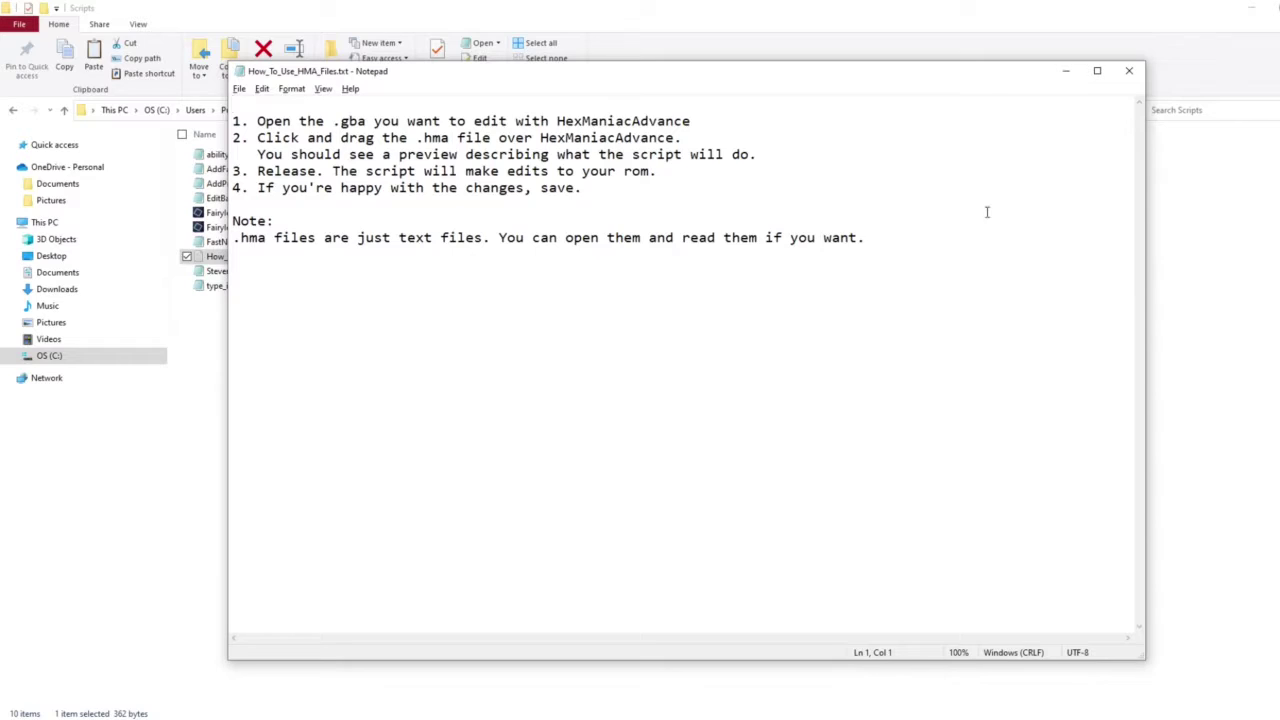
Close the how-to instructions and clear the Scripts folder selection
click(1129, 71)
click(470, 427)
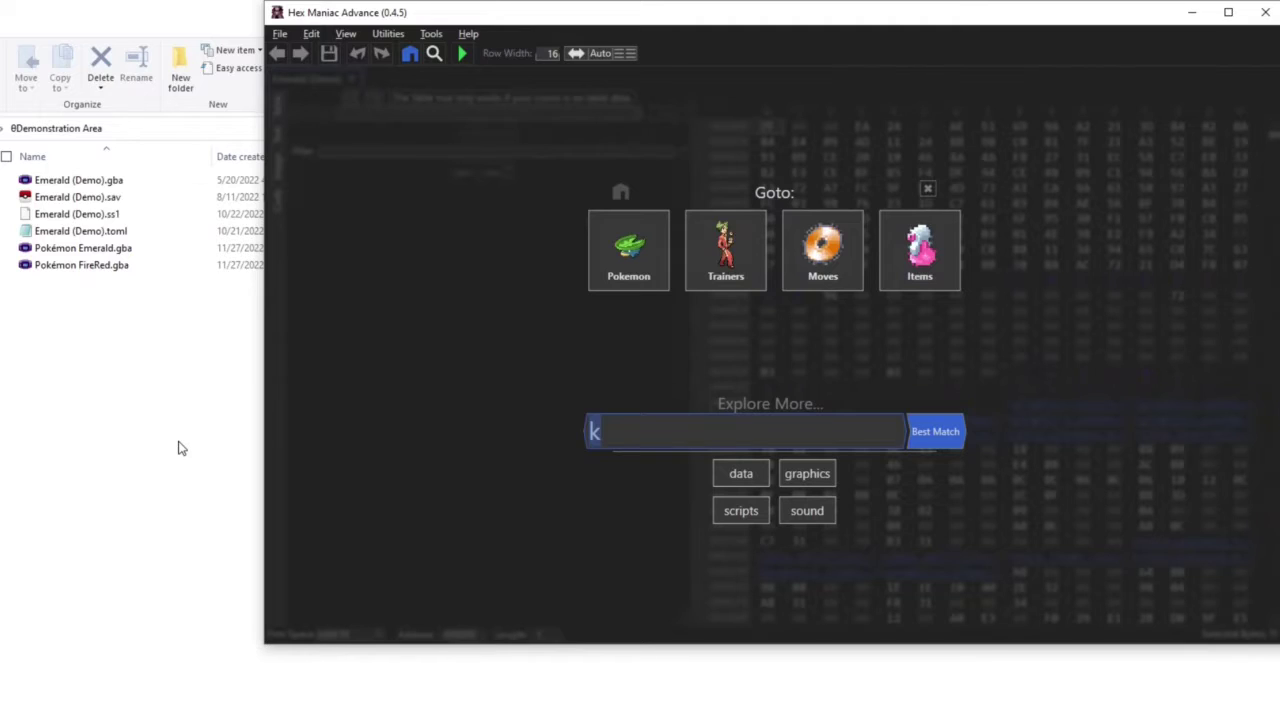
Export a ROM backup with the note 'I edited item data in a different tutorial'
click(280, 33)
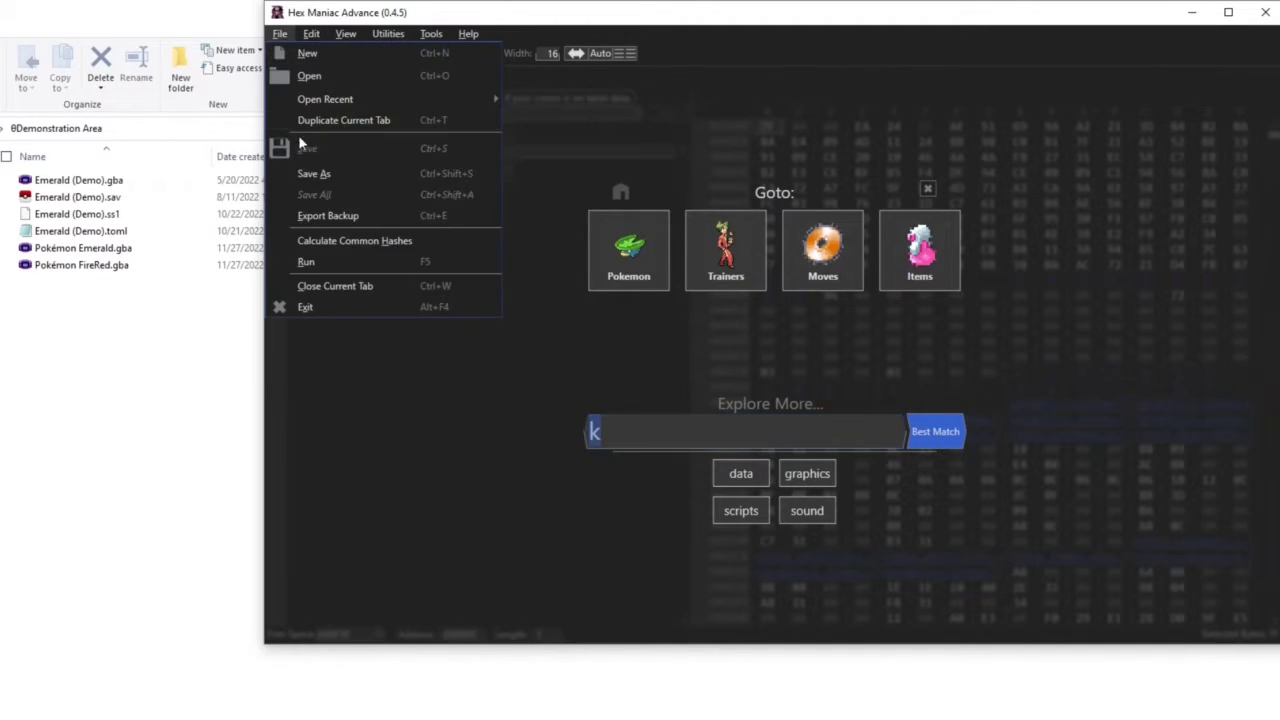
click(299, 210)
drag(222, 128, 760, 89)
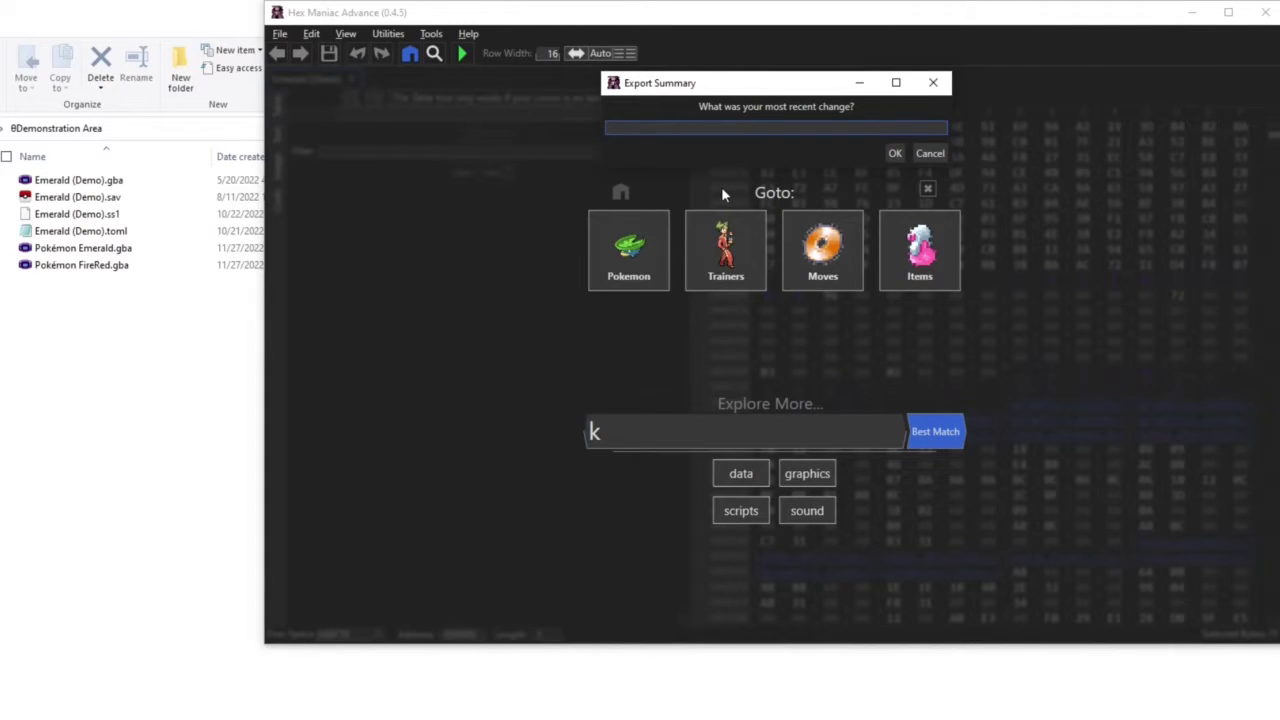
text(I edited item data in a different tutorial)
click(893, 153)
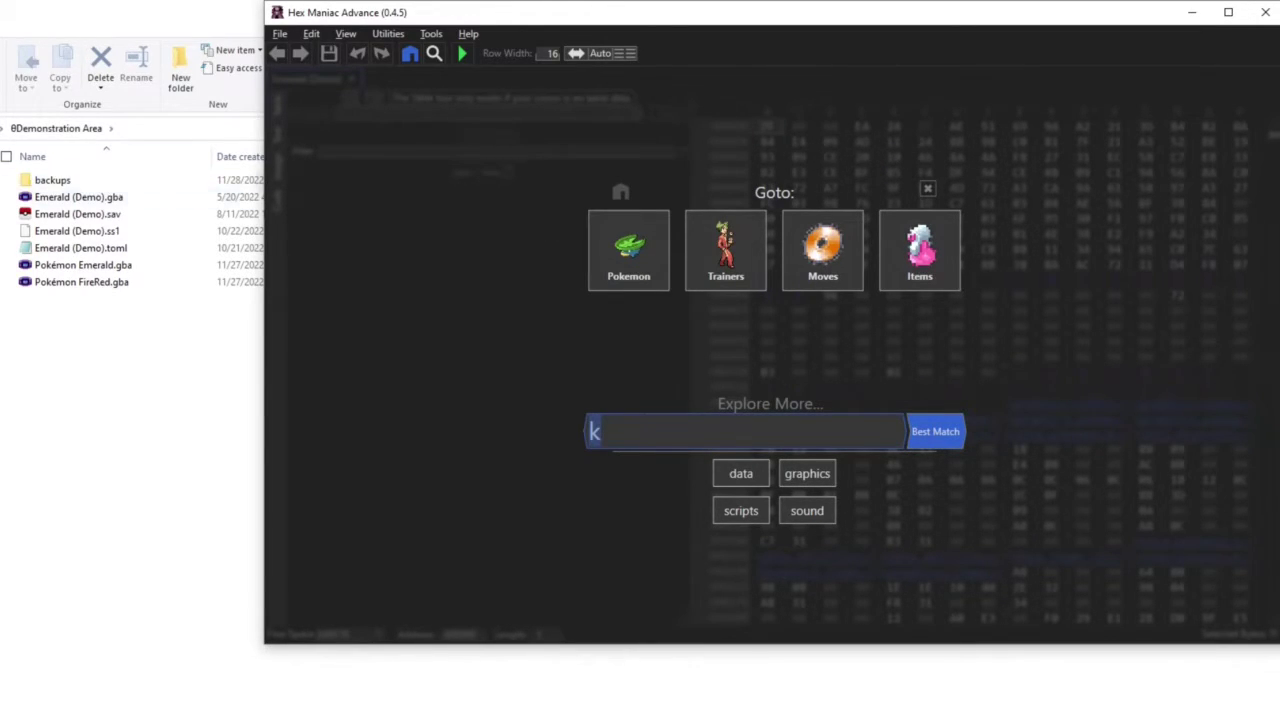
Open the new backups folder and widen its Name column to read the backup names
click(86, 181)
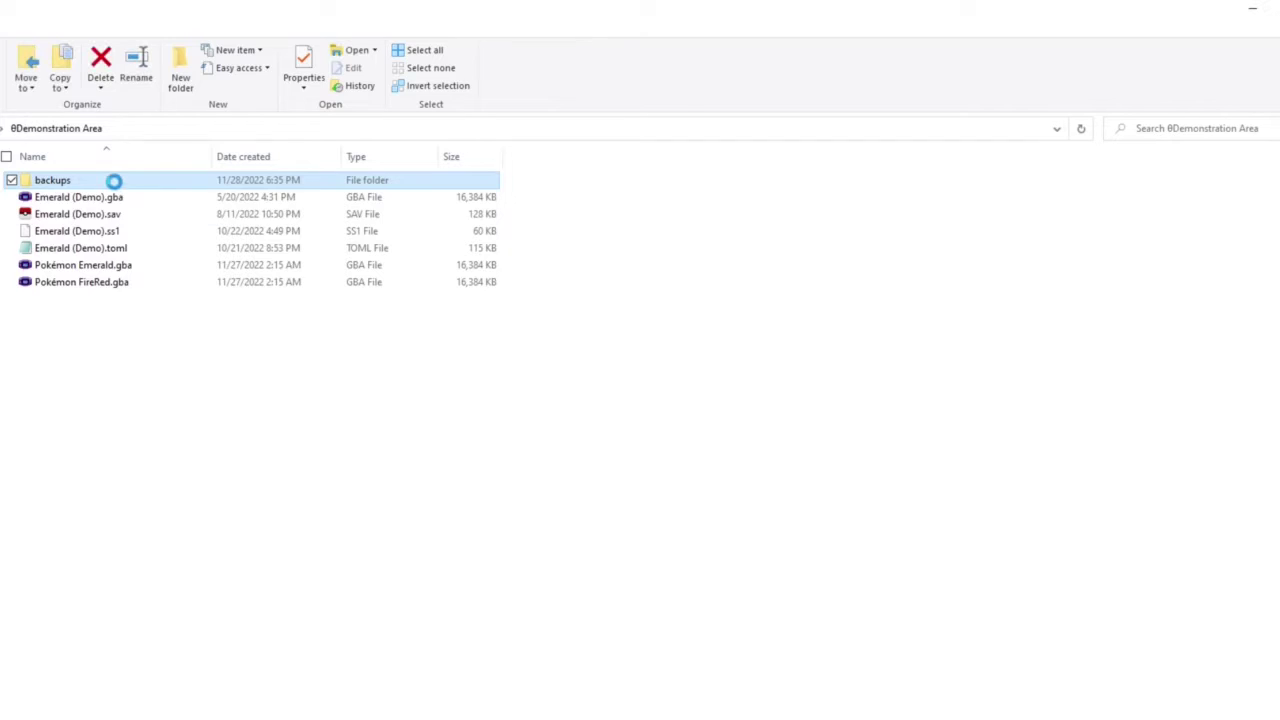
double_click(114, 181)
drag(211, 157, 446, 158)
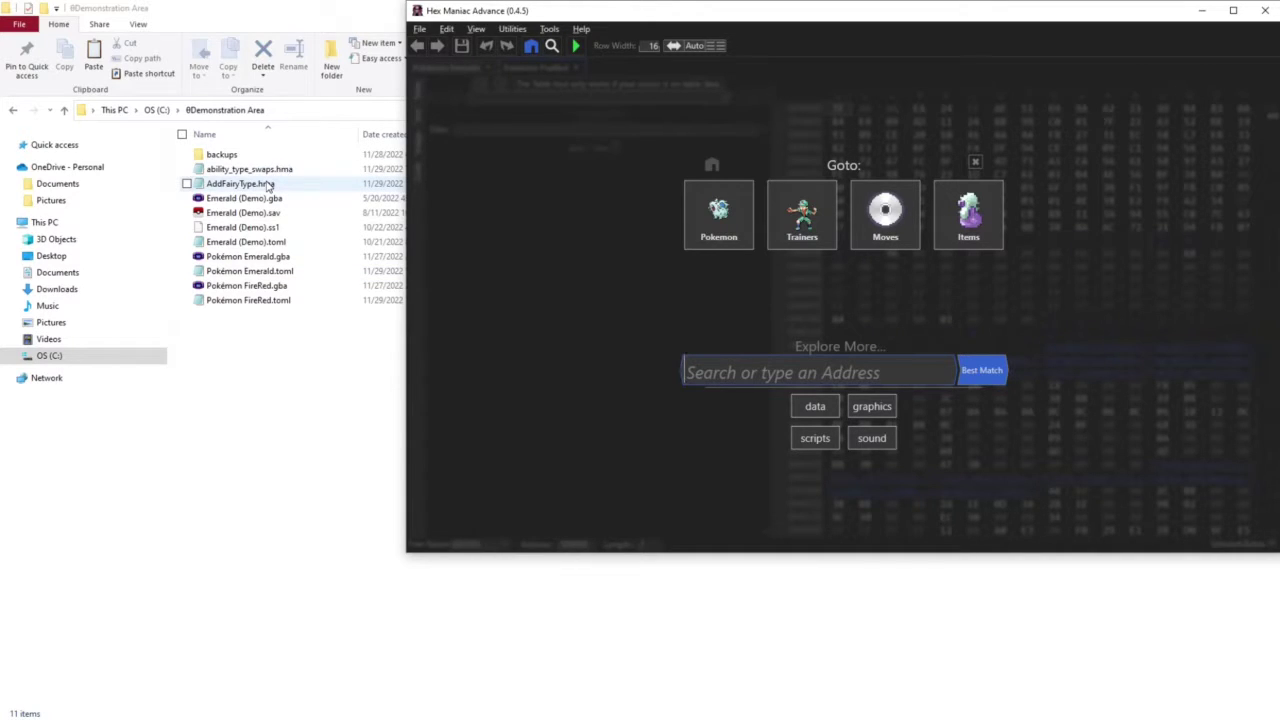
Open AddFairyType.hma and mark its type list, Pokédex tables, Gen 6 chart and icon steps
double_click(268, 184)
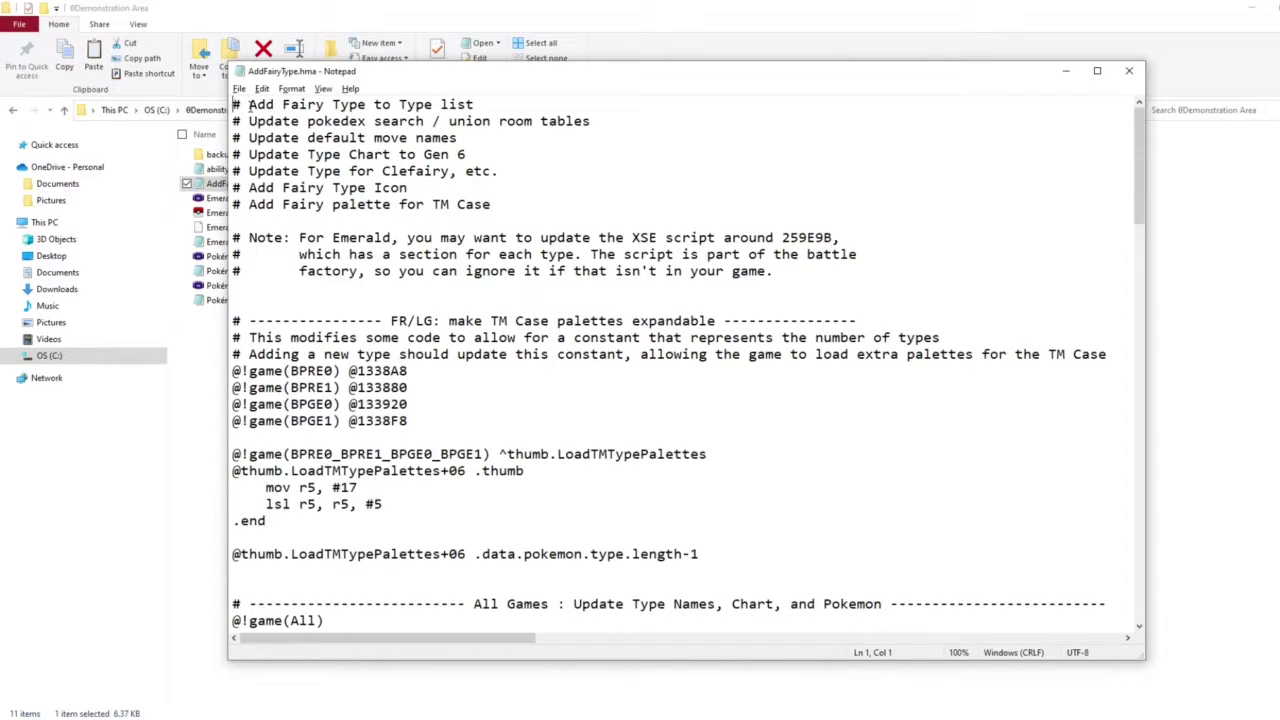
drag(249, 104, 474, 104)
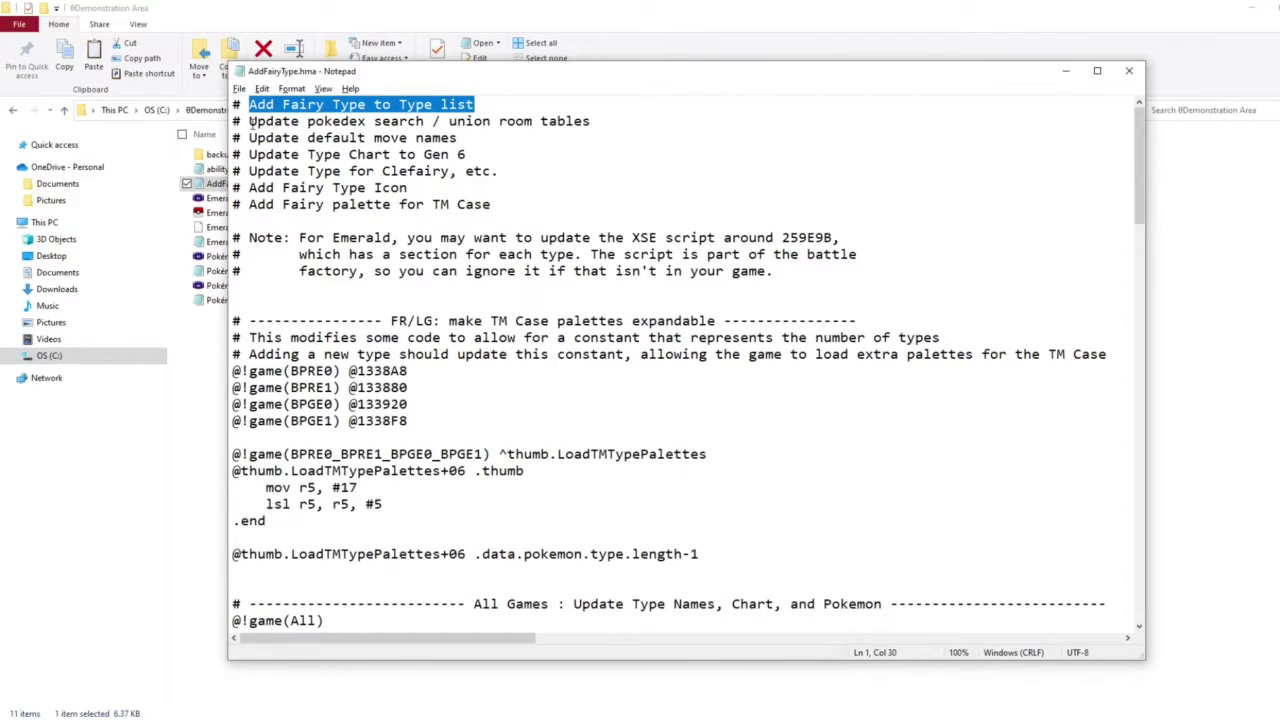
drag(249, 121, 592, 121)
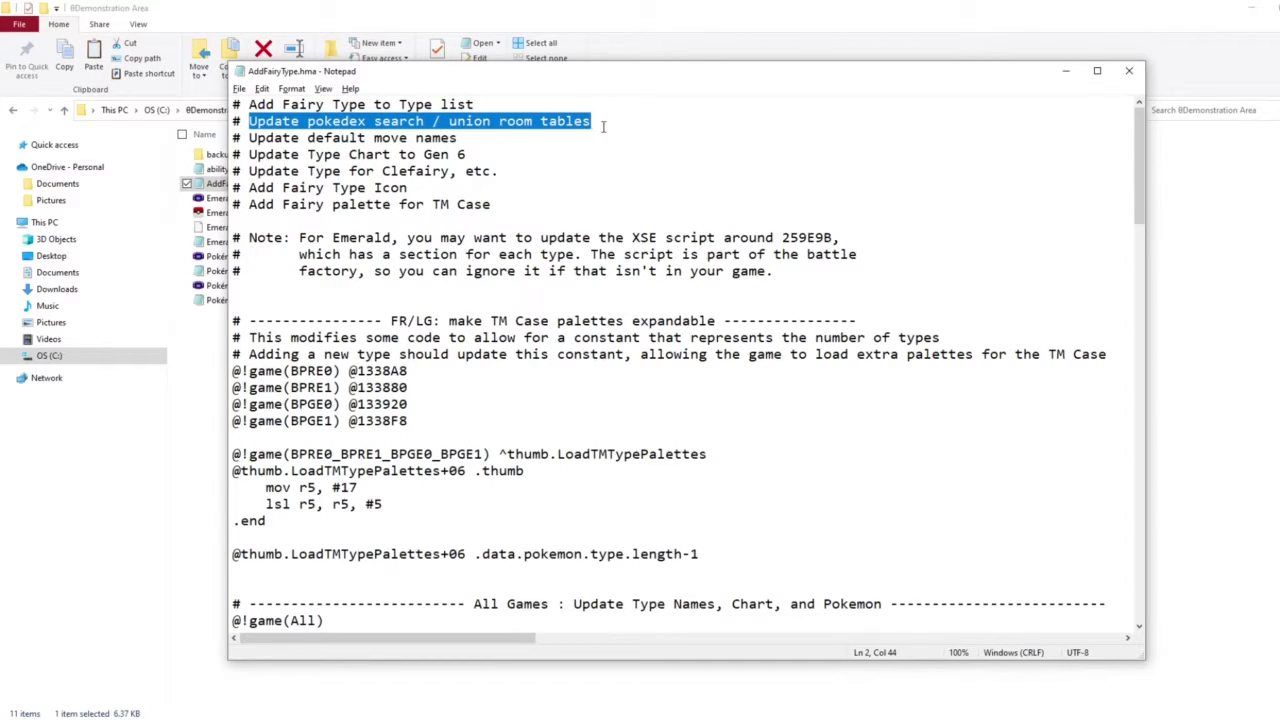
click(251, 141)
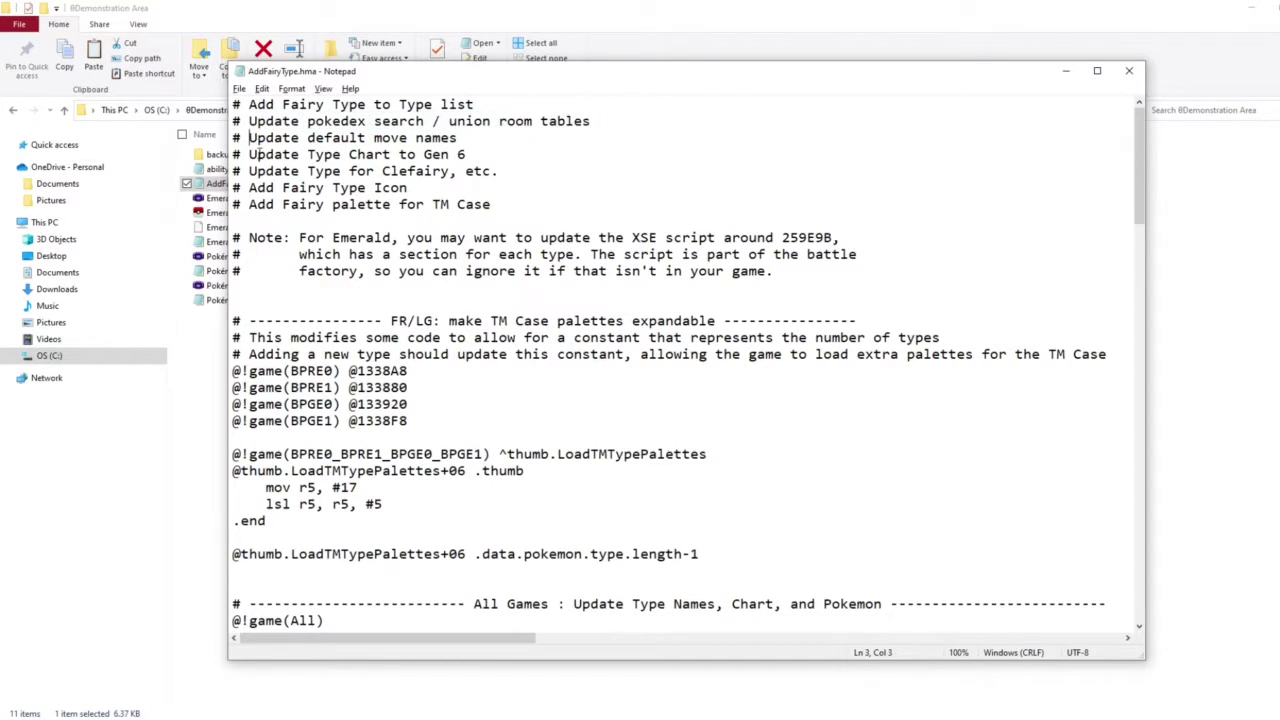
drag(258, 154, 546, 177)
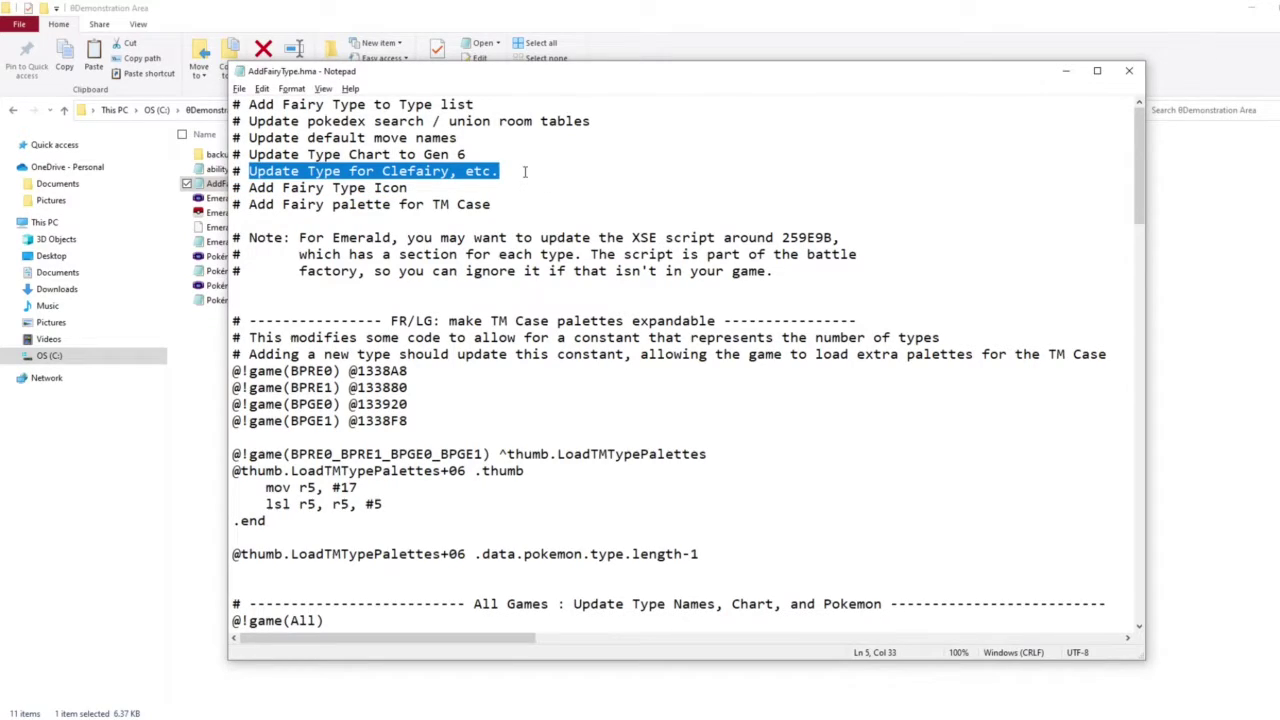
drag(516, 204, 210, 192)
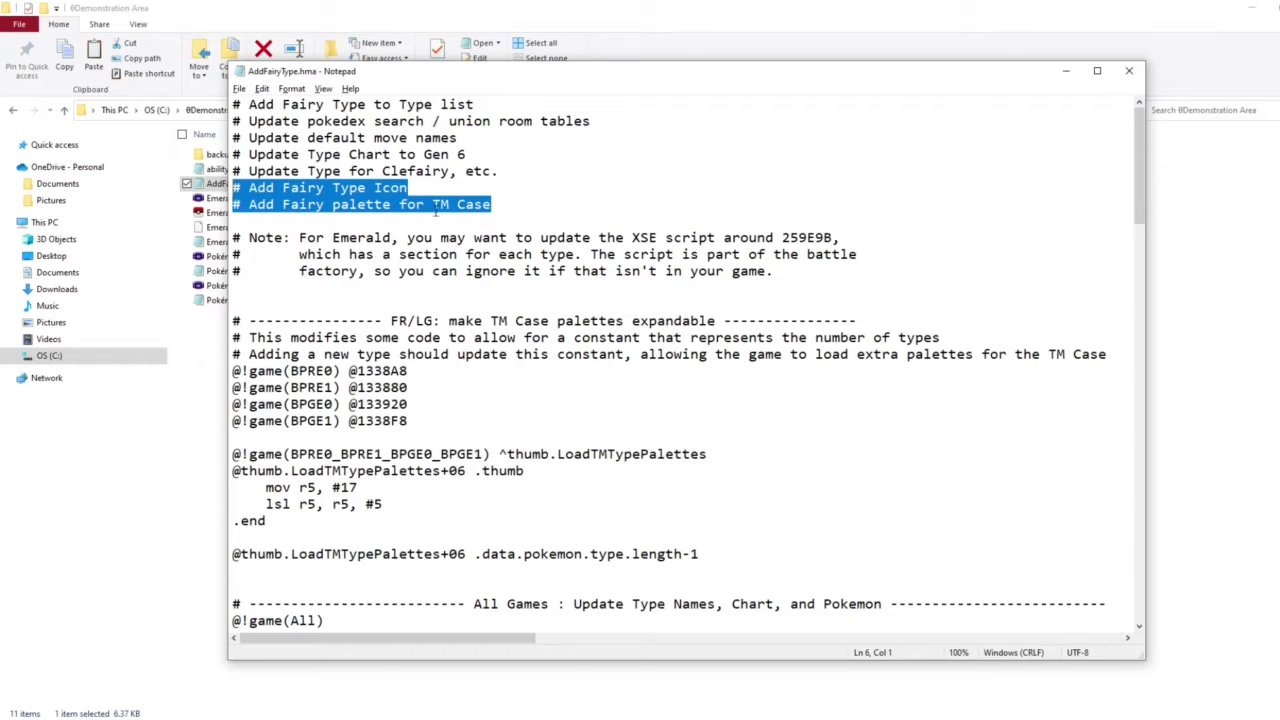
click(482, 237)
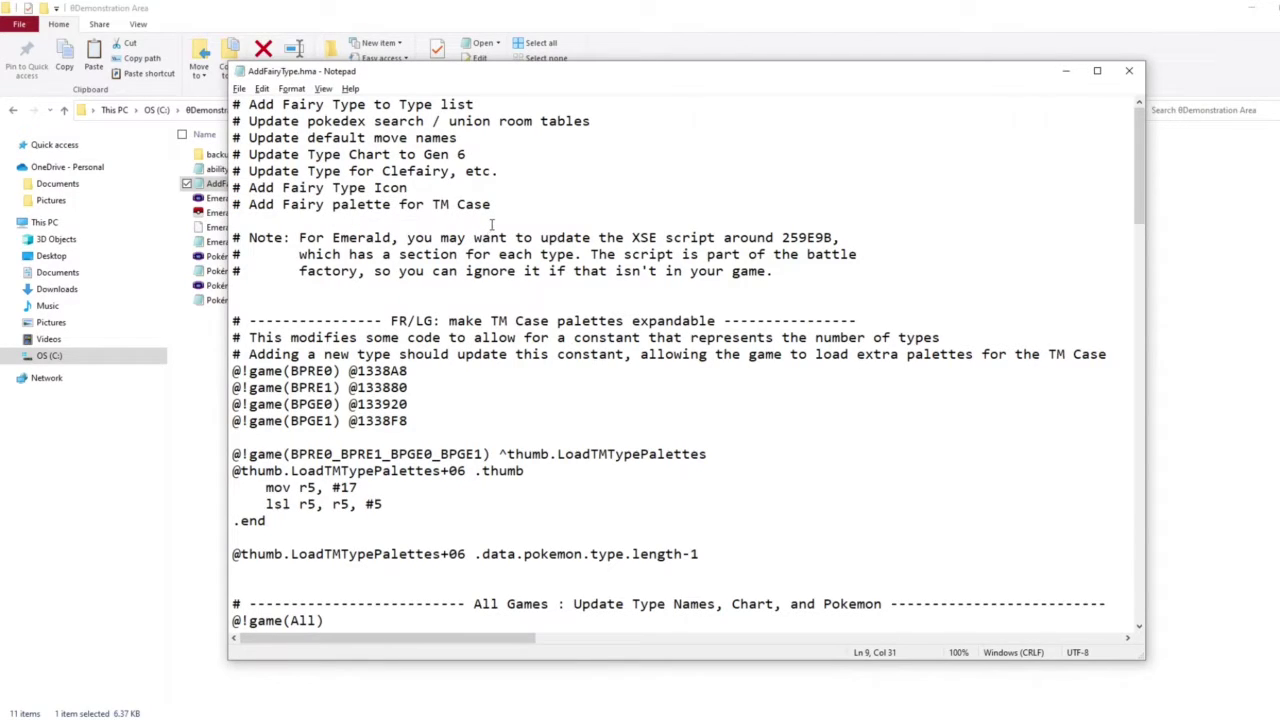
Replace the move fallback names block after the FAIRY entry with pasted text
scroll(466, 286, down, 2)
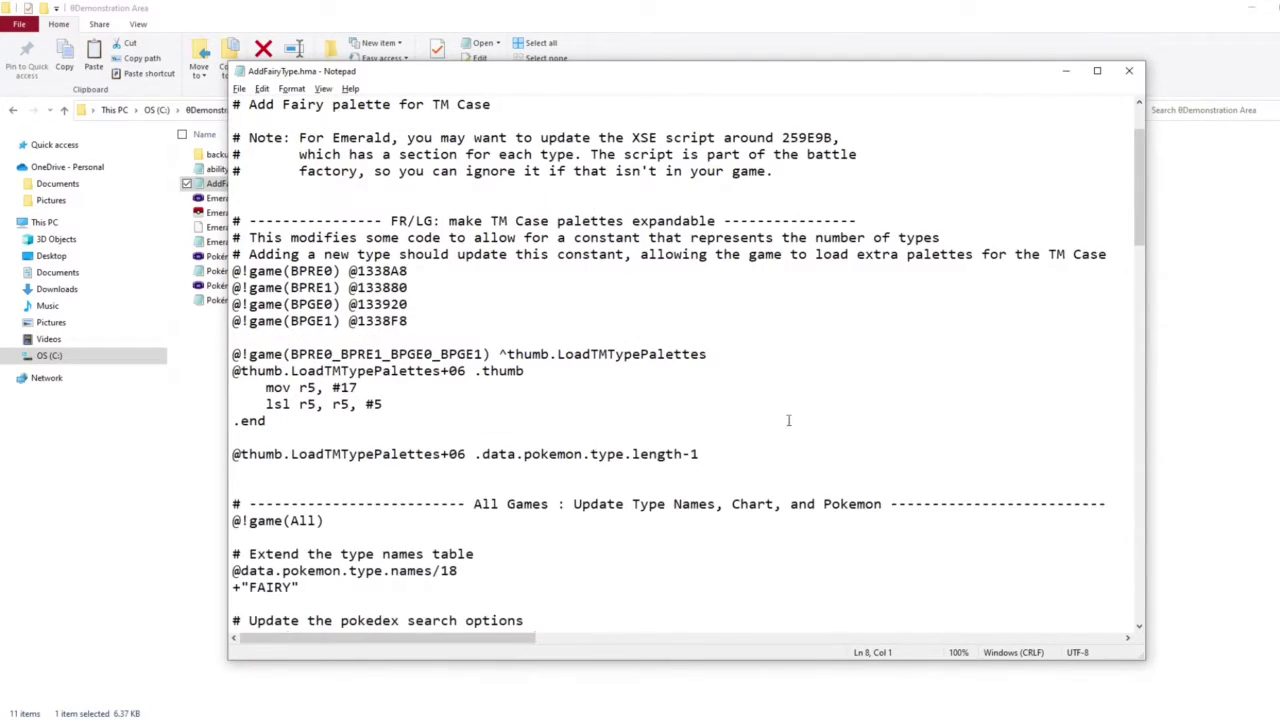
scroll(789, 420, down, 6)
click(489, 267)
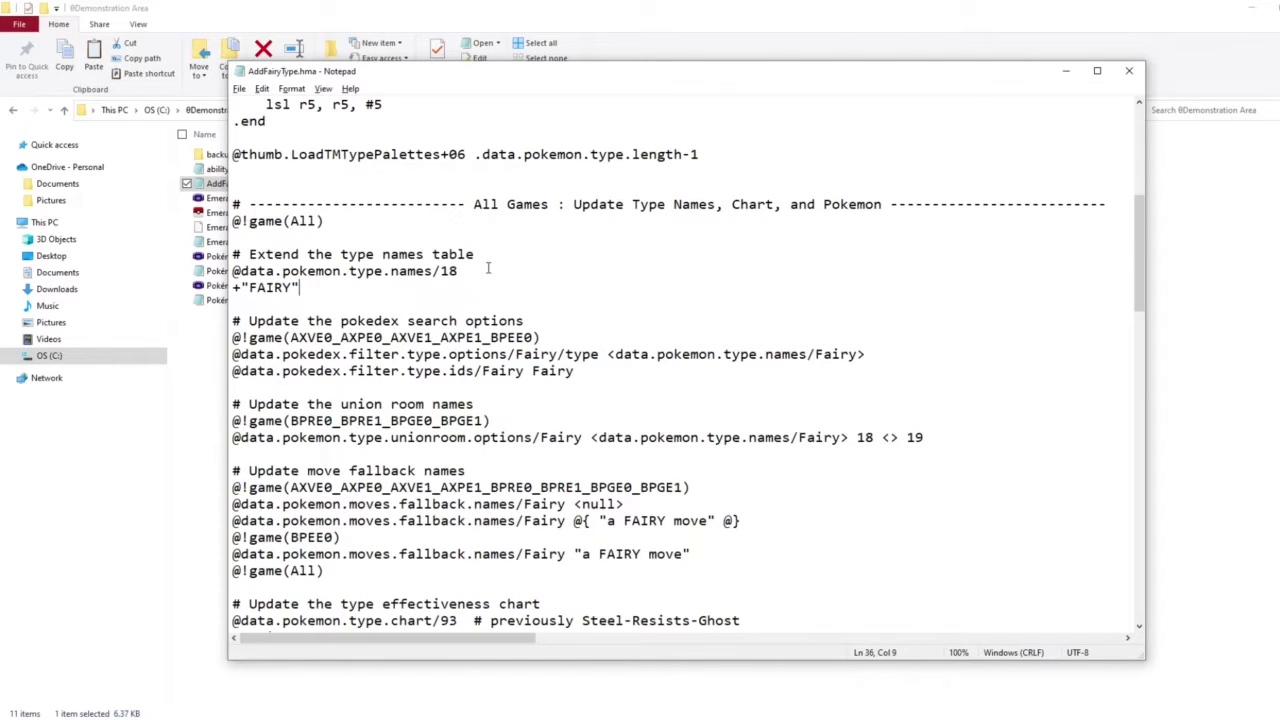
scroll(495, 285, down, 2)
scroll(400, 381, down, 2)
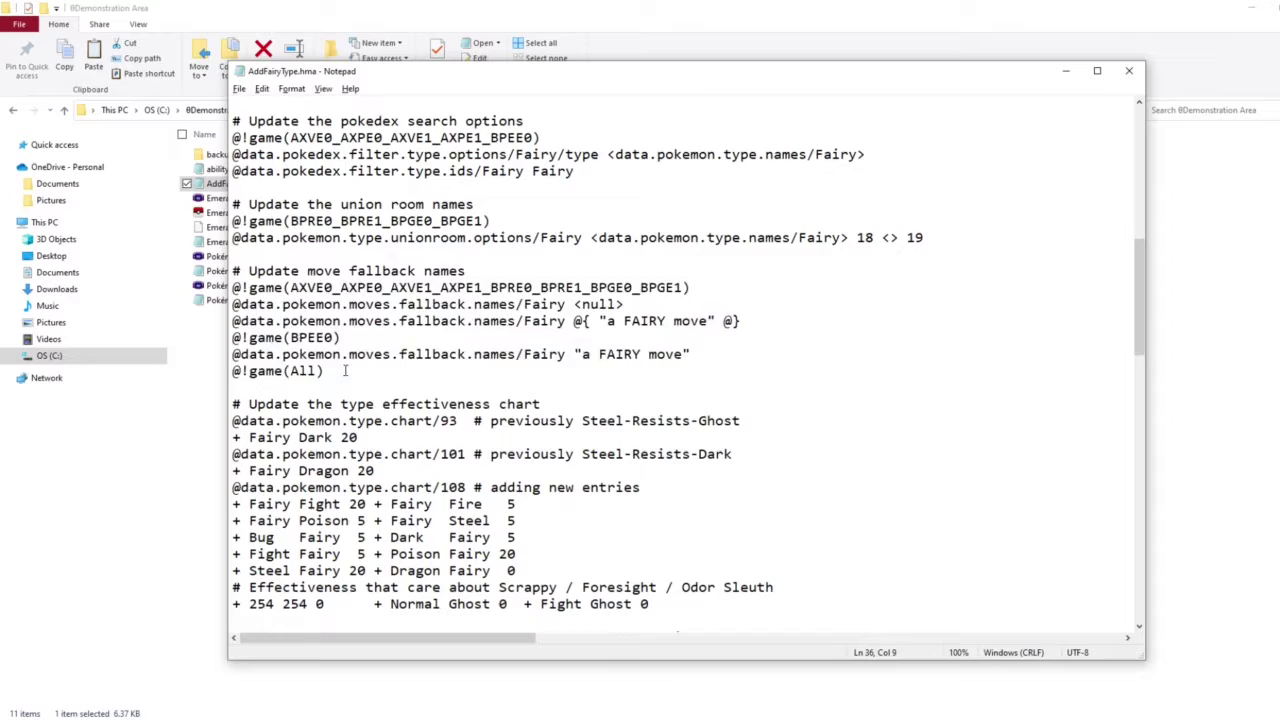
drag(233, 271, 473, 380)
key(ctrl+v)
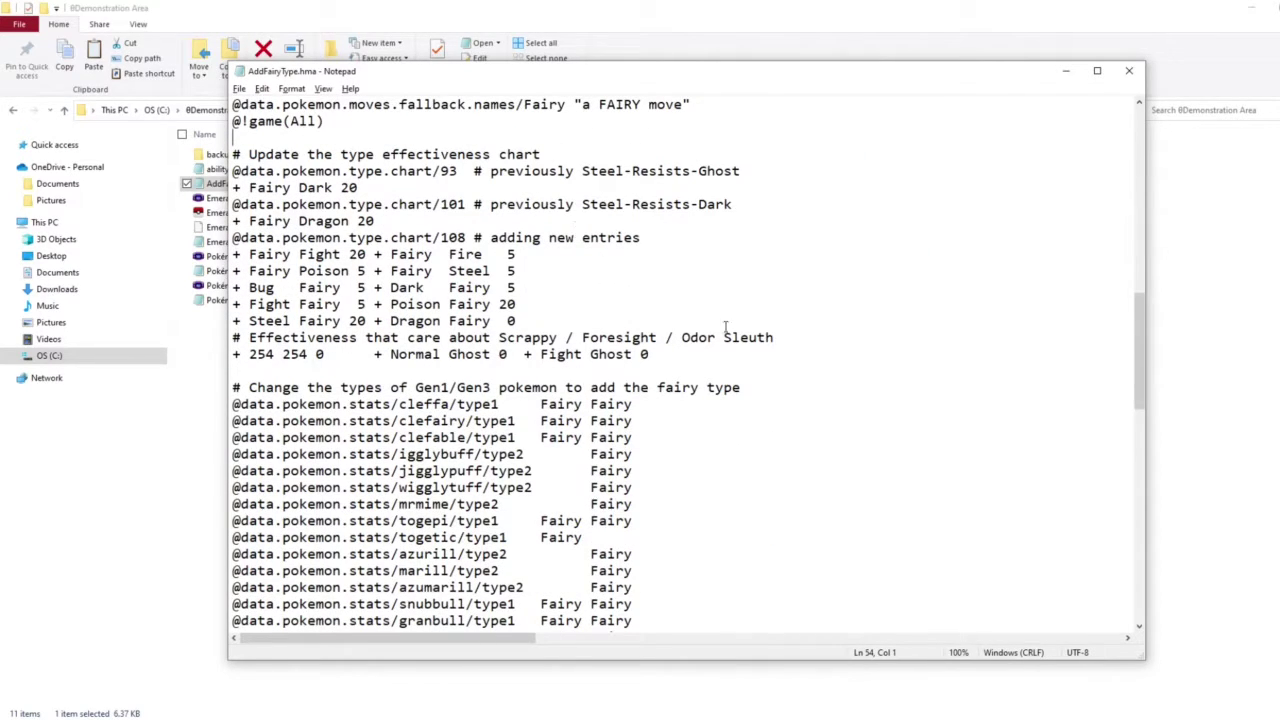
Scroll through the TM Case palette section to the end and close Notepad
scroll(726, 327, down, 4)
scroll(643, 375, down, 4)
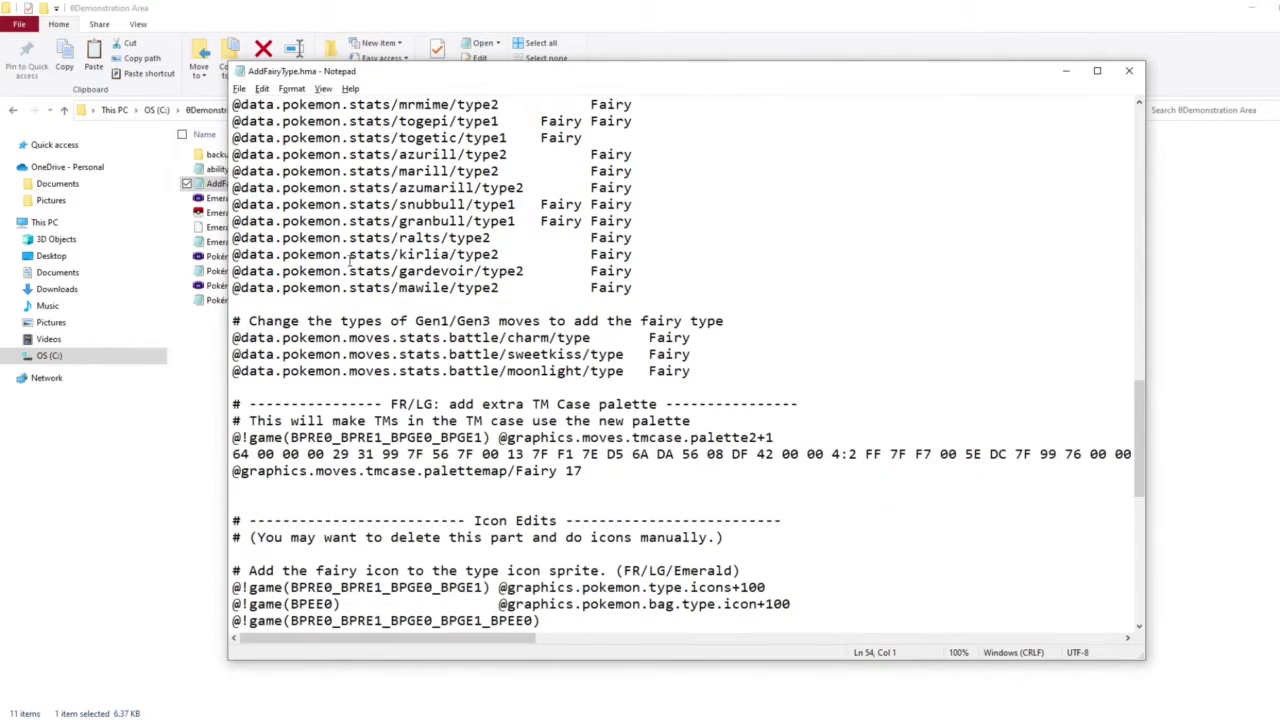
scroll(837, 366, down, 3)
drag(233, 254, 371, 344)
click(236, 421)
scroll(600, 400, down, 4)
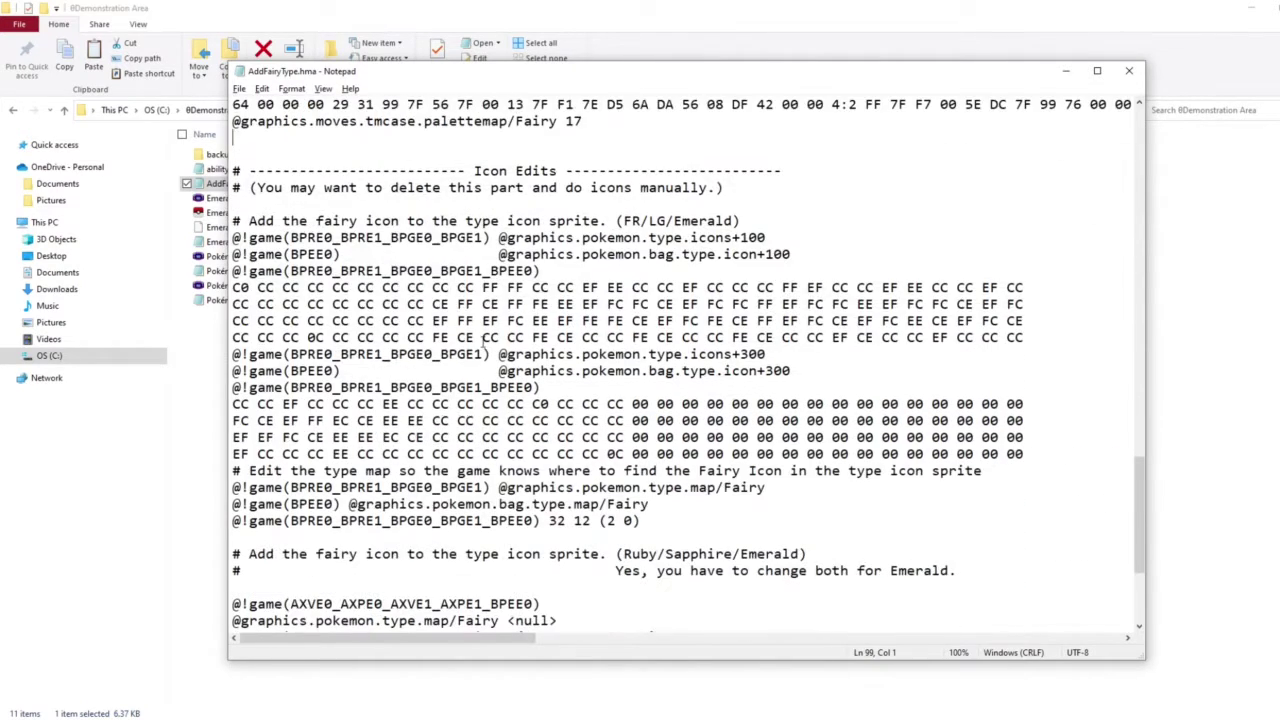
scroll(744, 451, down, 4)
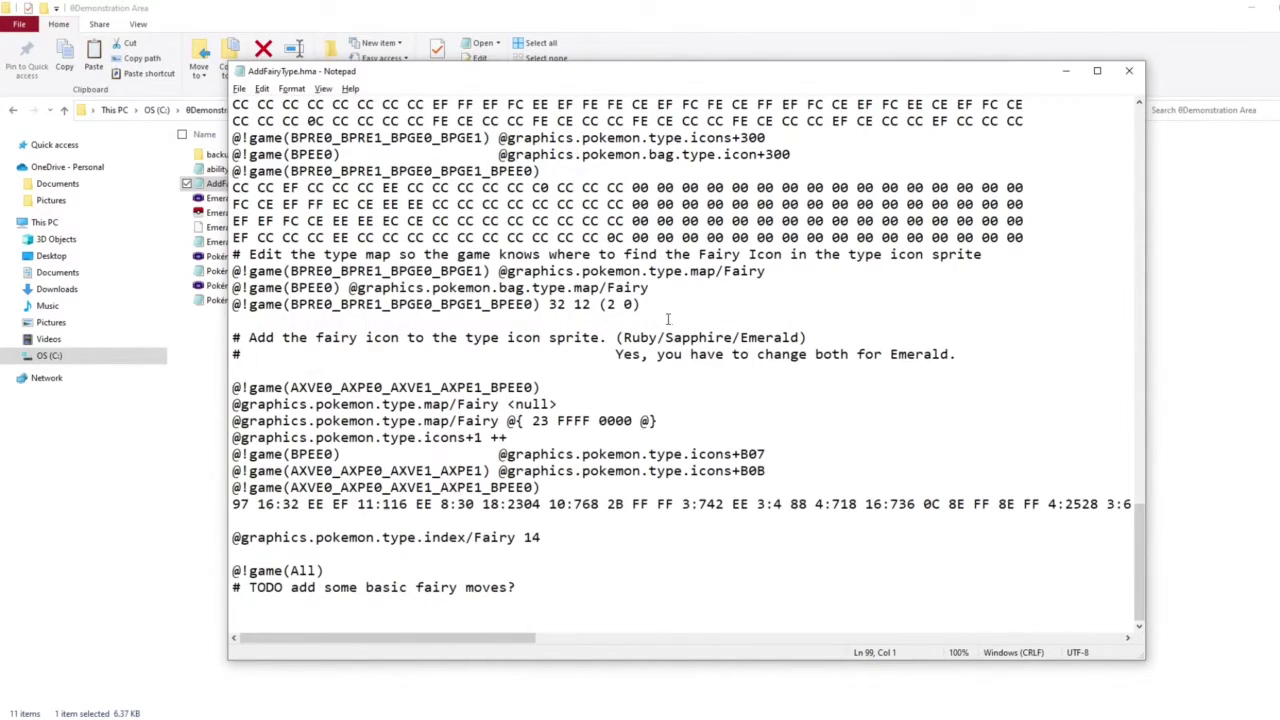
scroll(584, 389, up, 4)
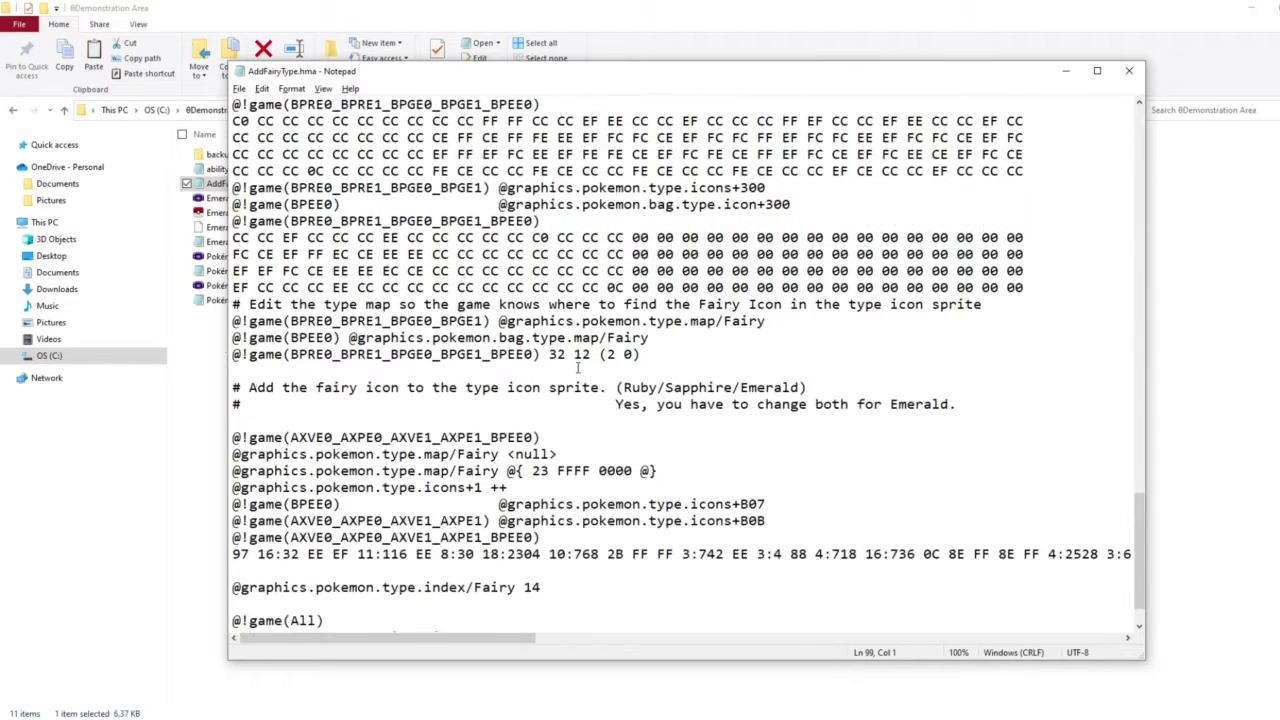
scroll(584, 385, down, 4)
key(alt+F4)
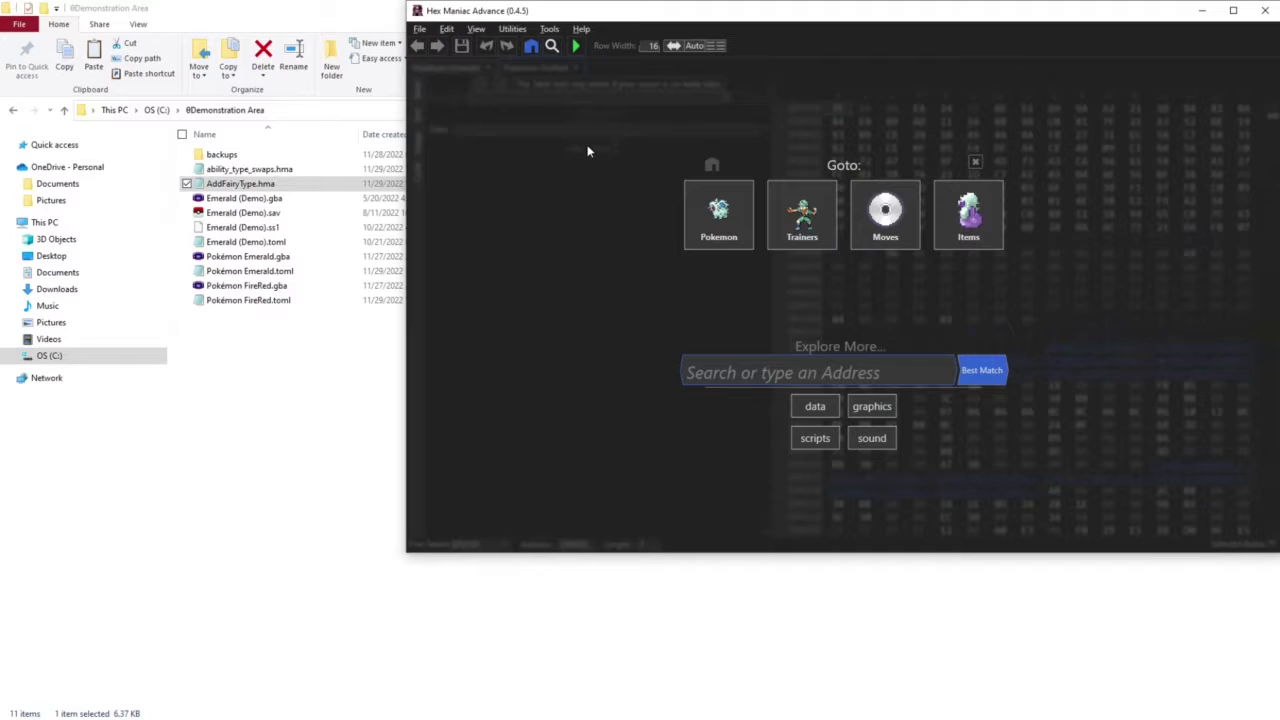
Drop AddFairyType.hma onto the FireRed ROM and run all its script steps
drag(256, 189, 640, 218)
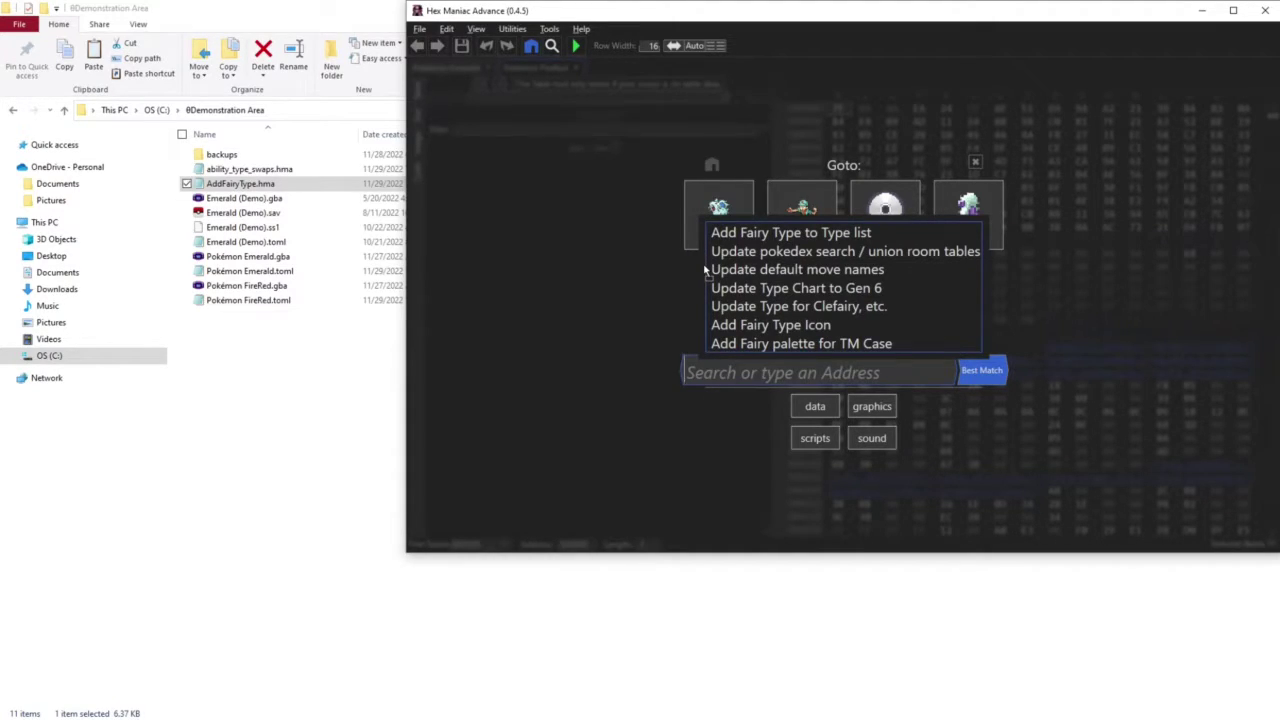
key(Return)
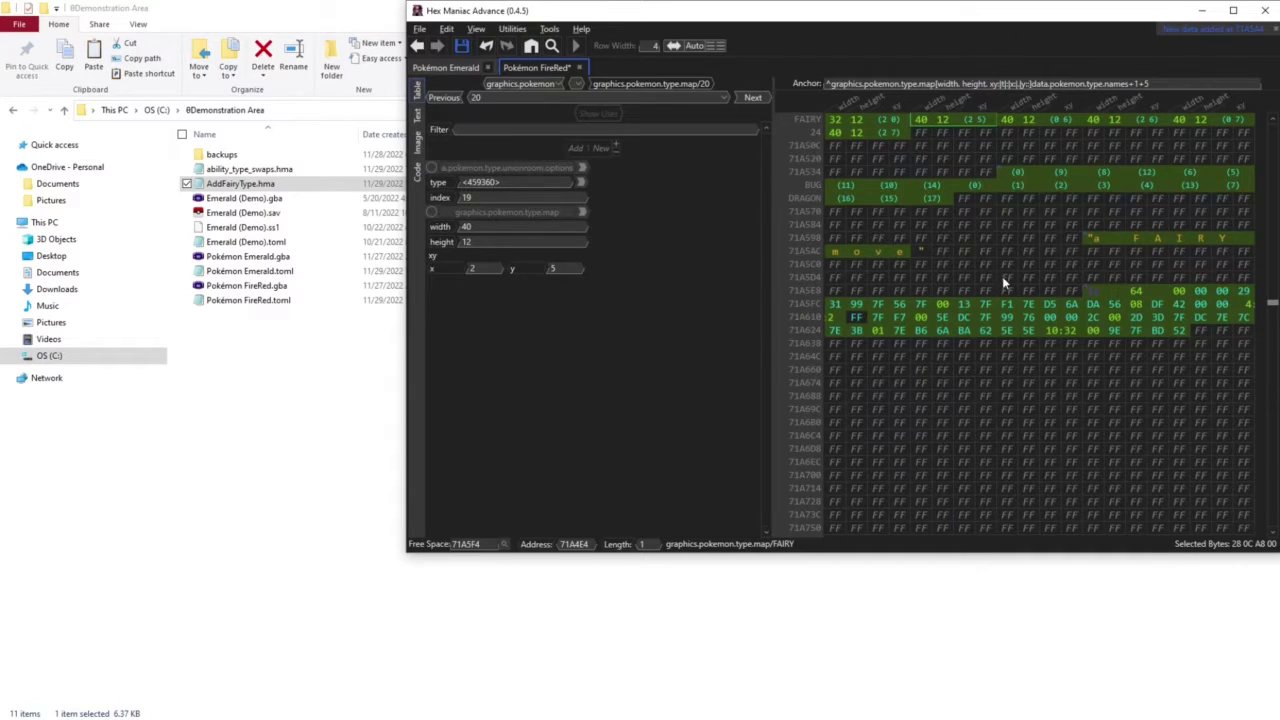
Look up SWEET KISS's move stats to confirm it is now Fairy type
key(ctrl+g)
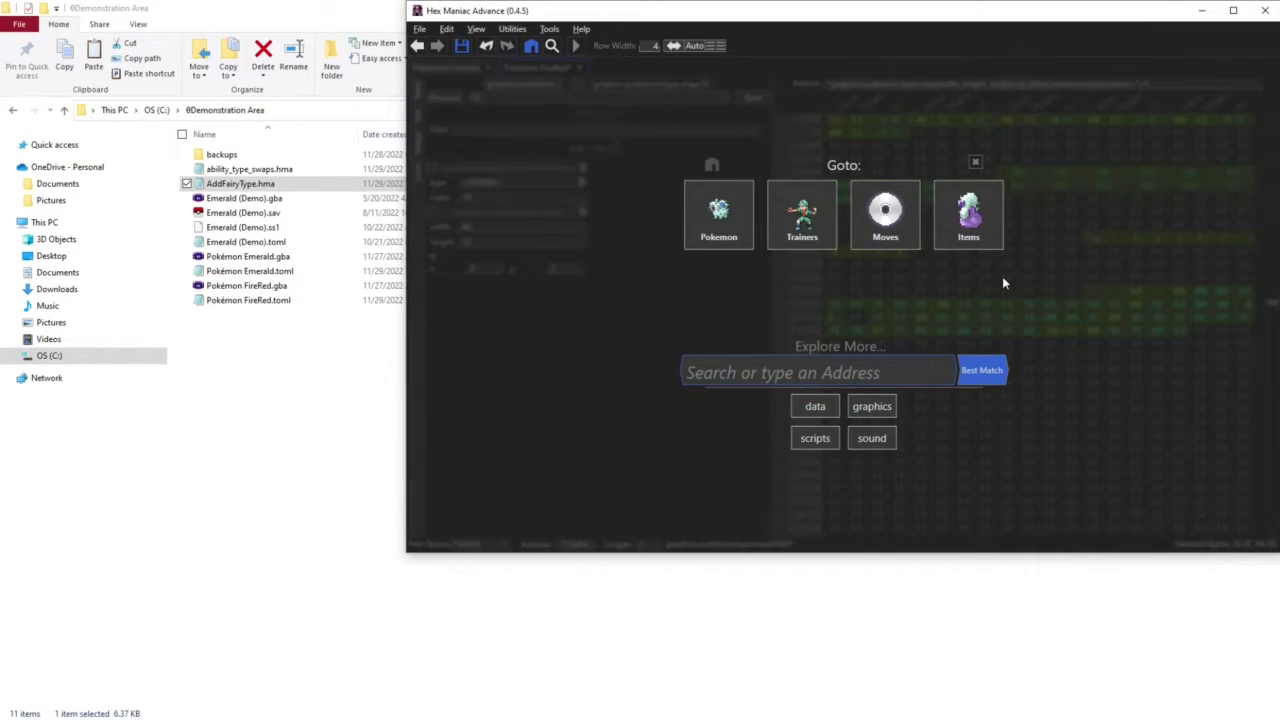
text(sweet kiss)
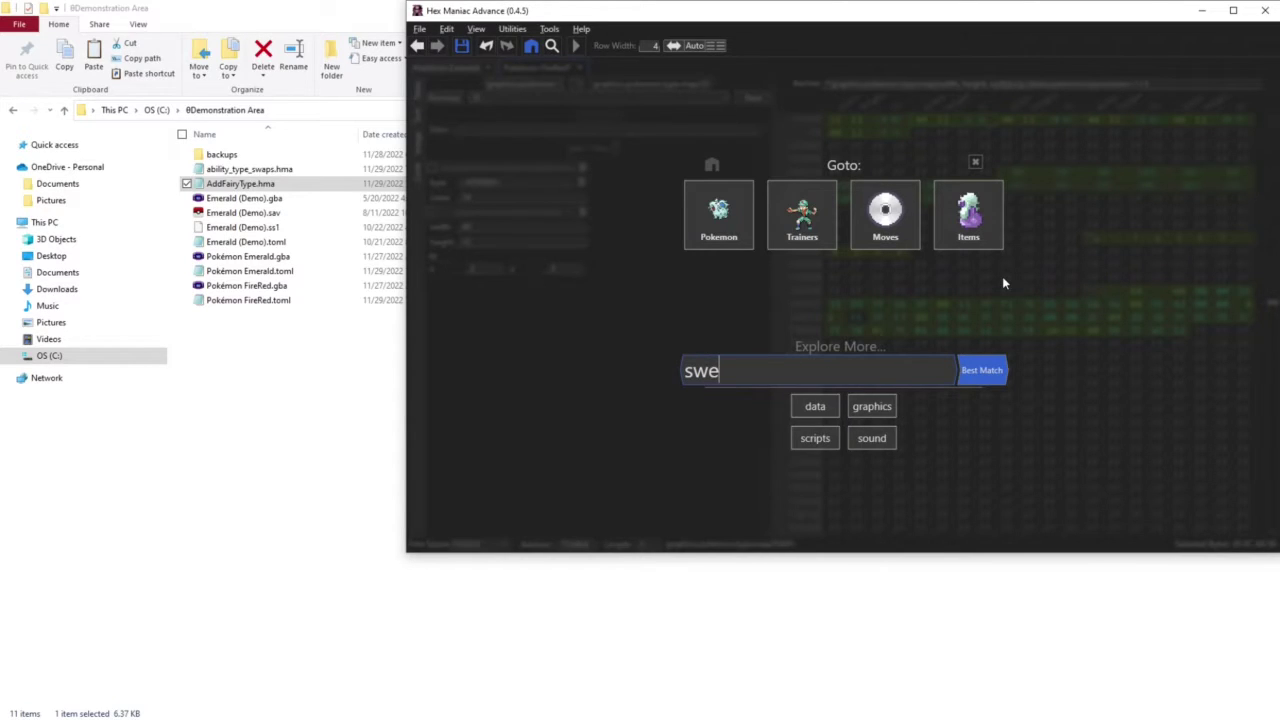
click(815, 406)
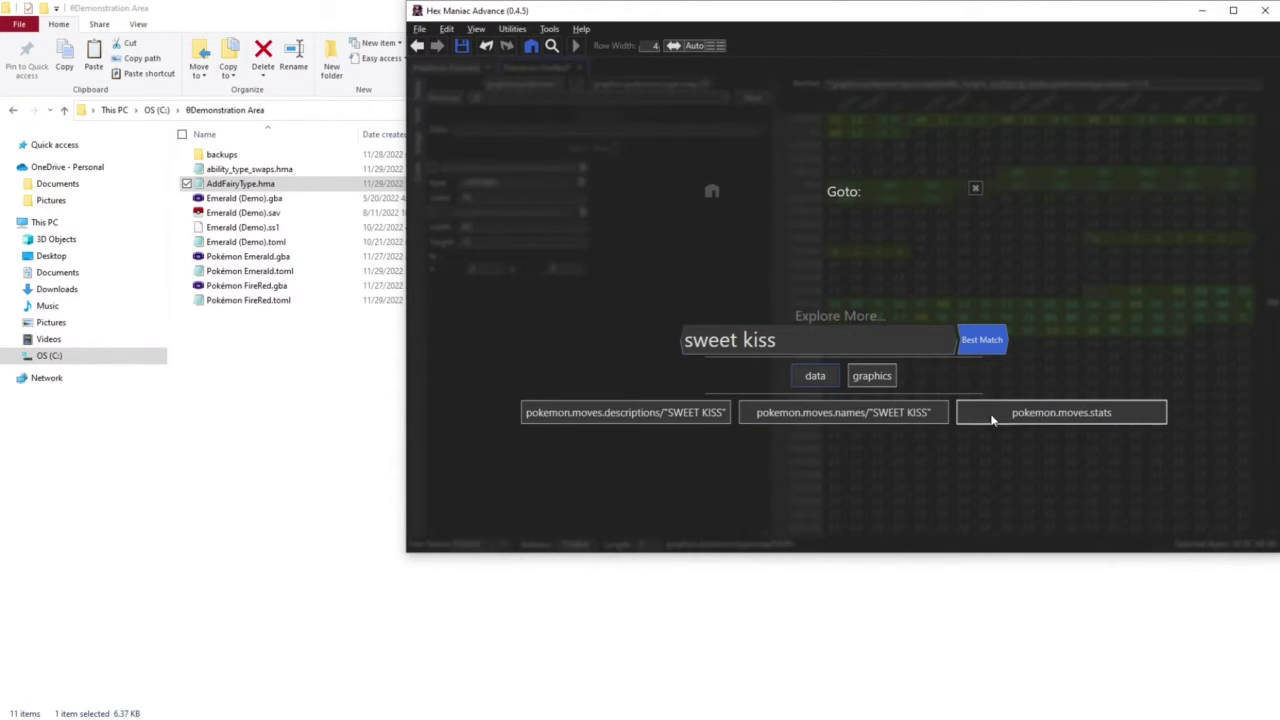
click(800, 424)
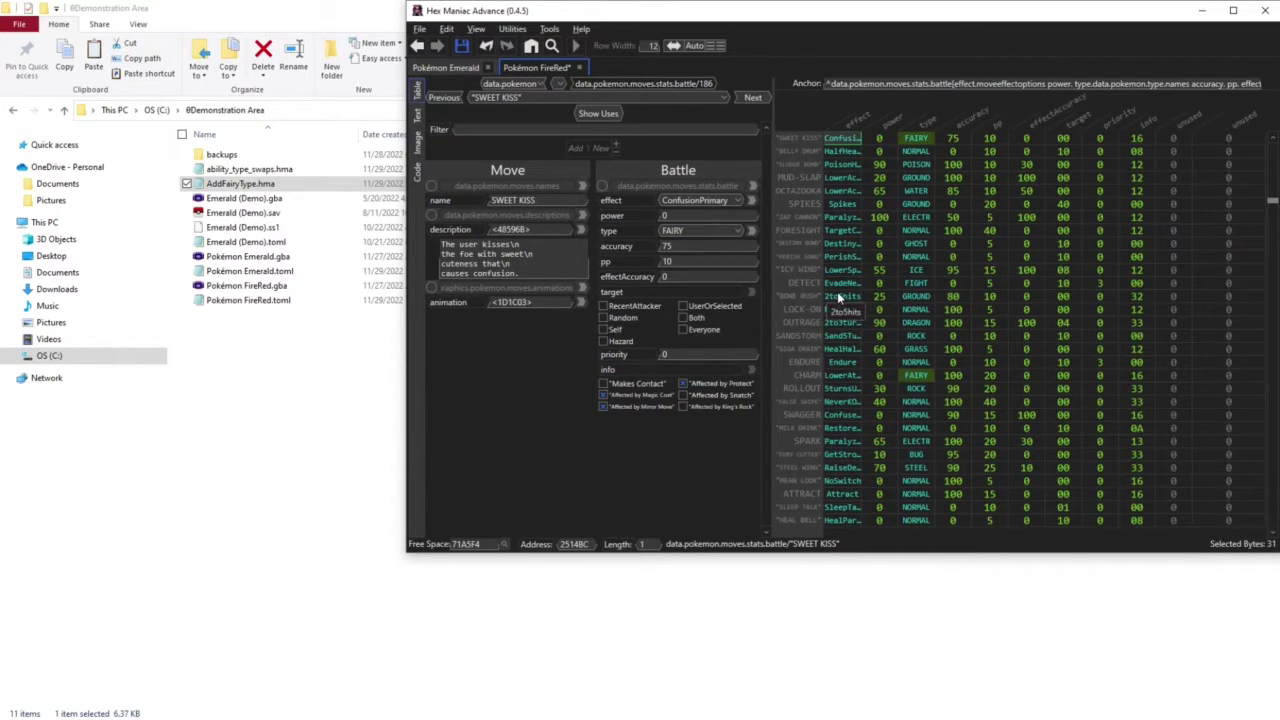
Check the type icon map table and the type icons graphic for FAIRY
key(ctrl+g)
text(type)
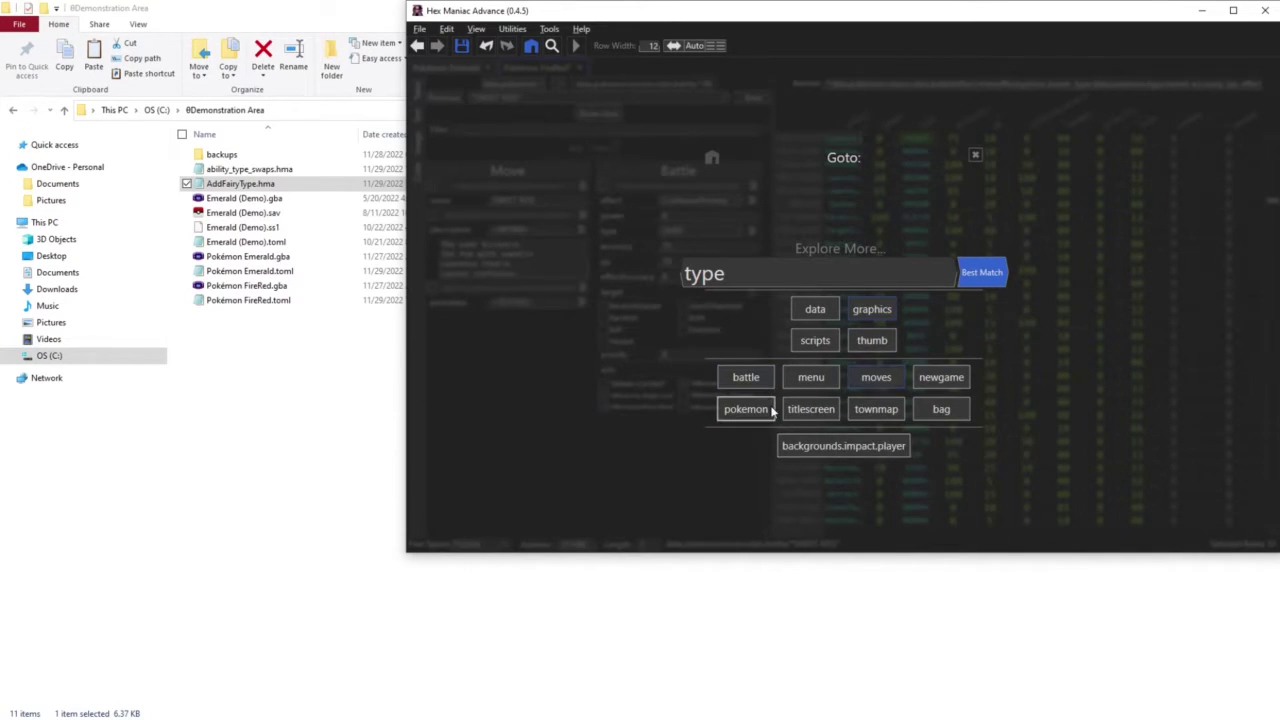
click(762, 410)
click(877, 437)
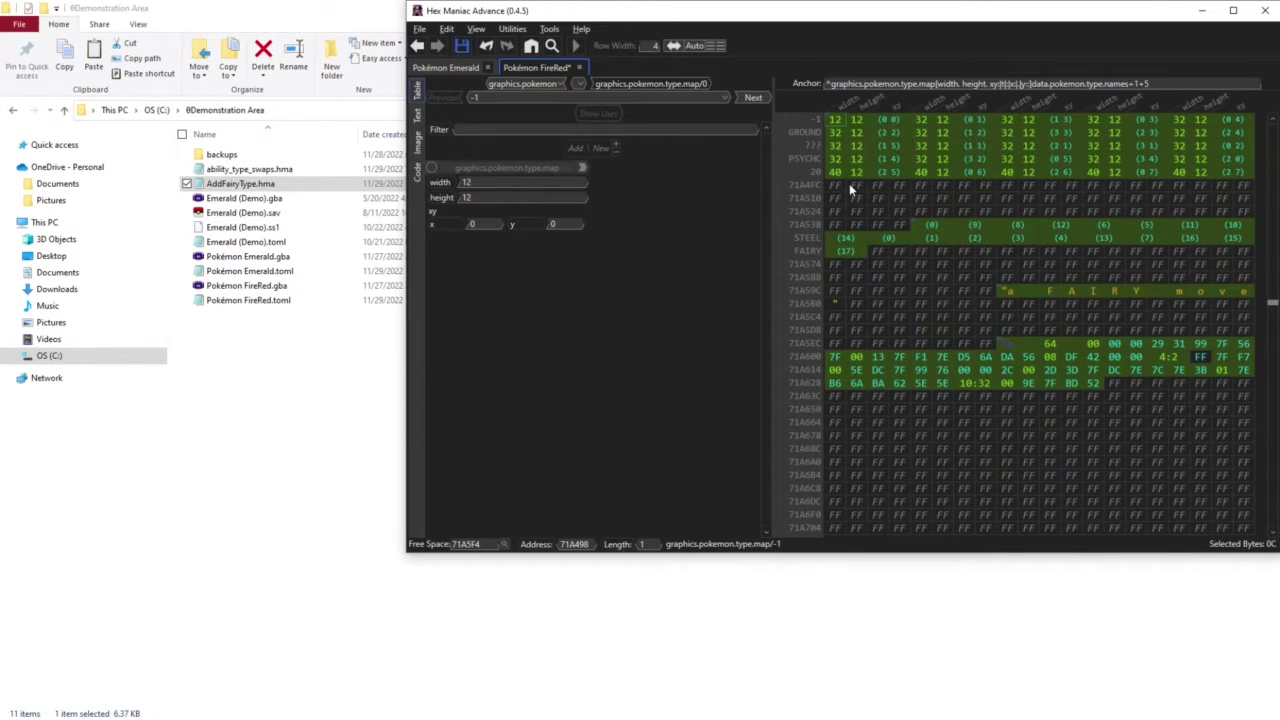
key(ctrl+g)
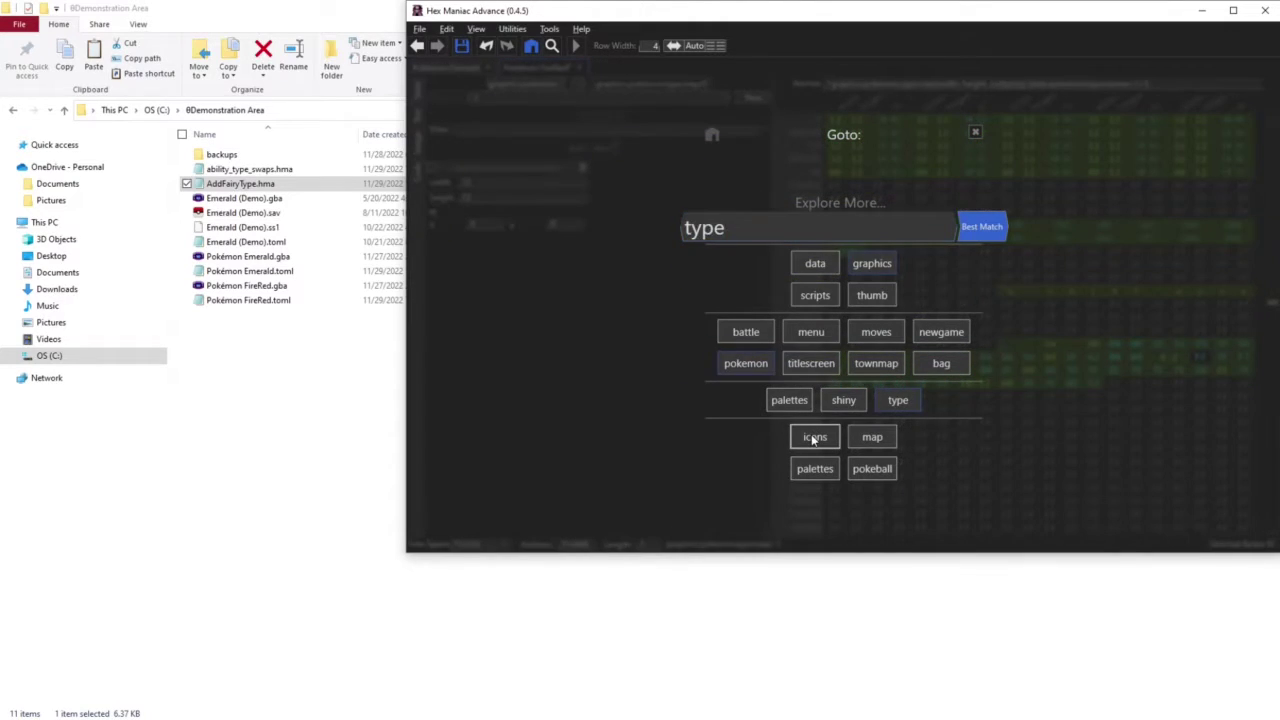
click(814, 437)
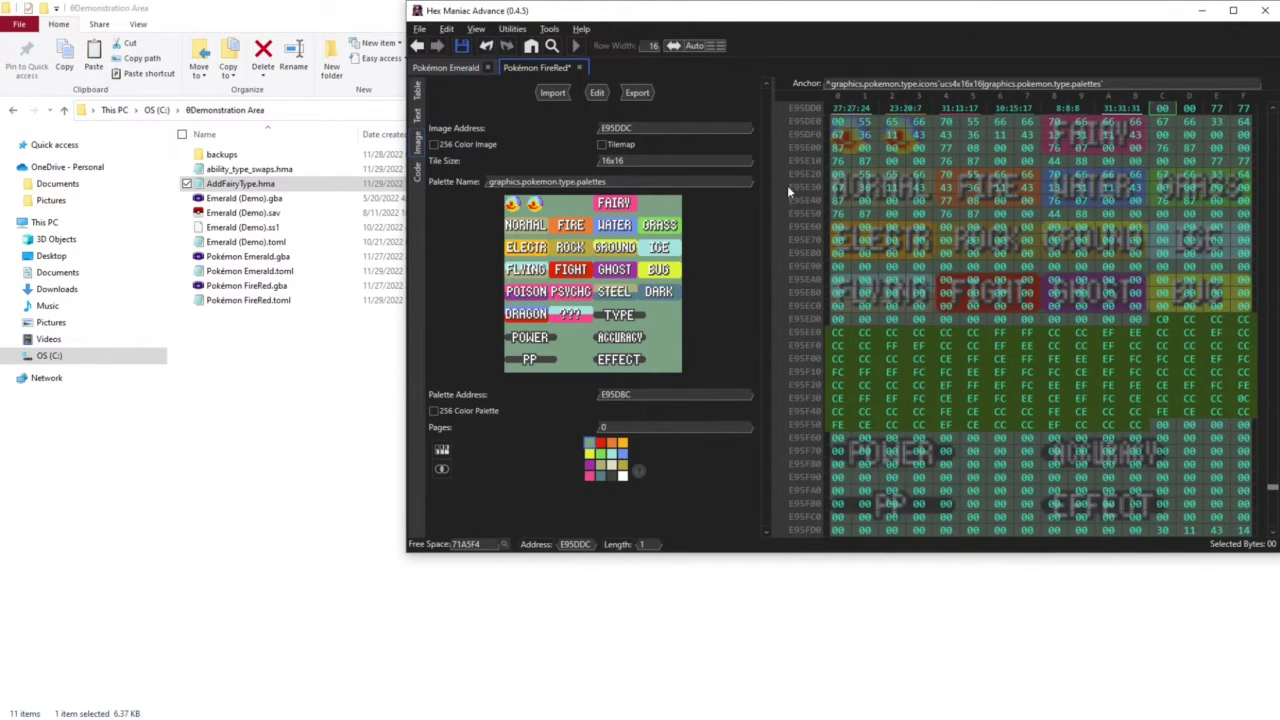
Open GARDEVOIR's stats entry to confirm its PSYCHC and FAIRY typing
key(ctrl+g)
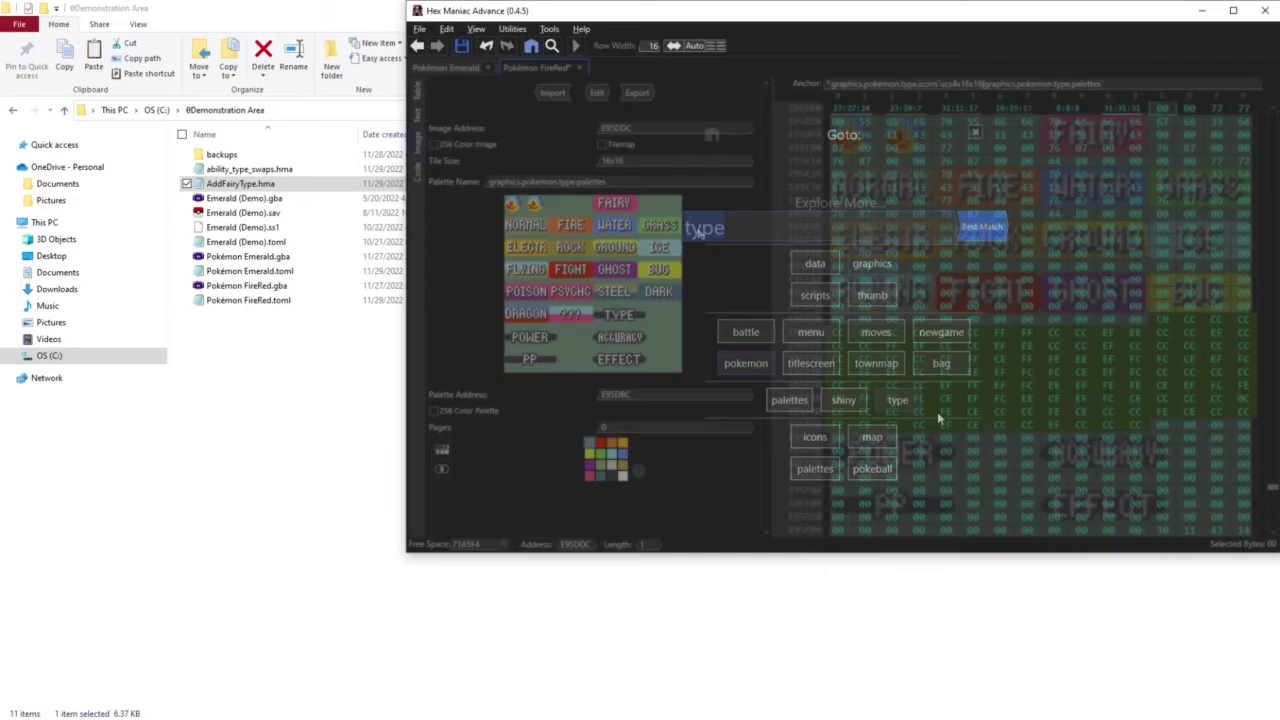
text(gardevoi)
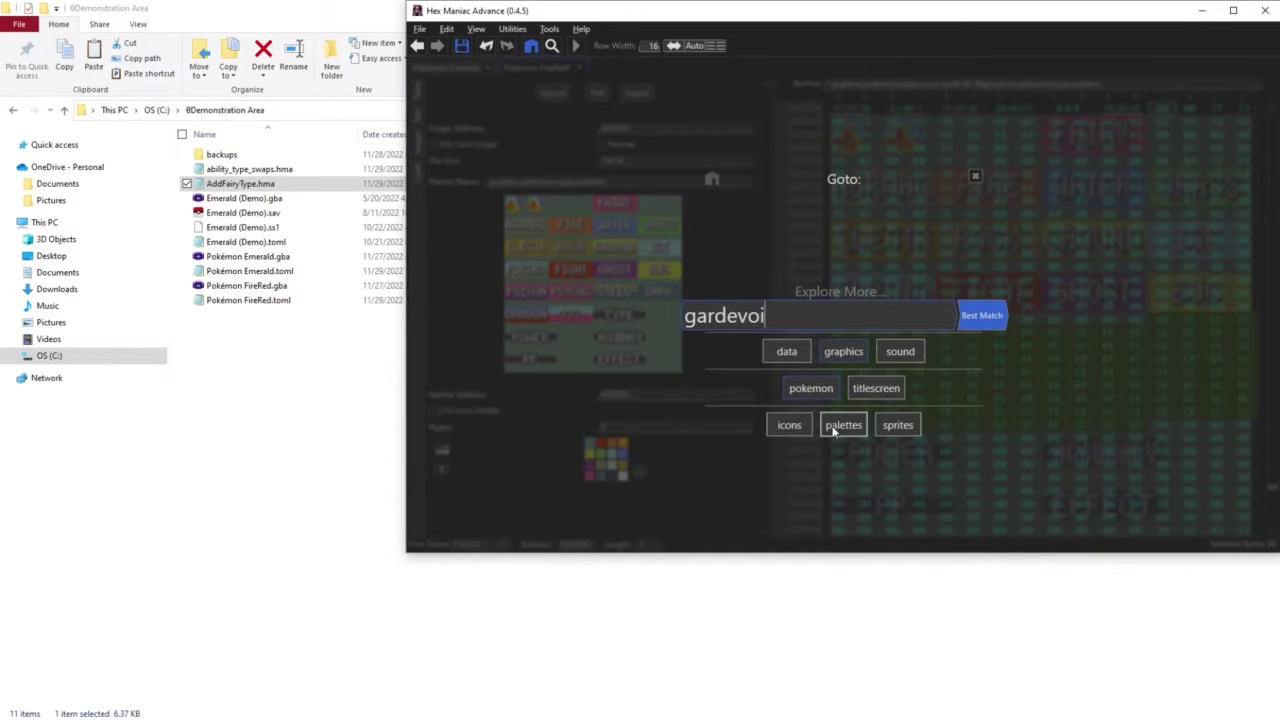
mouse_move(787, 351)
mouse_move(843, 366)
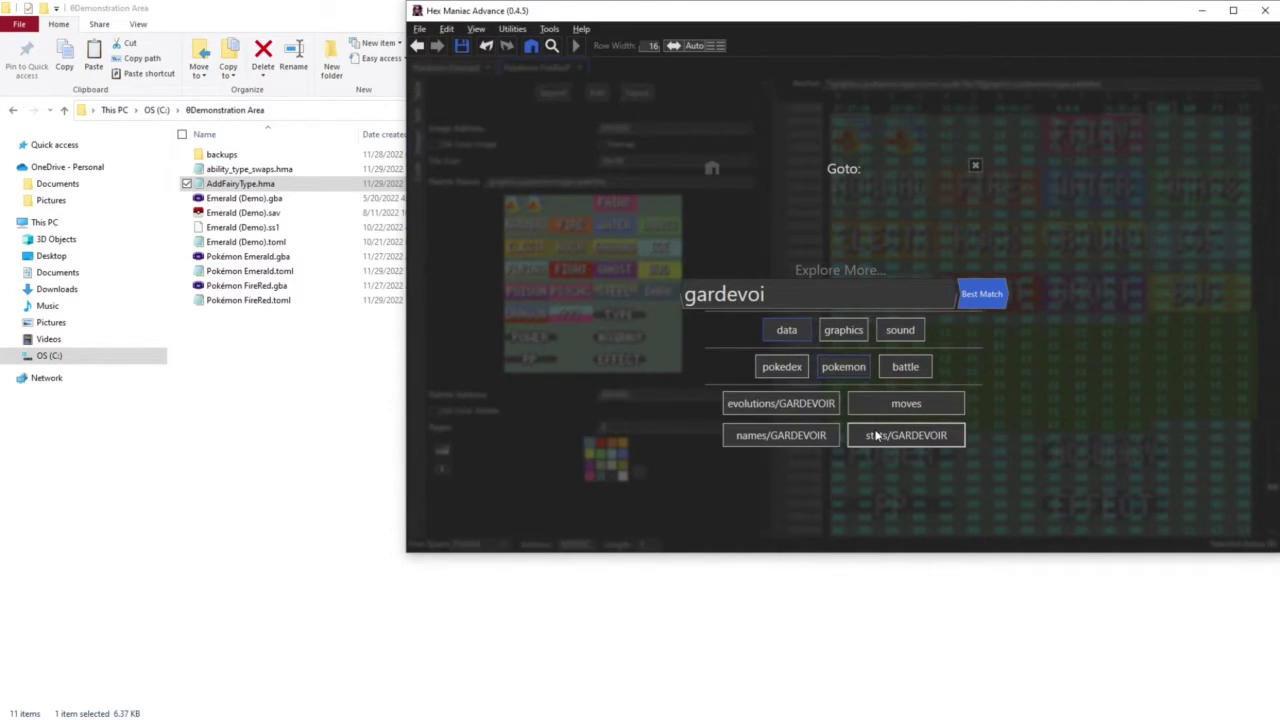
click(877, 435)
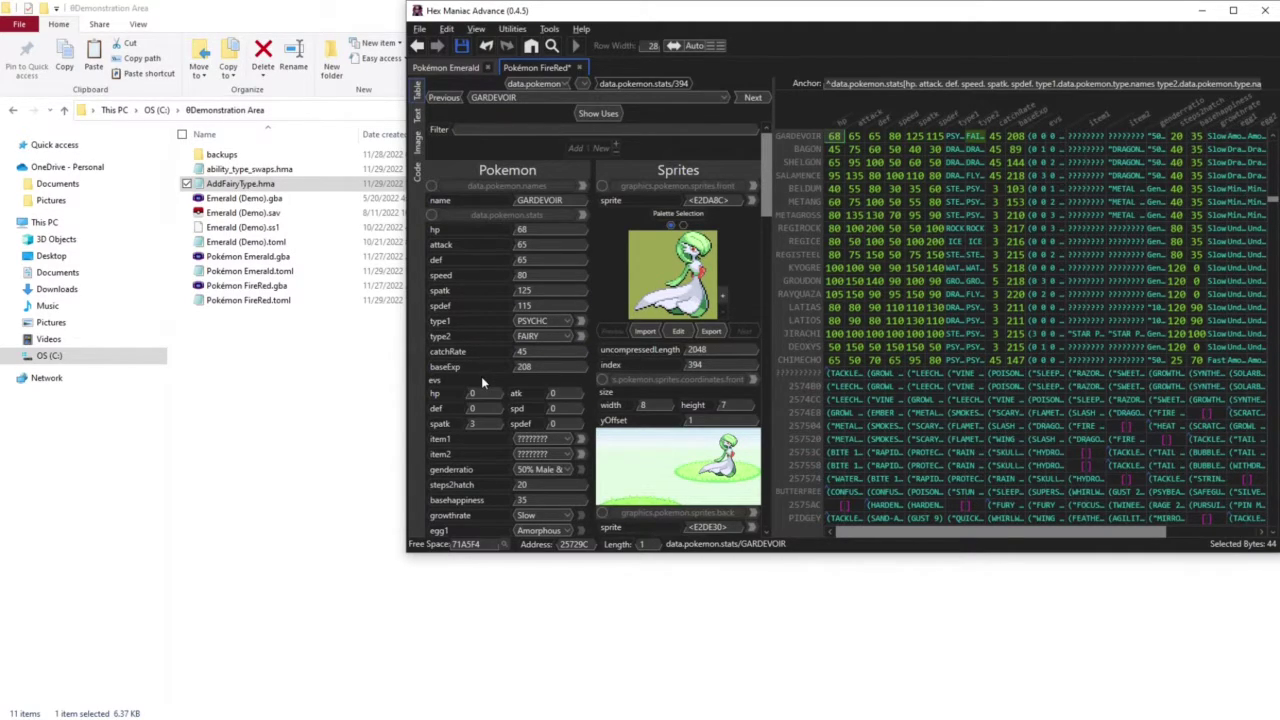
Apply AddFairyType.hma to the Emerald ROM and page through type icon palettes showing FAIRY
click(452, 70)
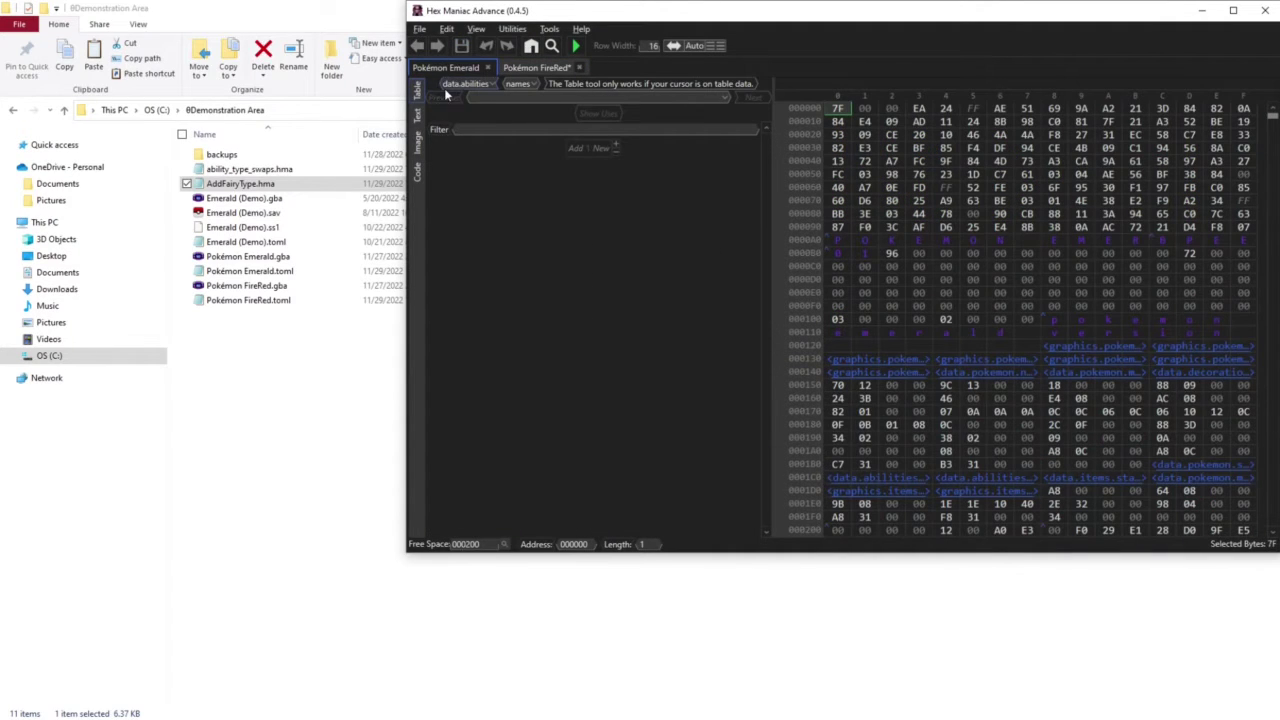
drag(240, 183, 788, 188)
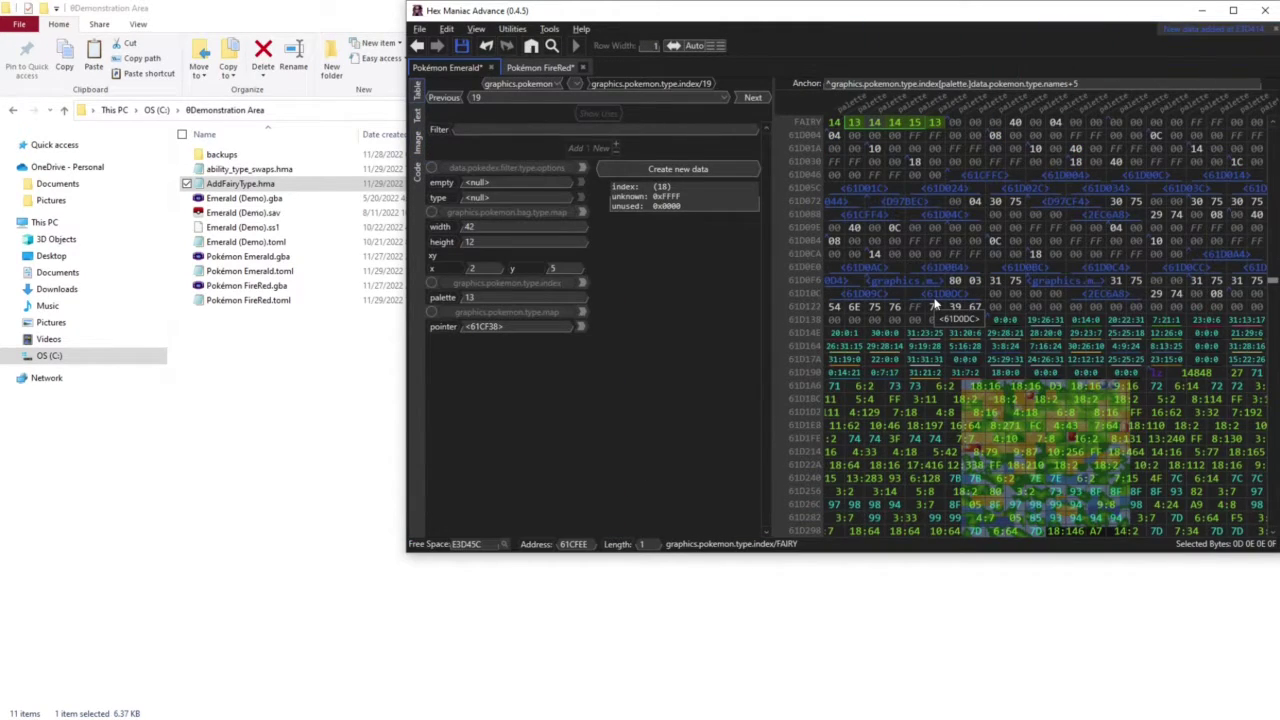
click(419, 47)
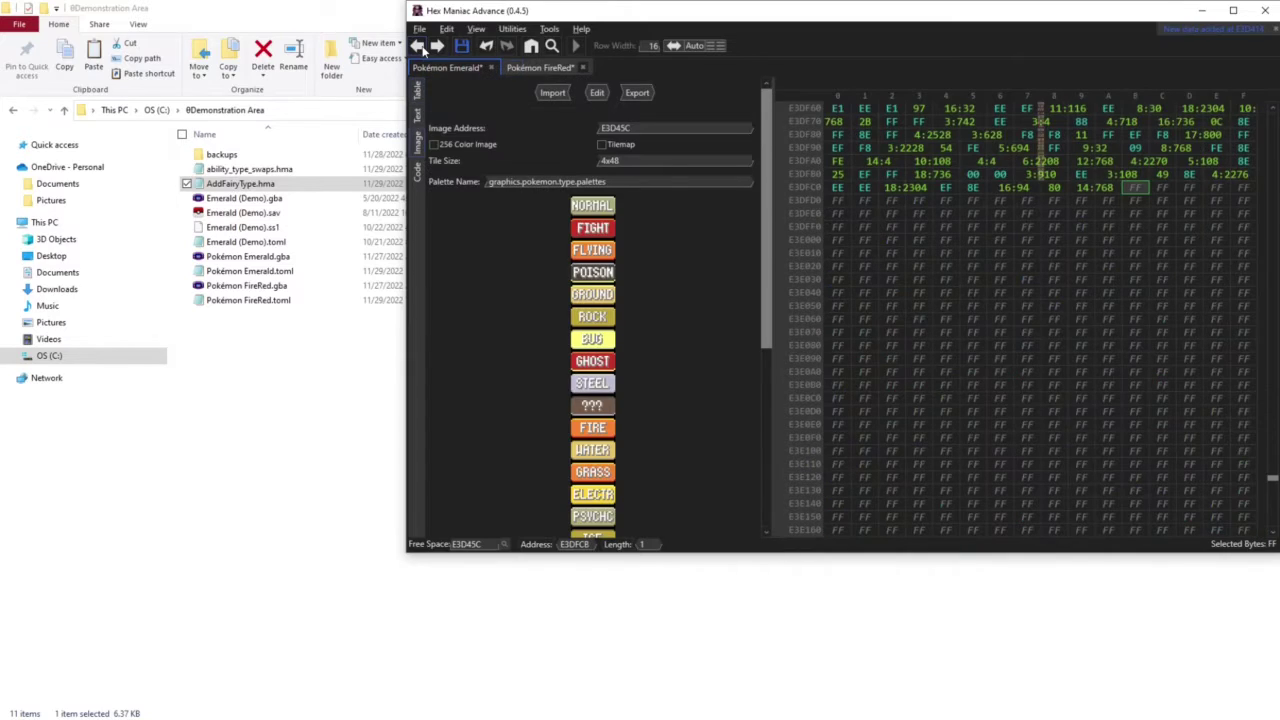
drag(766, 175, 767, 372)
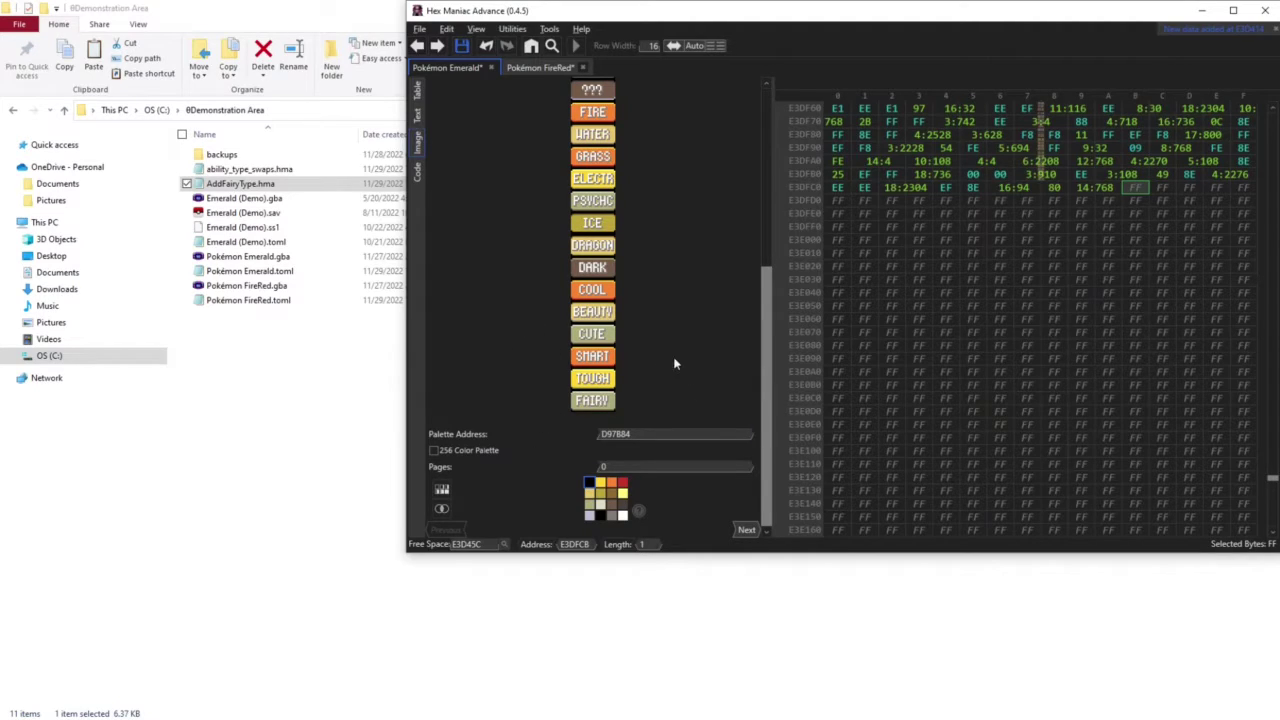
click(746, 530)
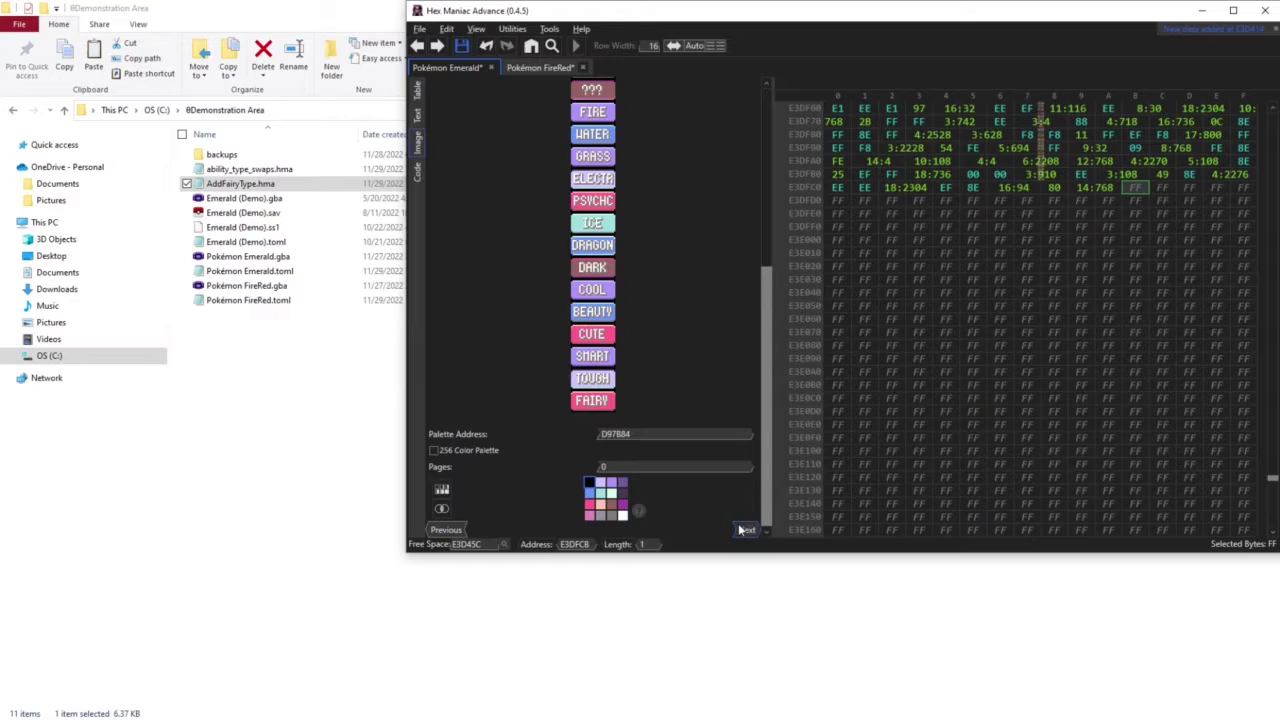
click(745, 531)
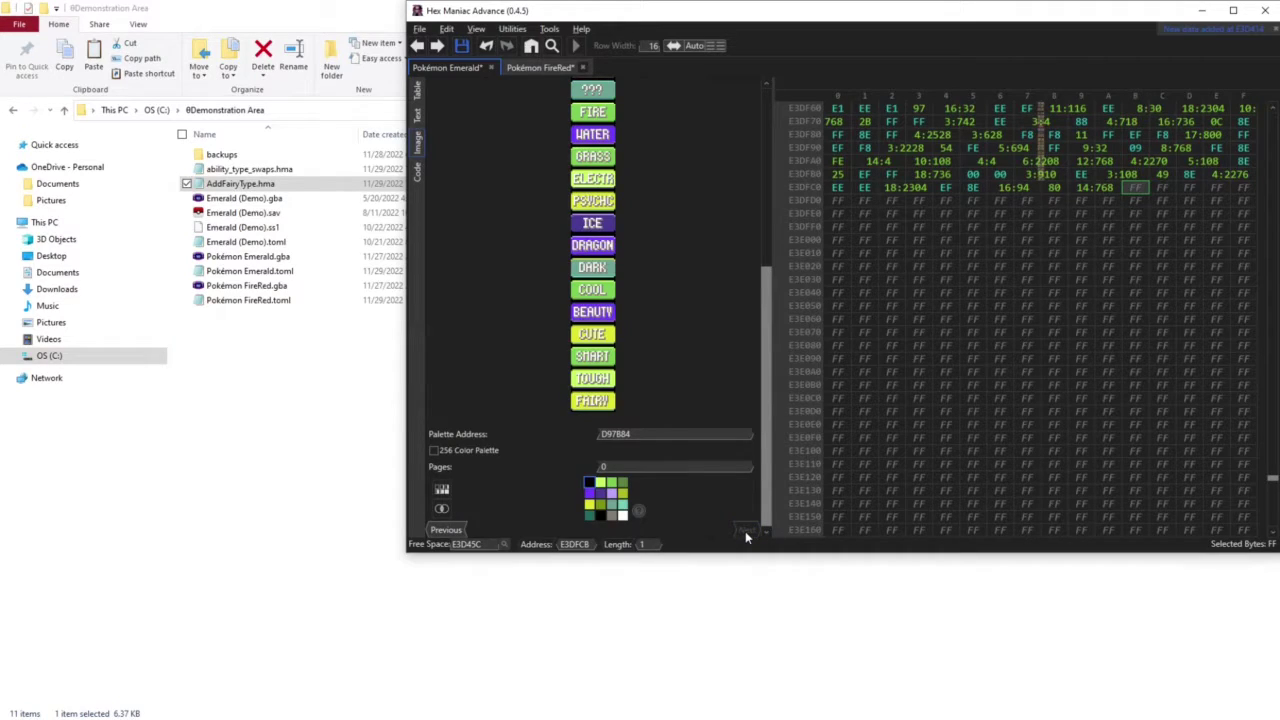
click(443, 531)
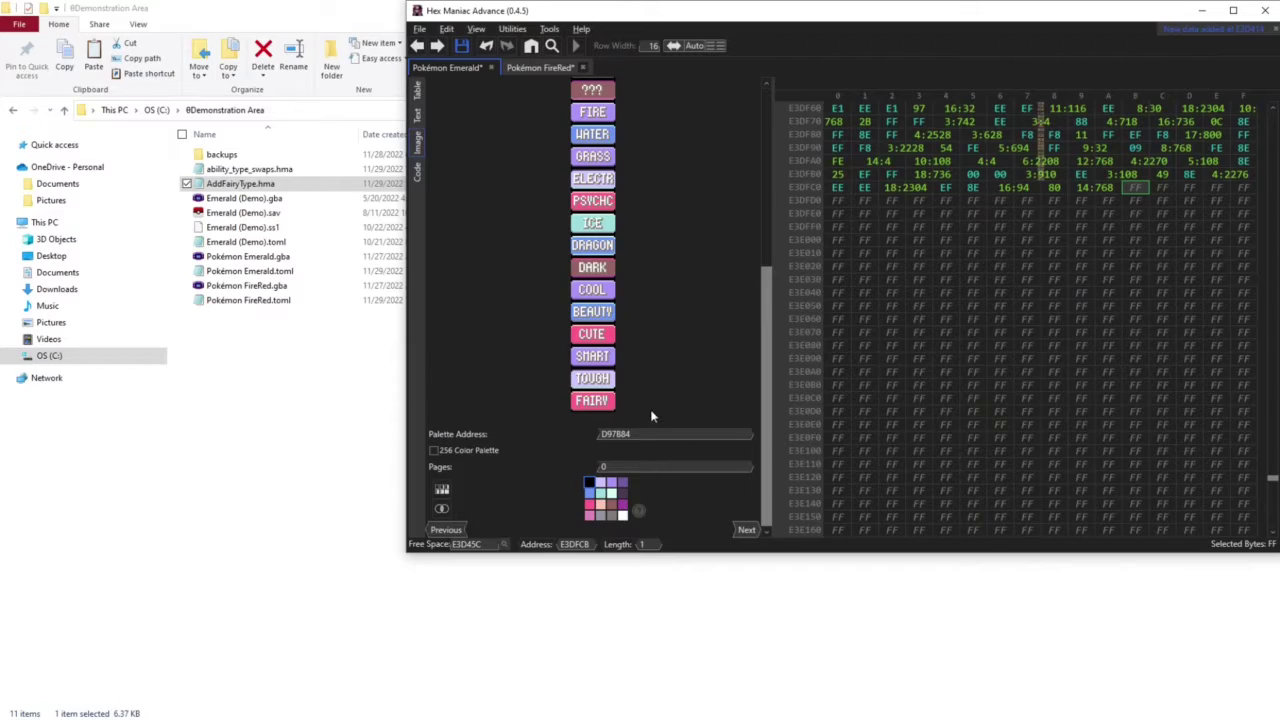
Jump to graphics.pokemon.bag.type.icon, then save and launch the Emerald ROM in mGBA
key(ctrl+g)
text(type map)
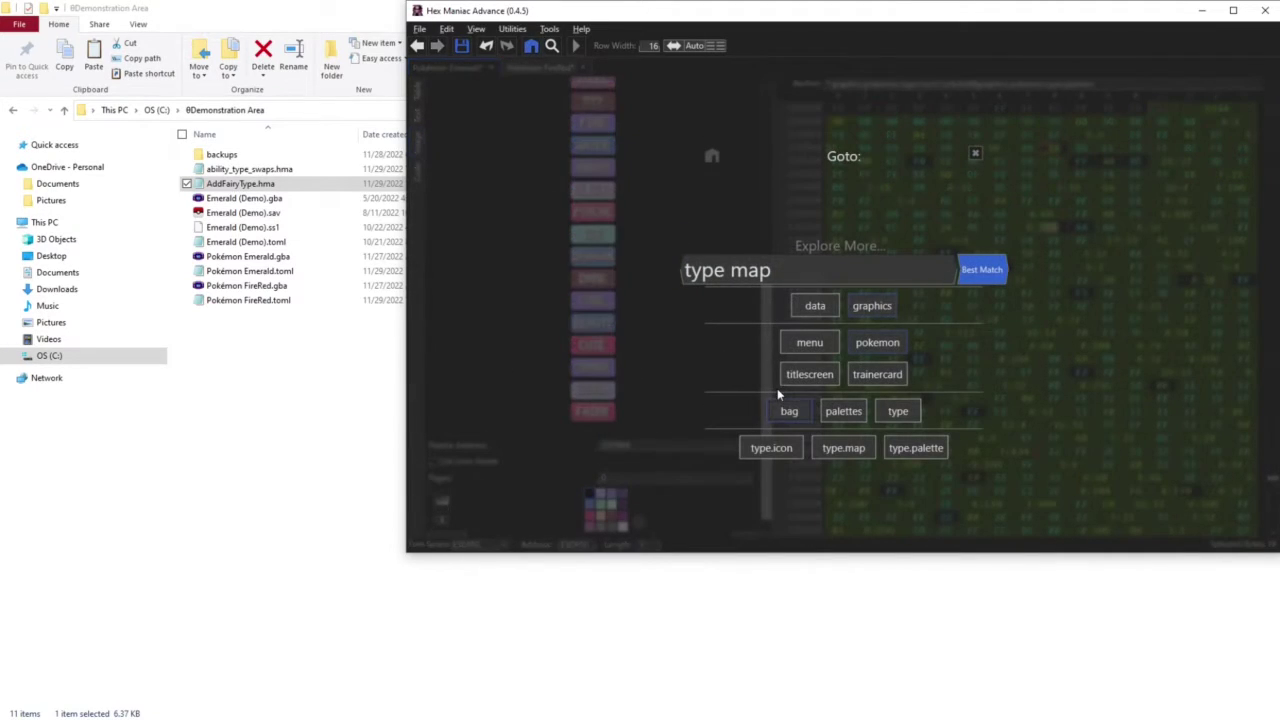
click(795, 450)
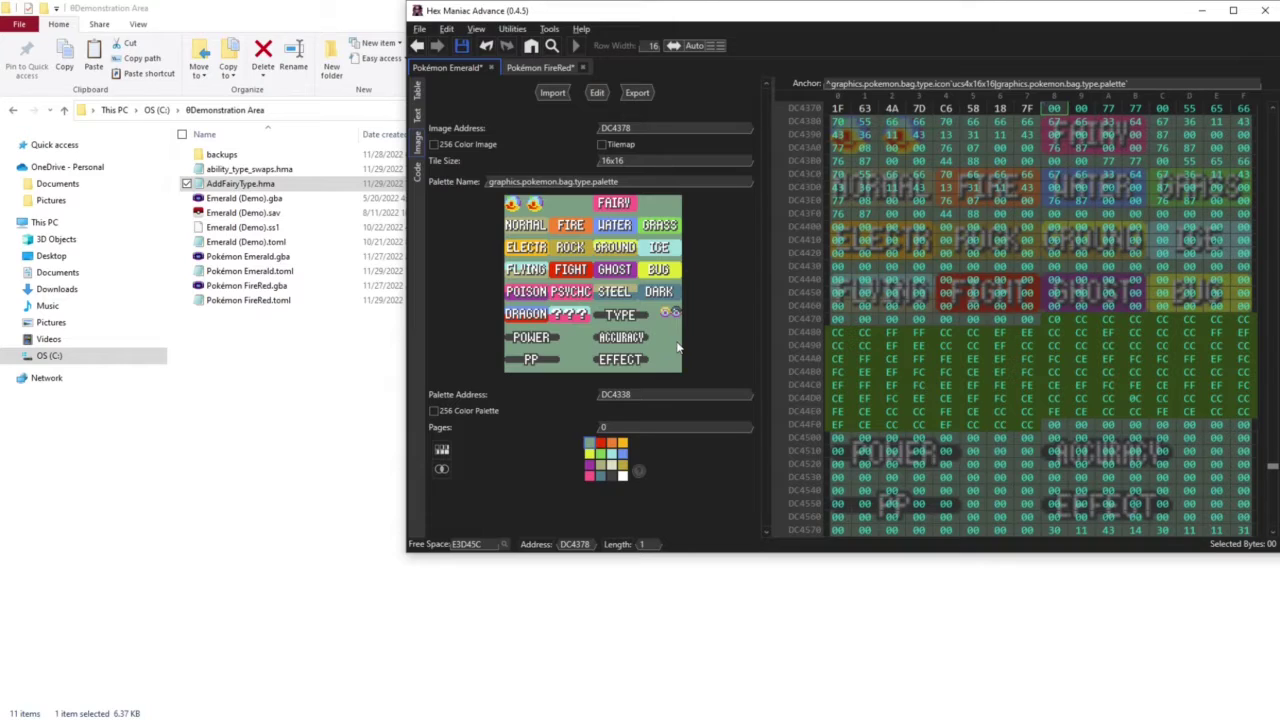
key(F5)
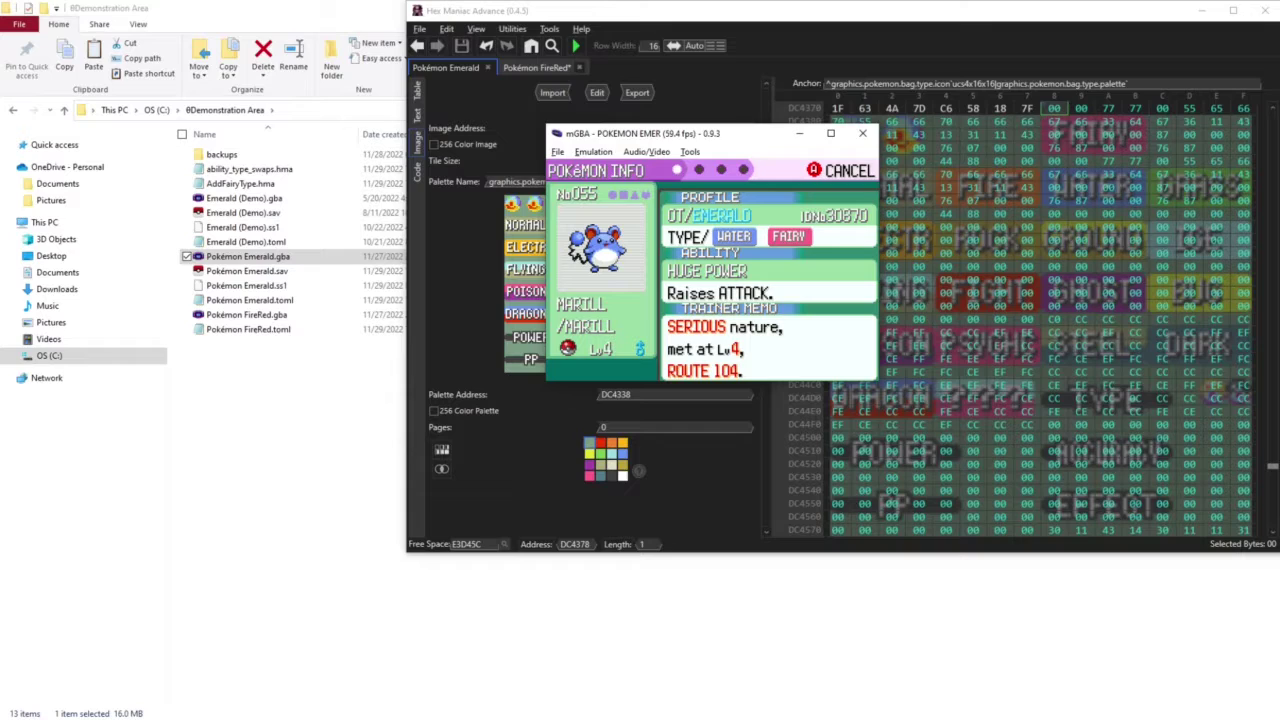
Return to Hex Maniac Advance and open the Goto search for type-related data
click(628, 113)
key(ctrl+g)
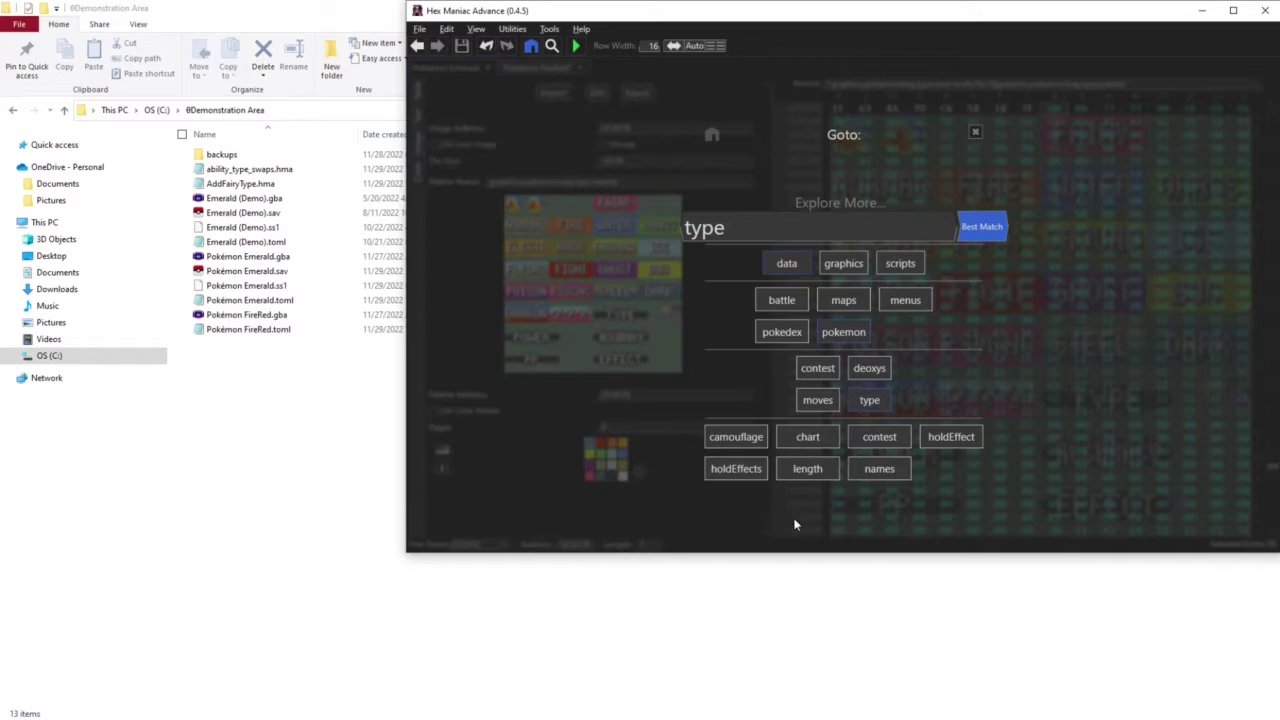
Show data.pokemon.type.names as text and select FAIRY, listed after DARK
click(902, 468)
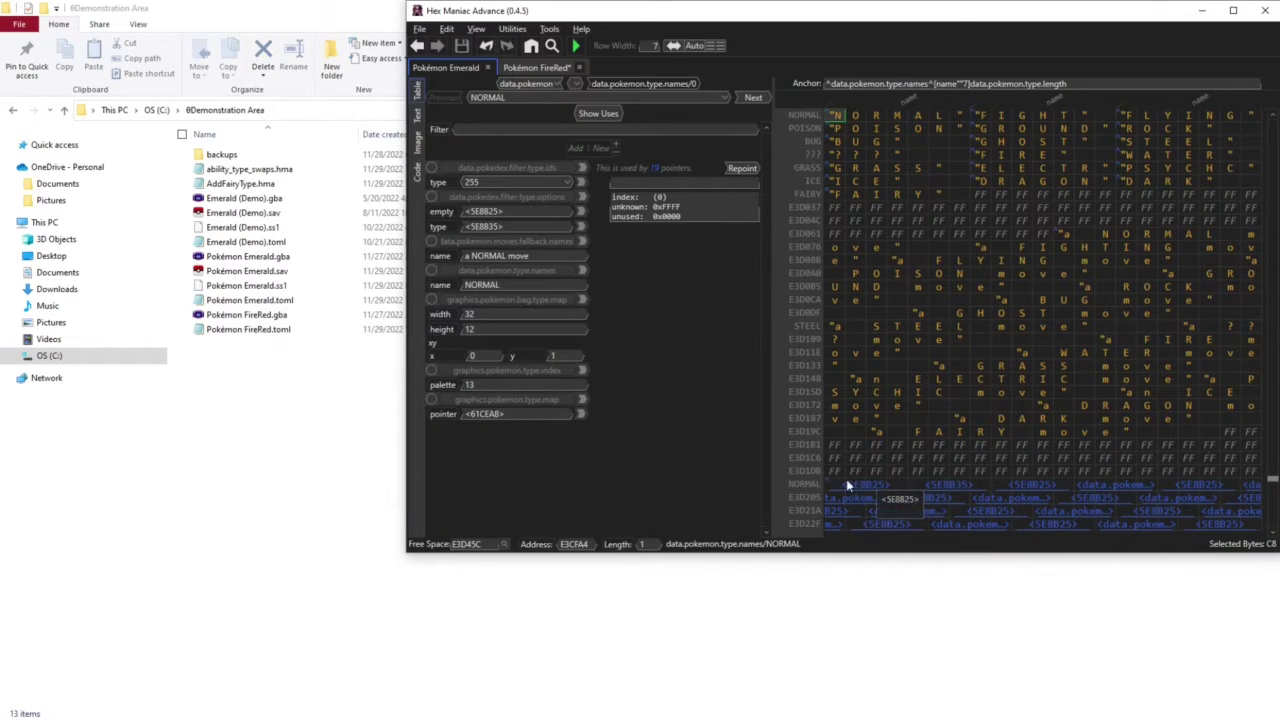
click(418, 116)
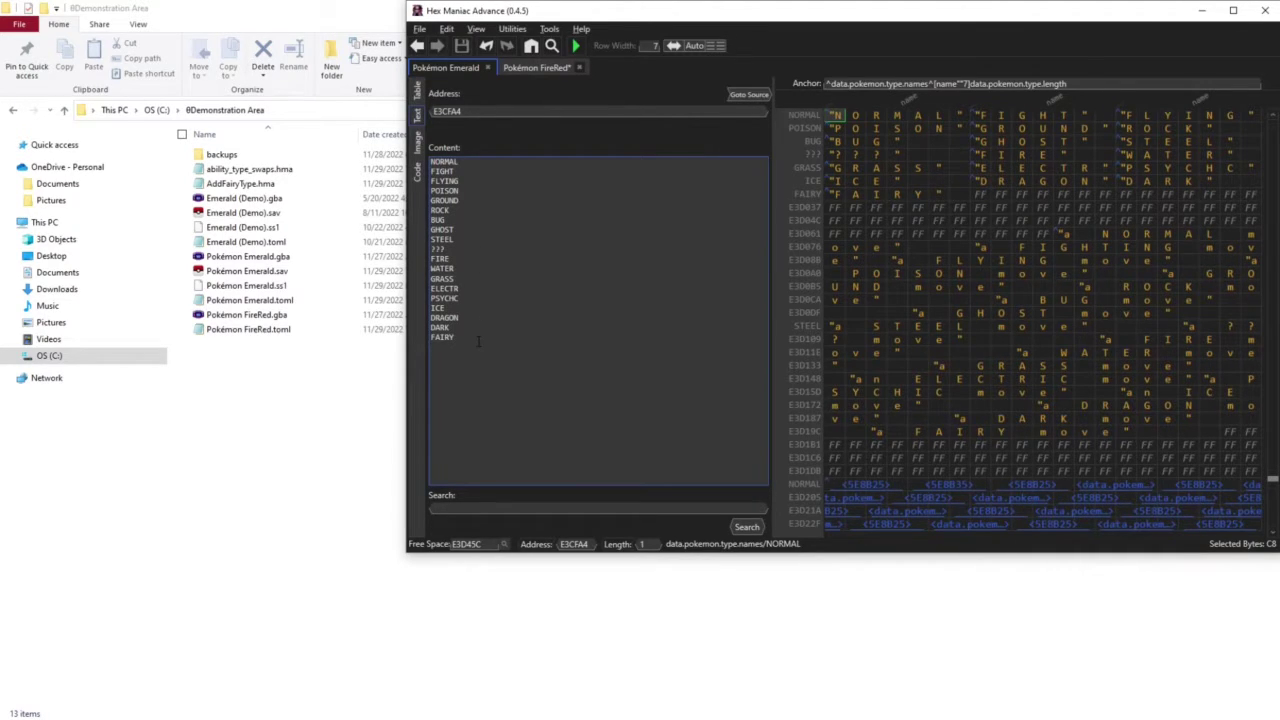
drag(478, 341, 430, 344)
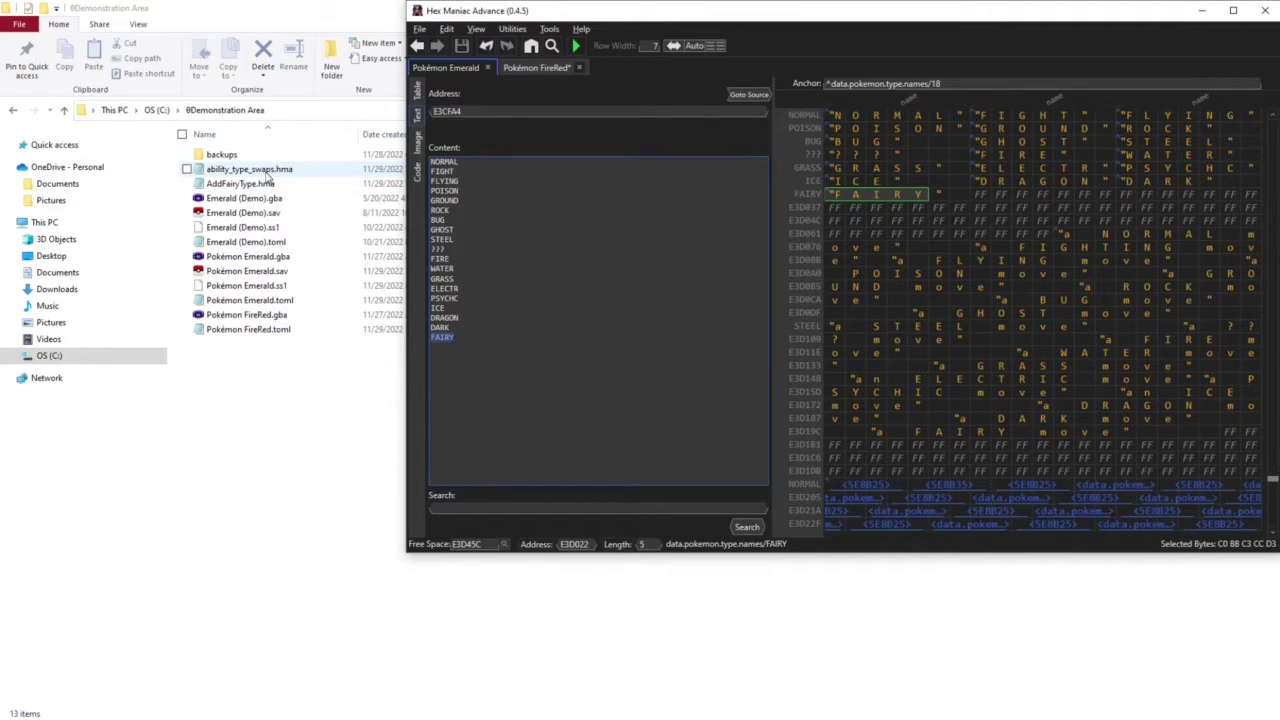
Open ability_type_swaps.hma in Notepad and read down to its final typeswaps lines
double_click(268, 172)
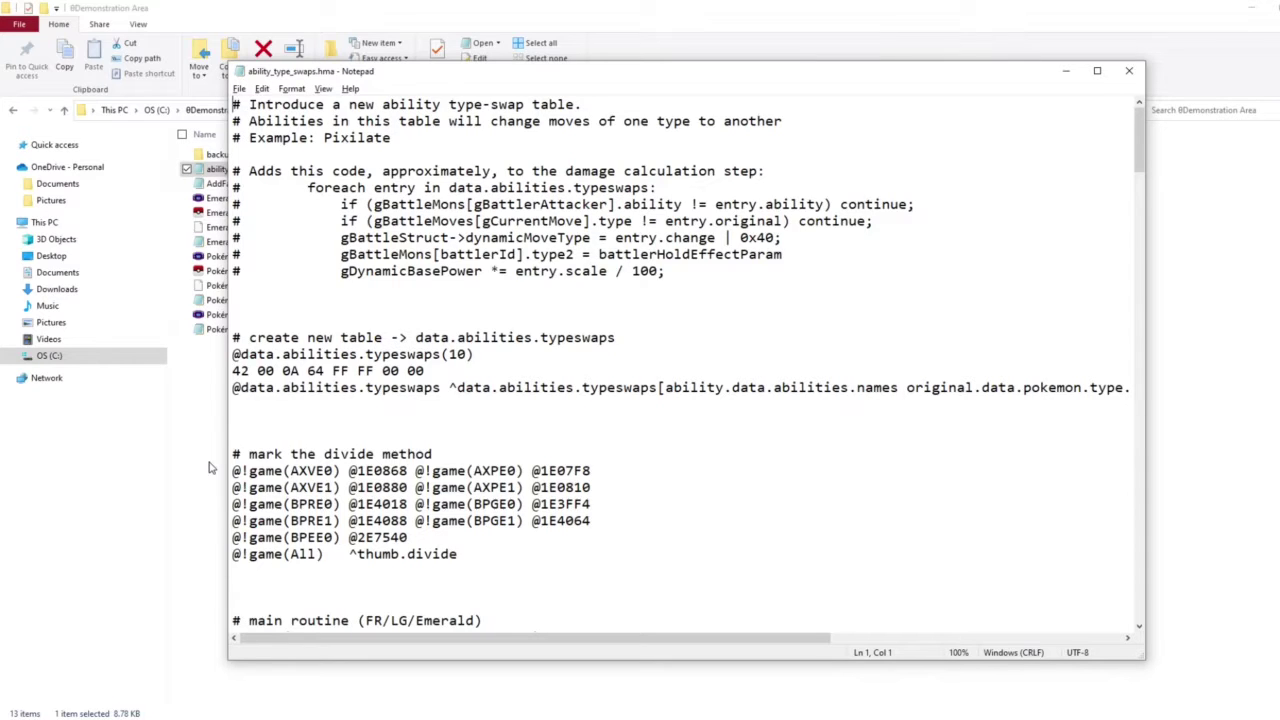
scroll(576, 432, down, 15)
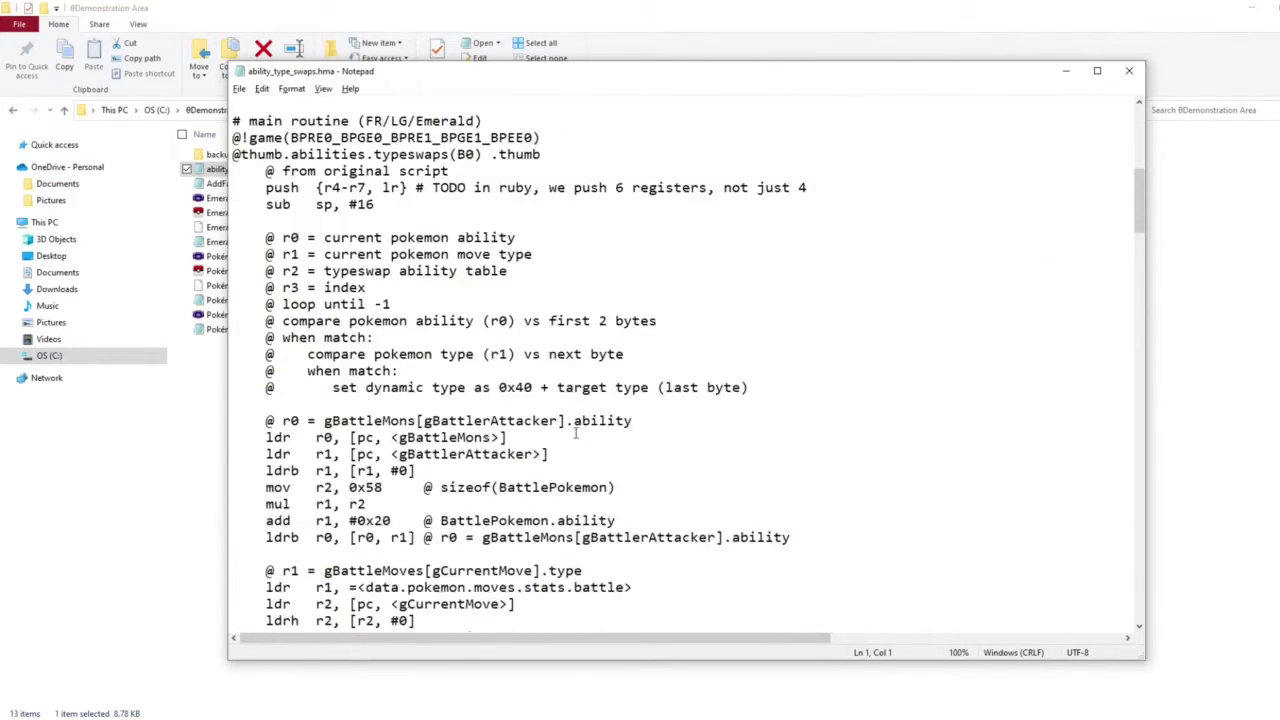
scroll(576, 432, down, 20)
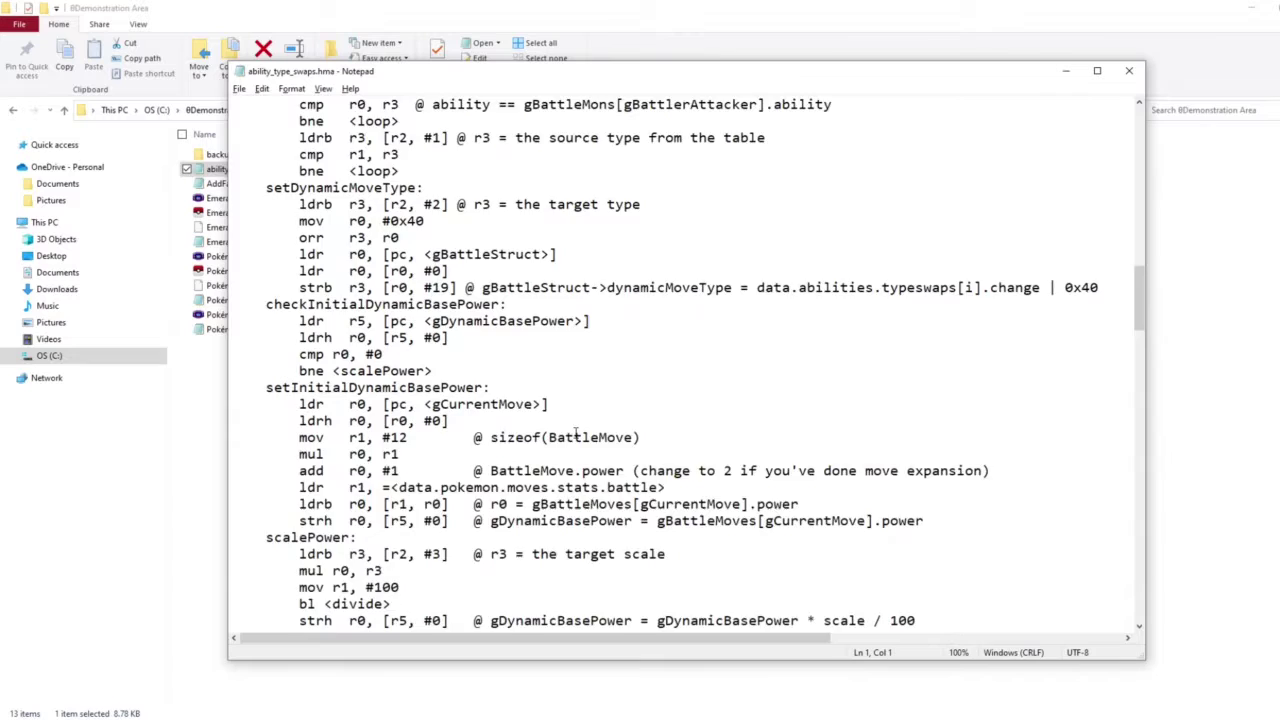
scroll(576, 432, down, 4)
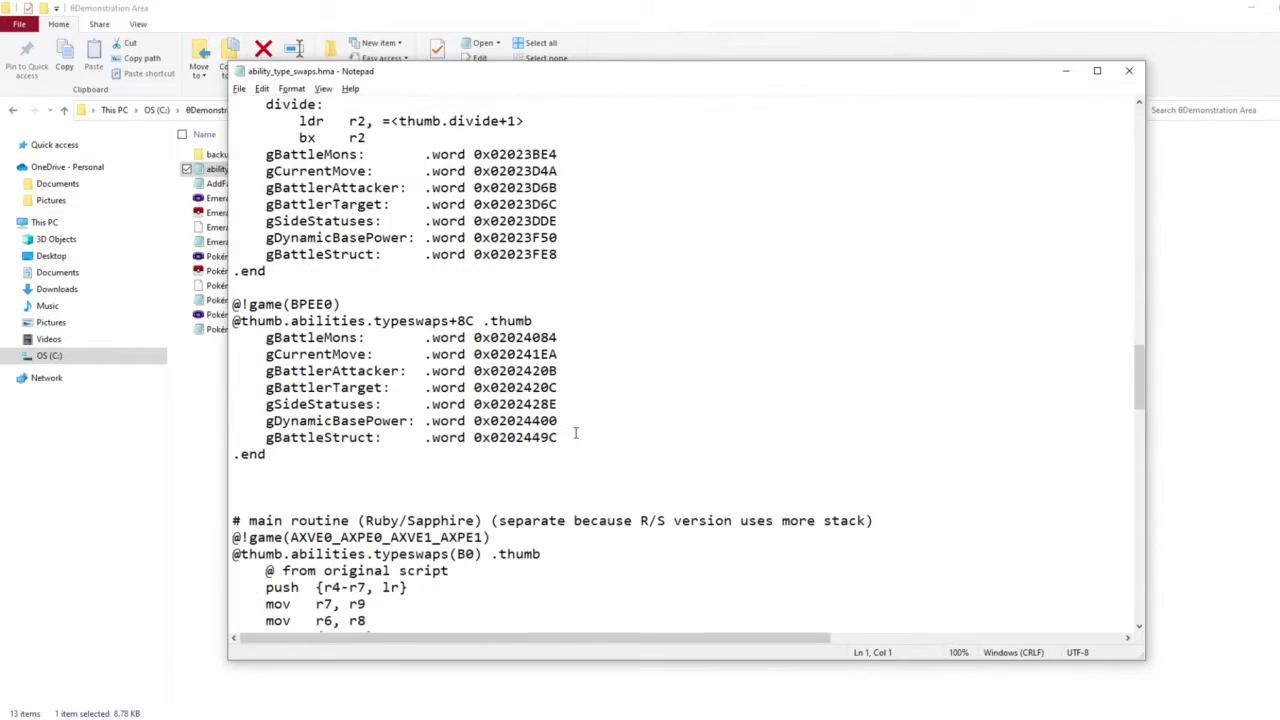
scroll(576, 432, down, 16)
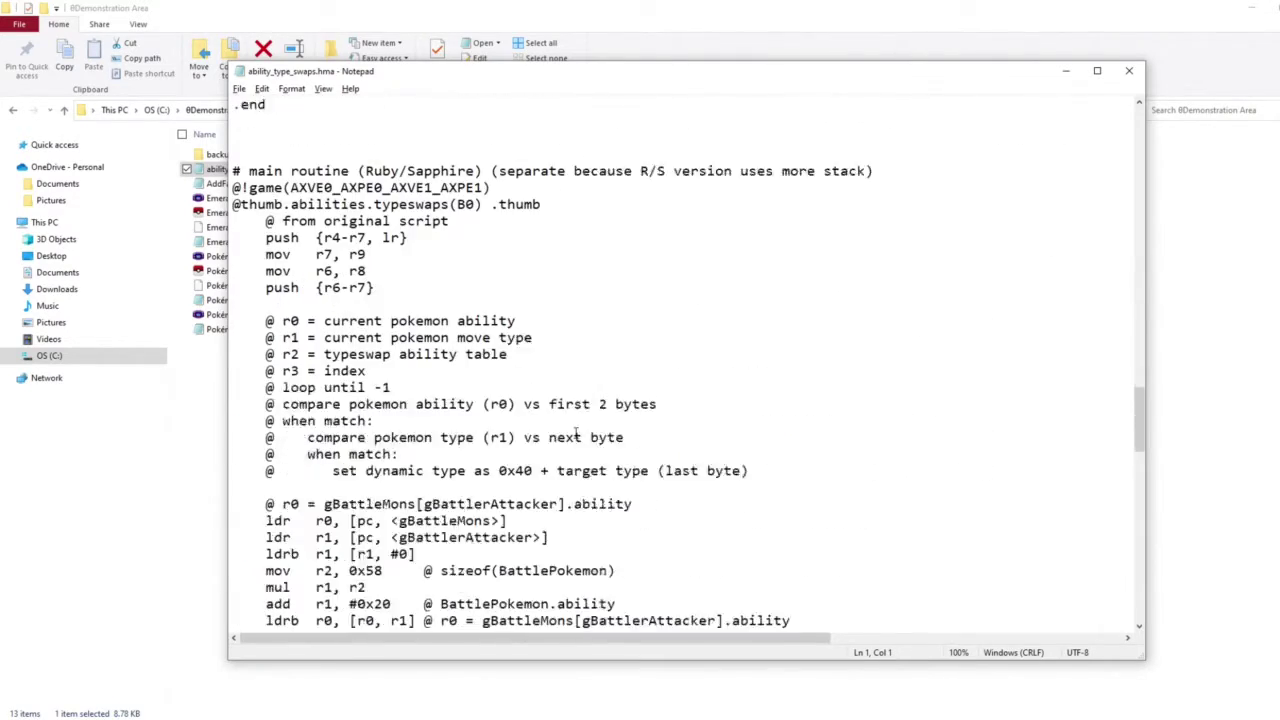
scroll(576, 432, down, 19)
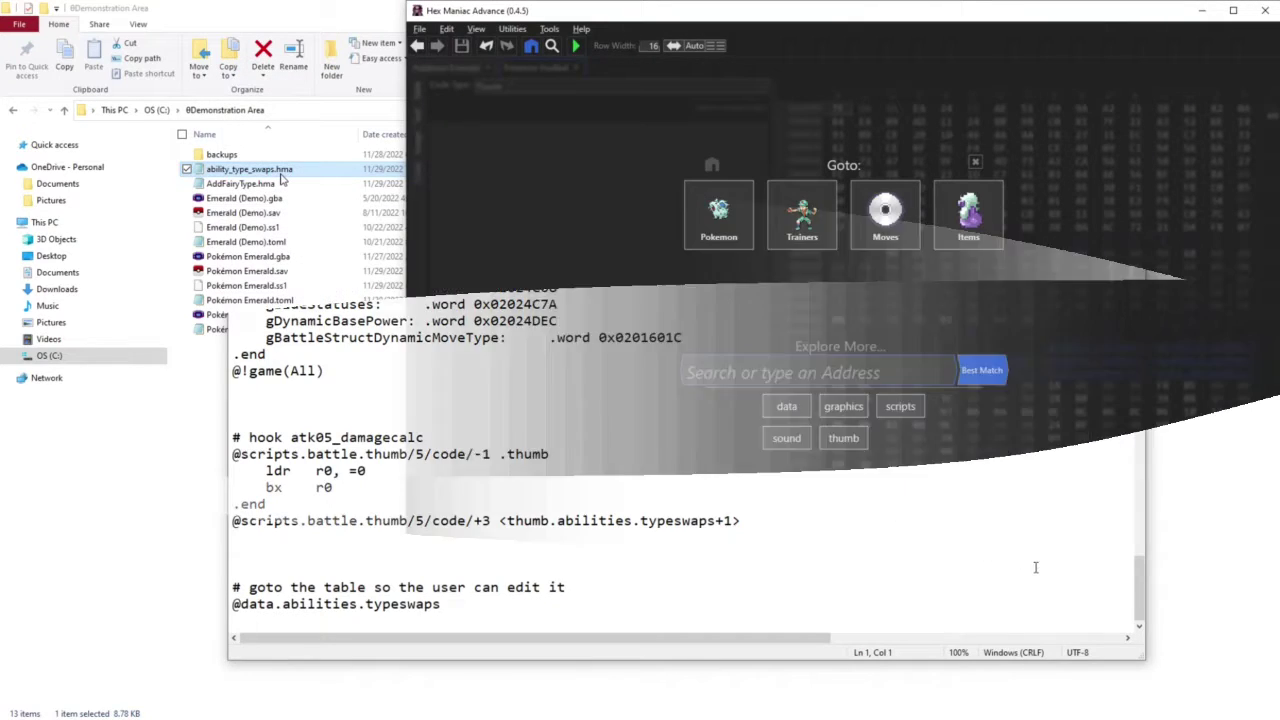
Apply ability_type_swaps.hma to FireRed and inspect the new BLAZE, NORMAL-to-FIRE, scale 100 entry
drag(286, 177, 554, 214)
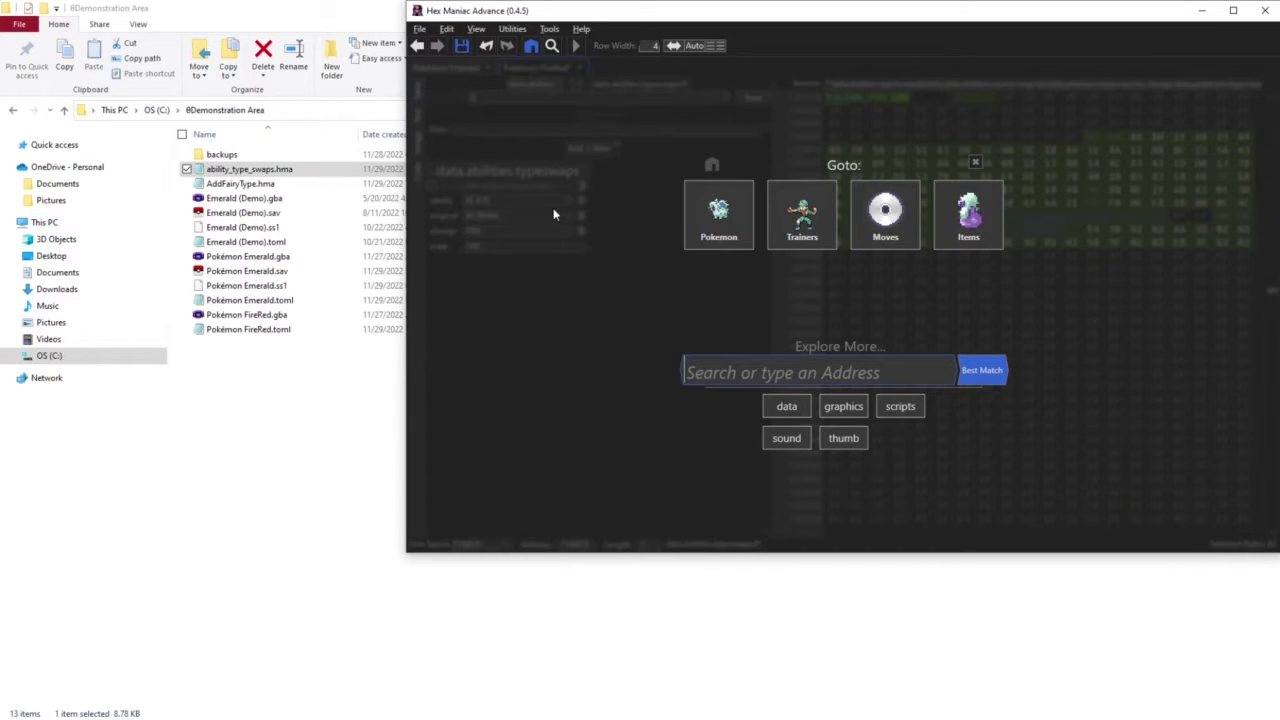
click(554, 214)
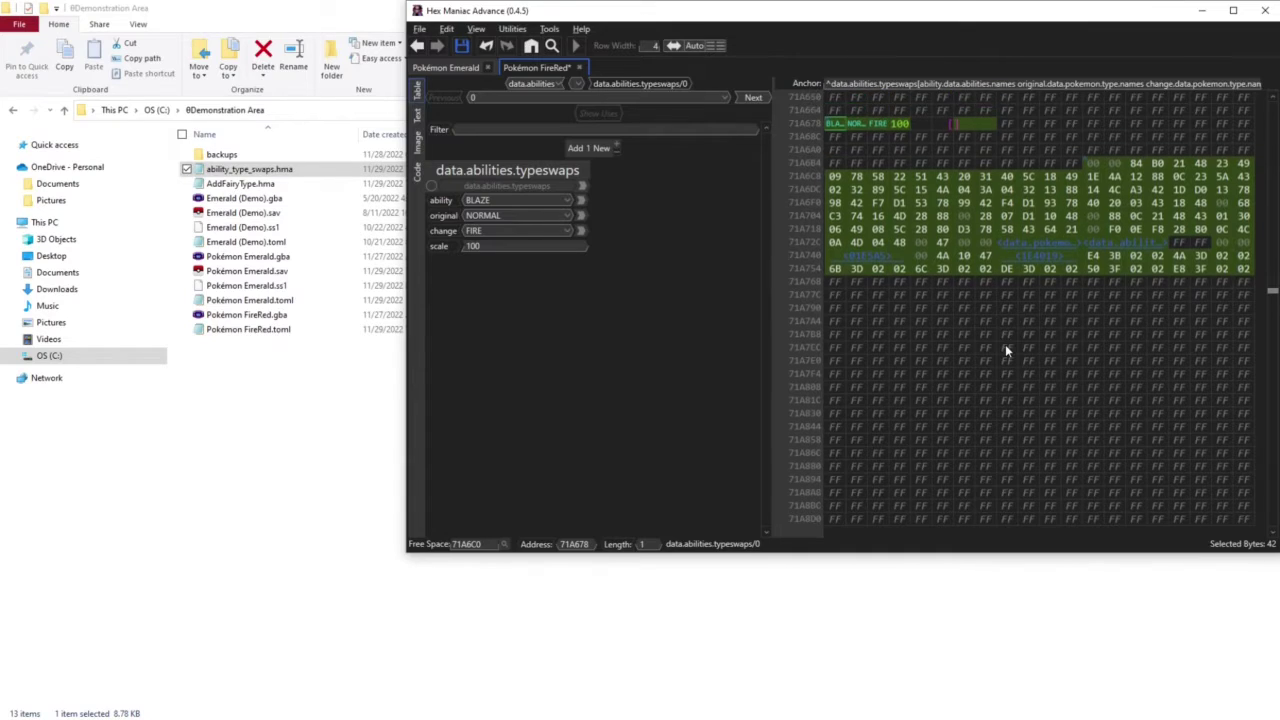
drag(840, 97, 1005, 100)
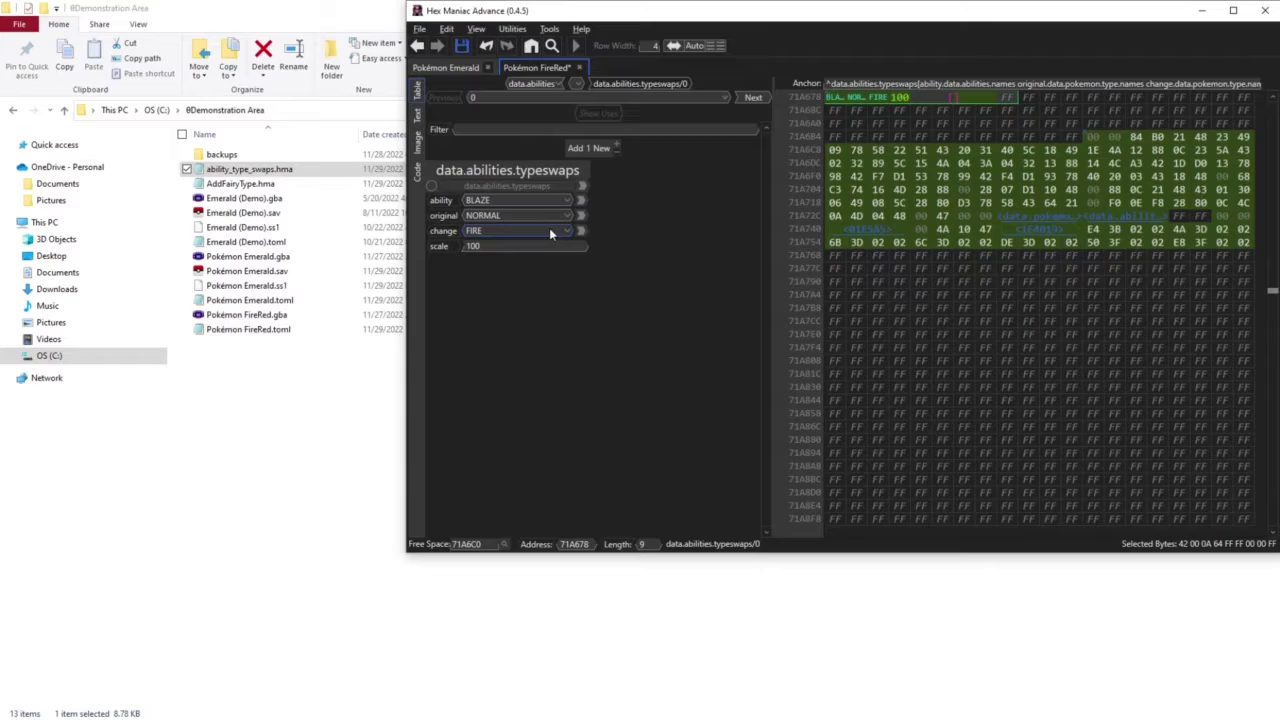
click(520, 246)
Set the first typeswaps entry to CACOPHONY changing NORMAL moves to FAIRY, scale 130
click(509, 200)
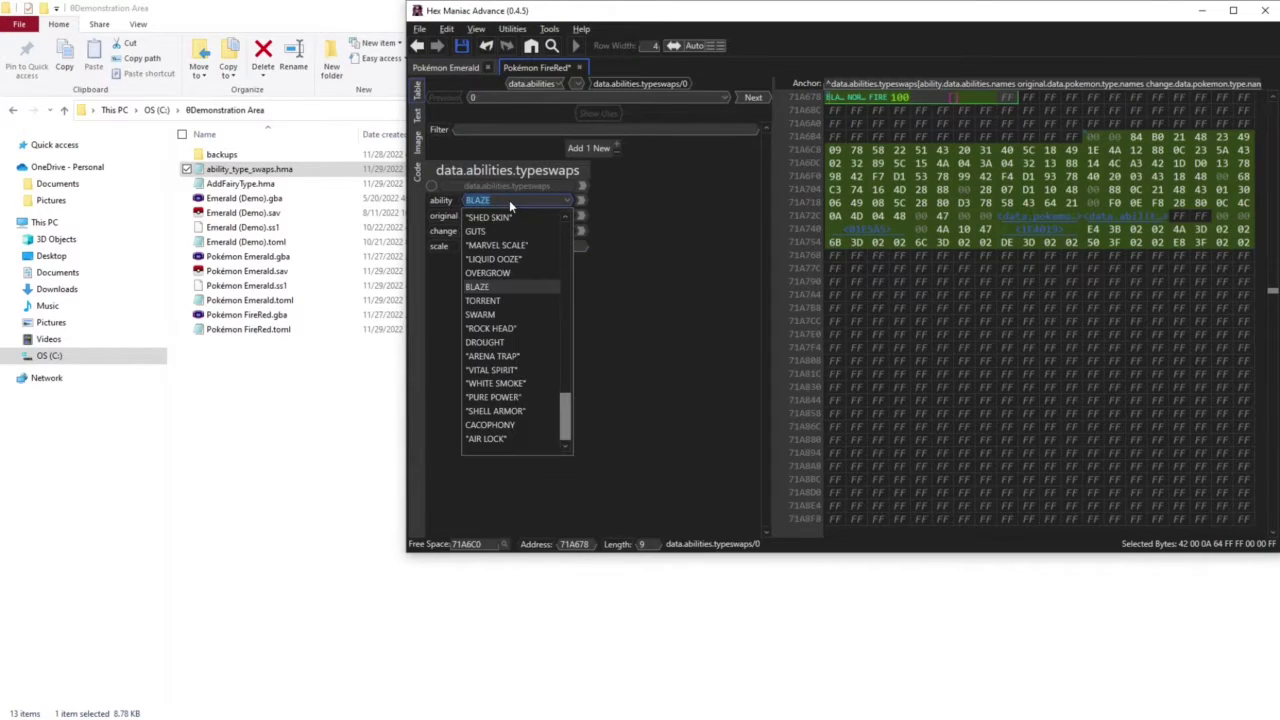
click(490, 425)
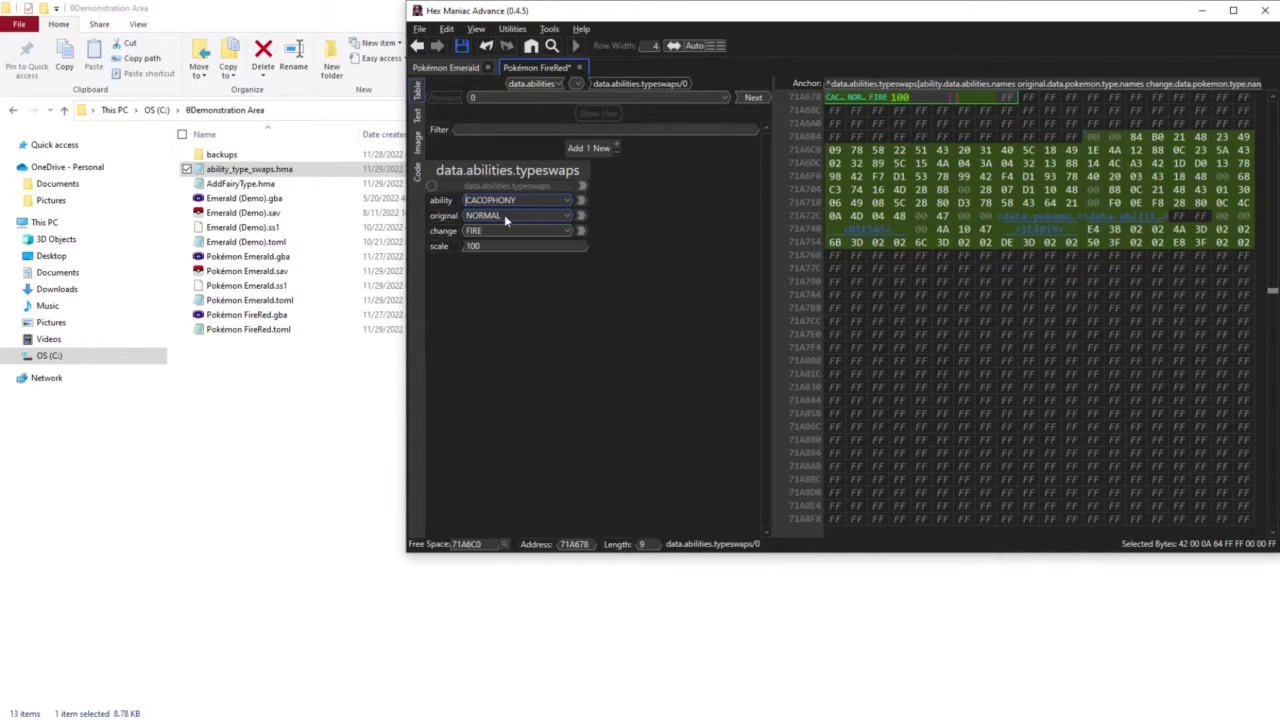
click(499, 230)
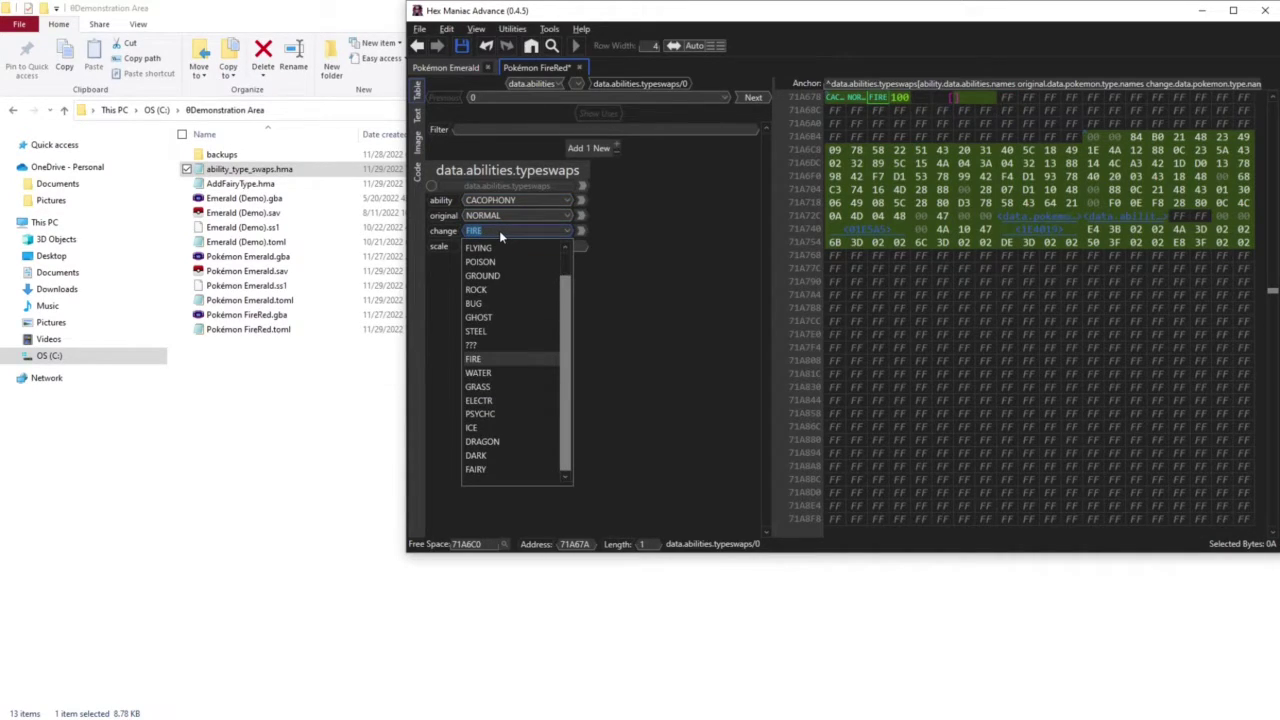
click(489, 470)
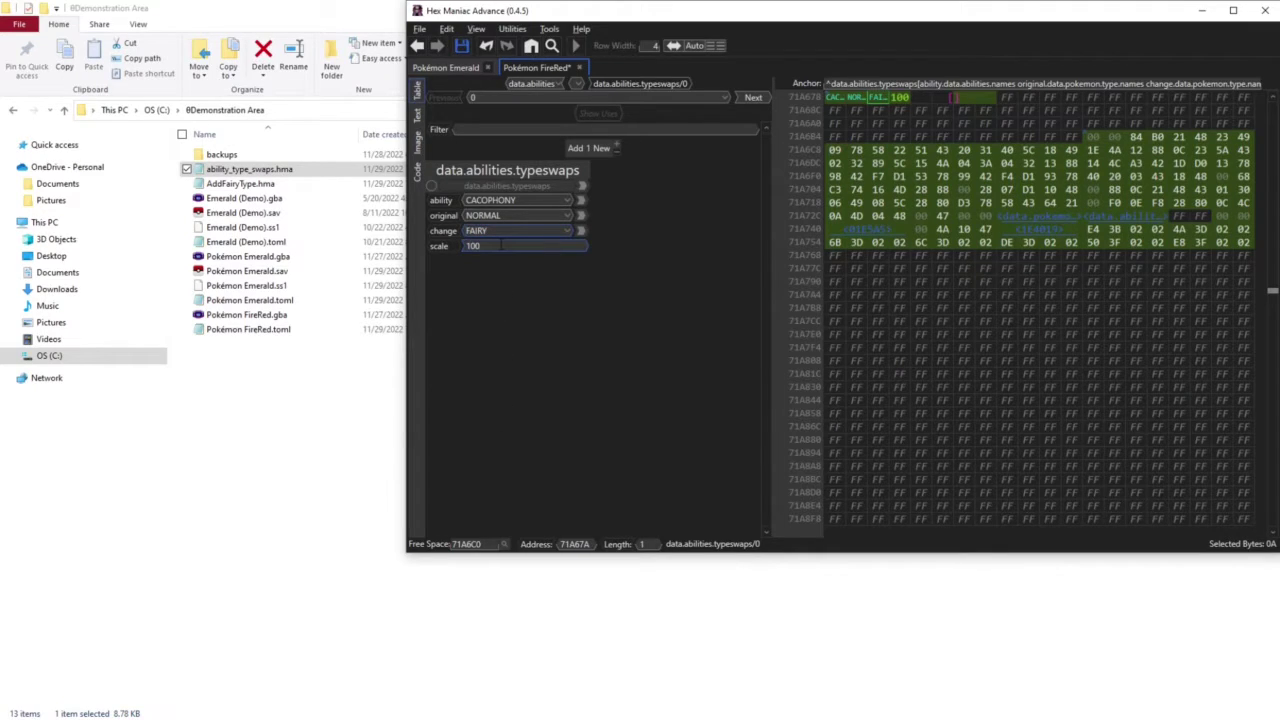
double_click(466, 246)
key(Return)
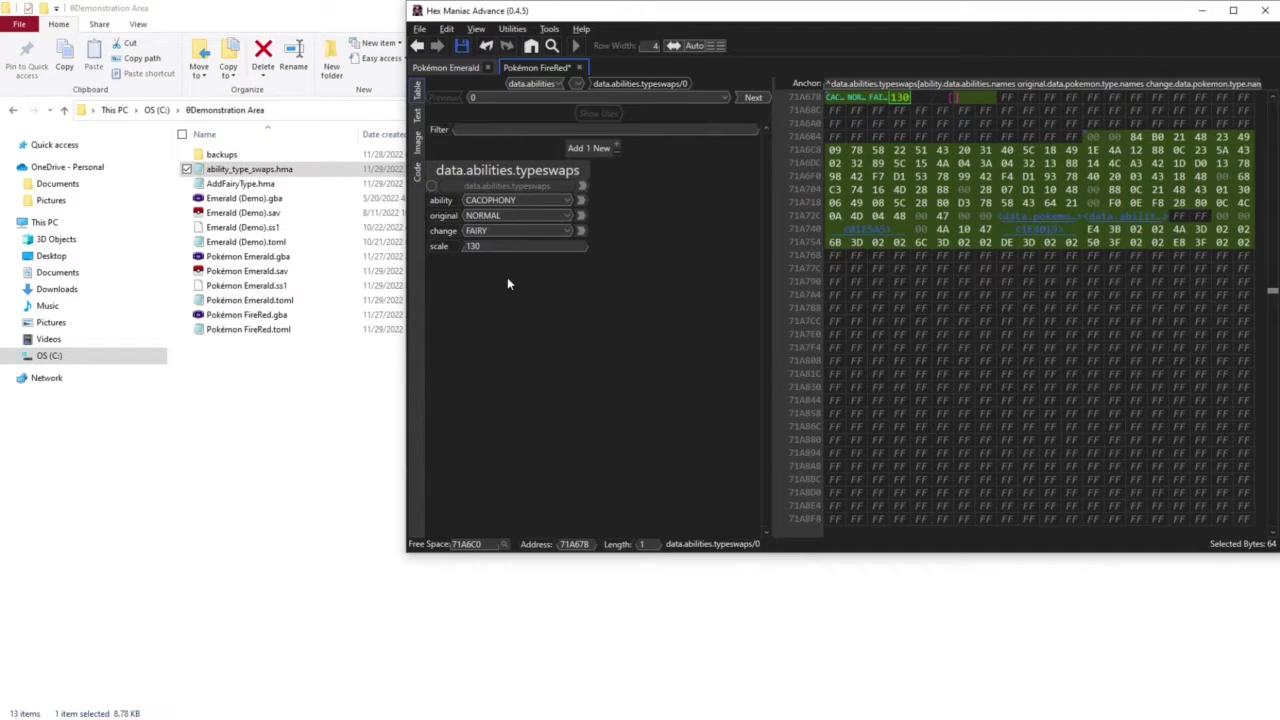
Add a second typeswaps entry where LIQUID OOZE changes WATER moves into POISON
click(599, 150)
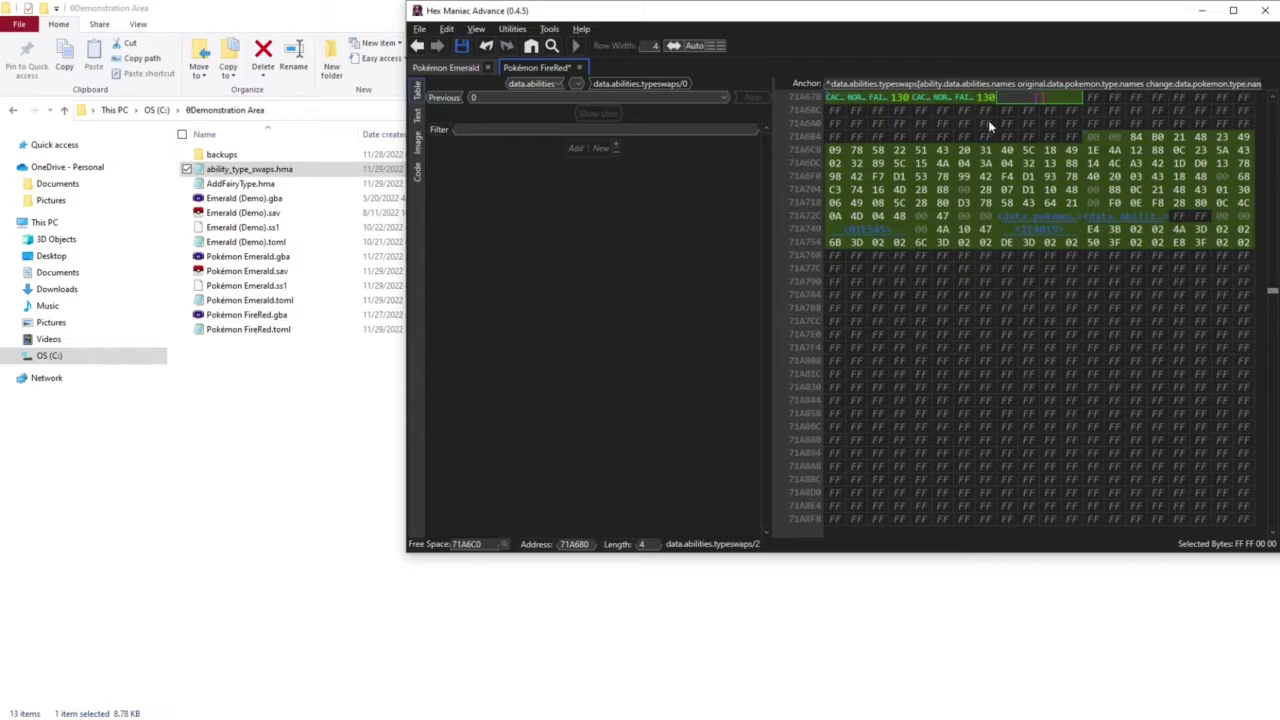
click(927, 97)
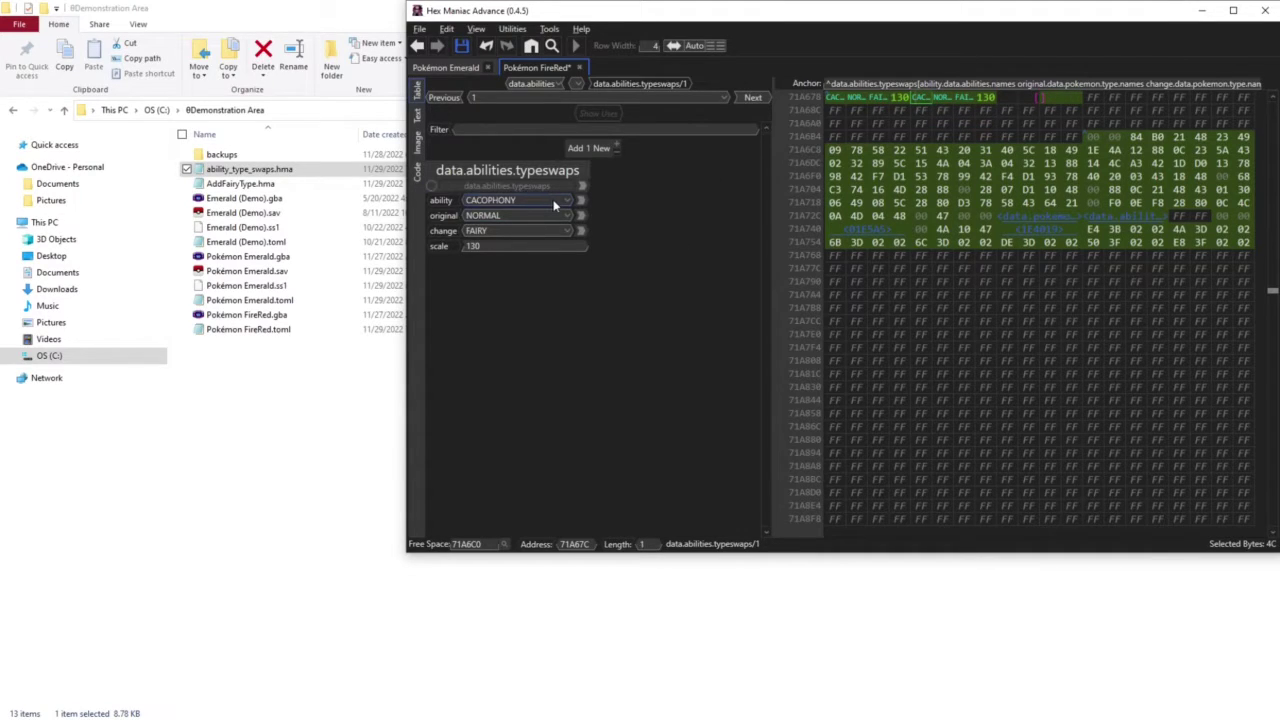
click(553, 199)
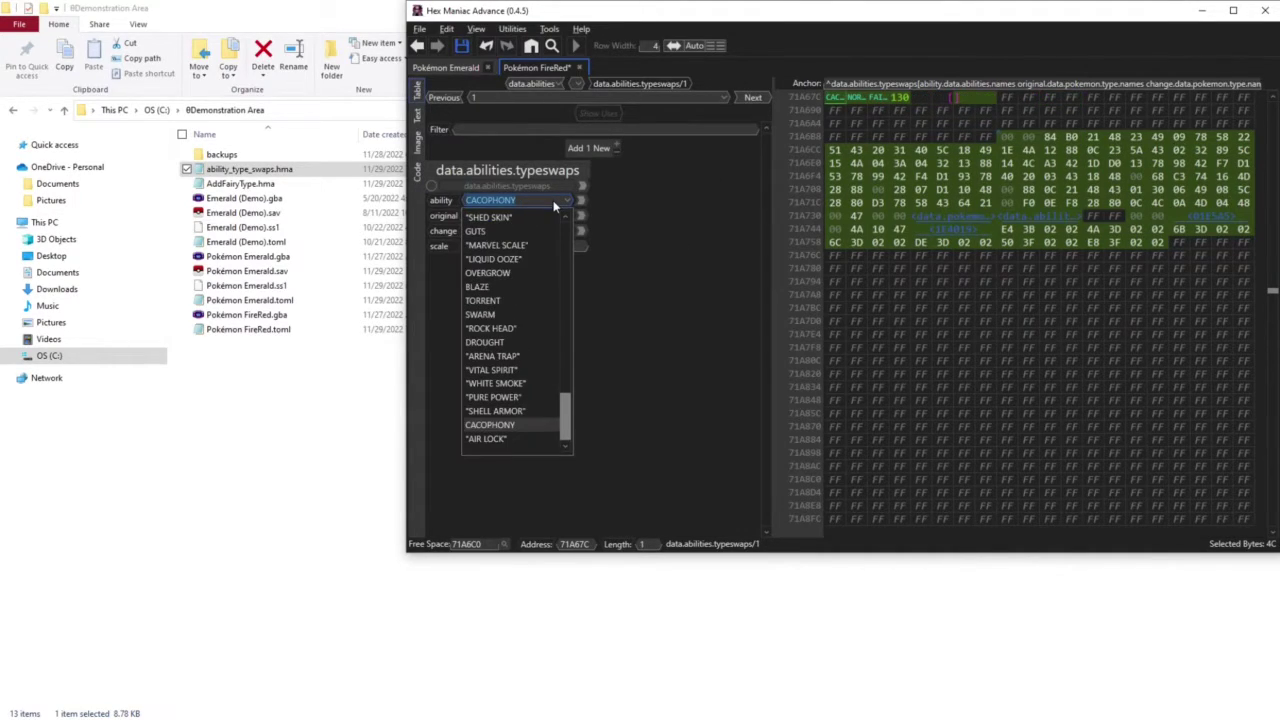
click(527, 258)
click(522, 213)
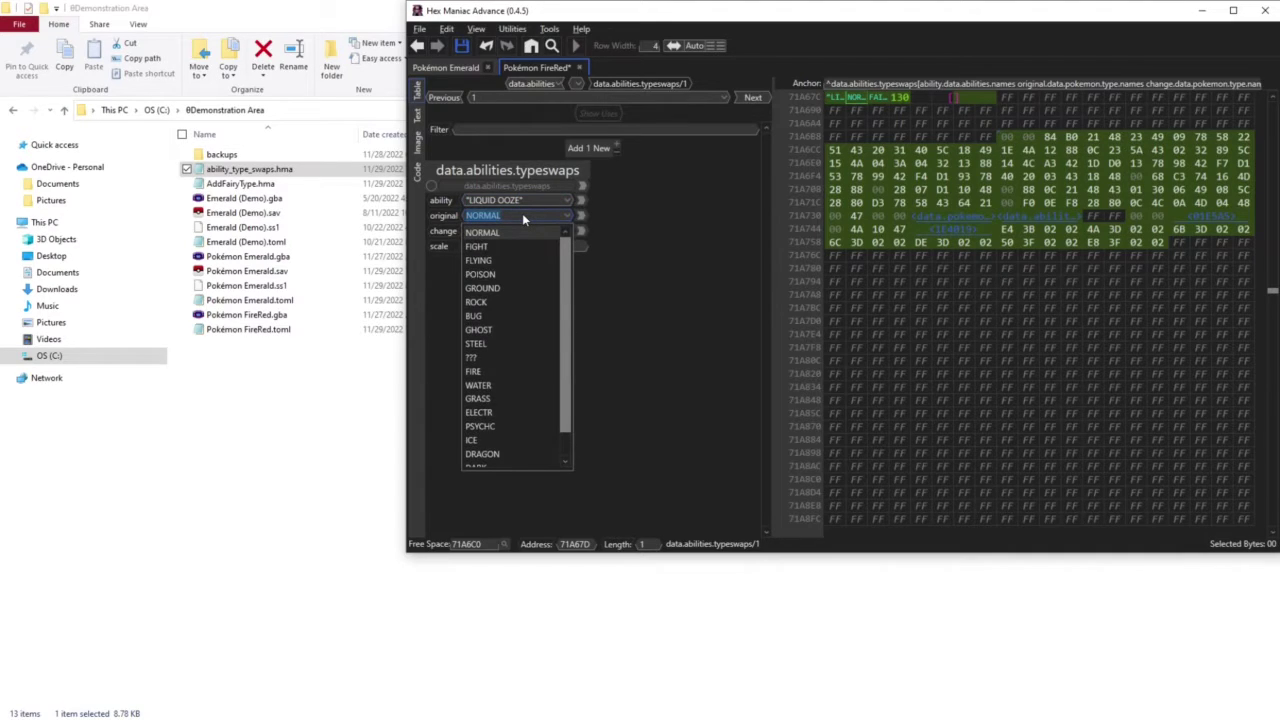
text(water)
key(Return)
click(493, 230)
text(poison)
key(Return)
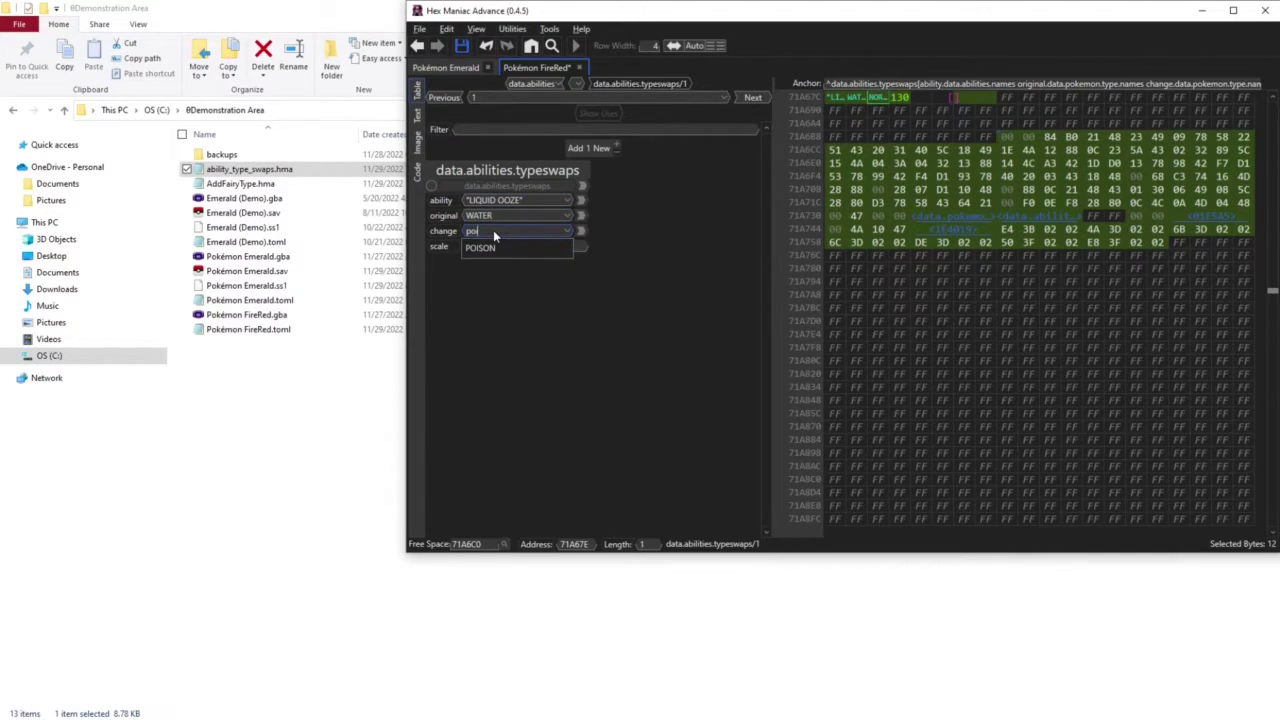
click(855, 115)
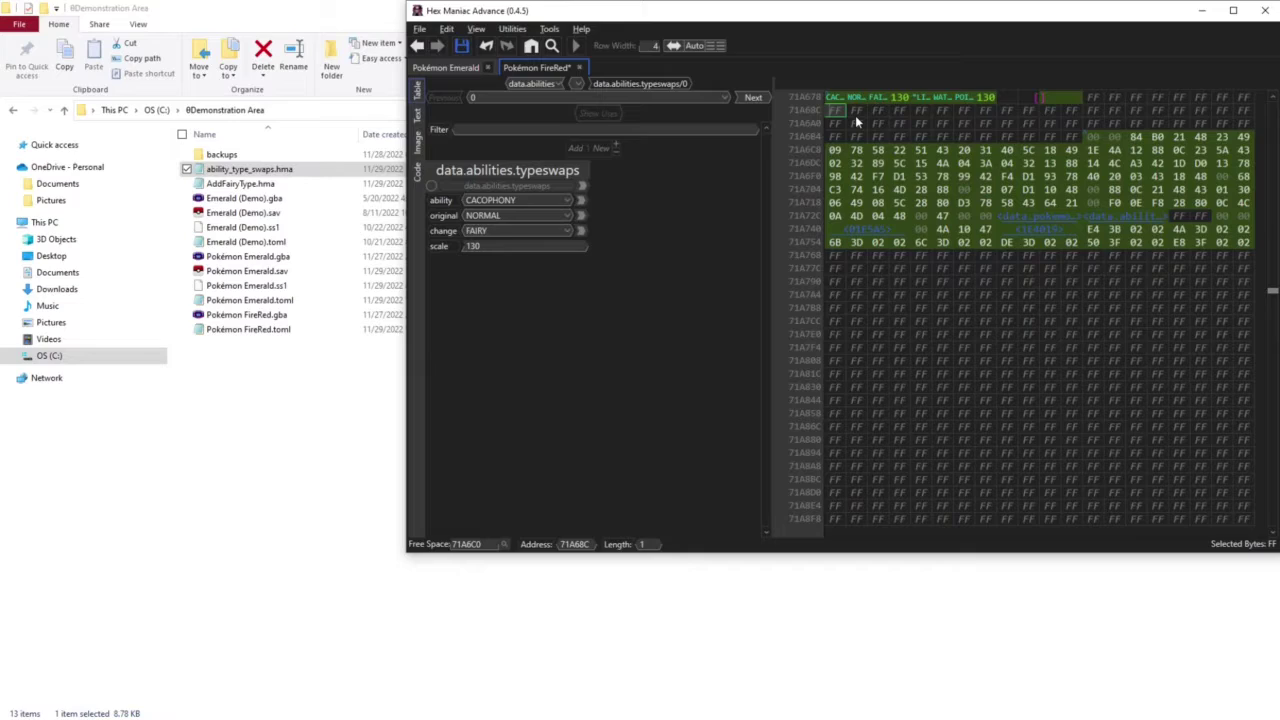
Rename FireRed's CACOPHONY to PIXILATE, describe it 'Normal moves are Fairy moves', and save
click(584, 199)
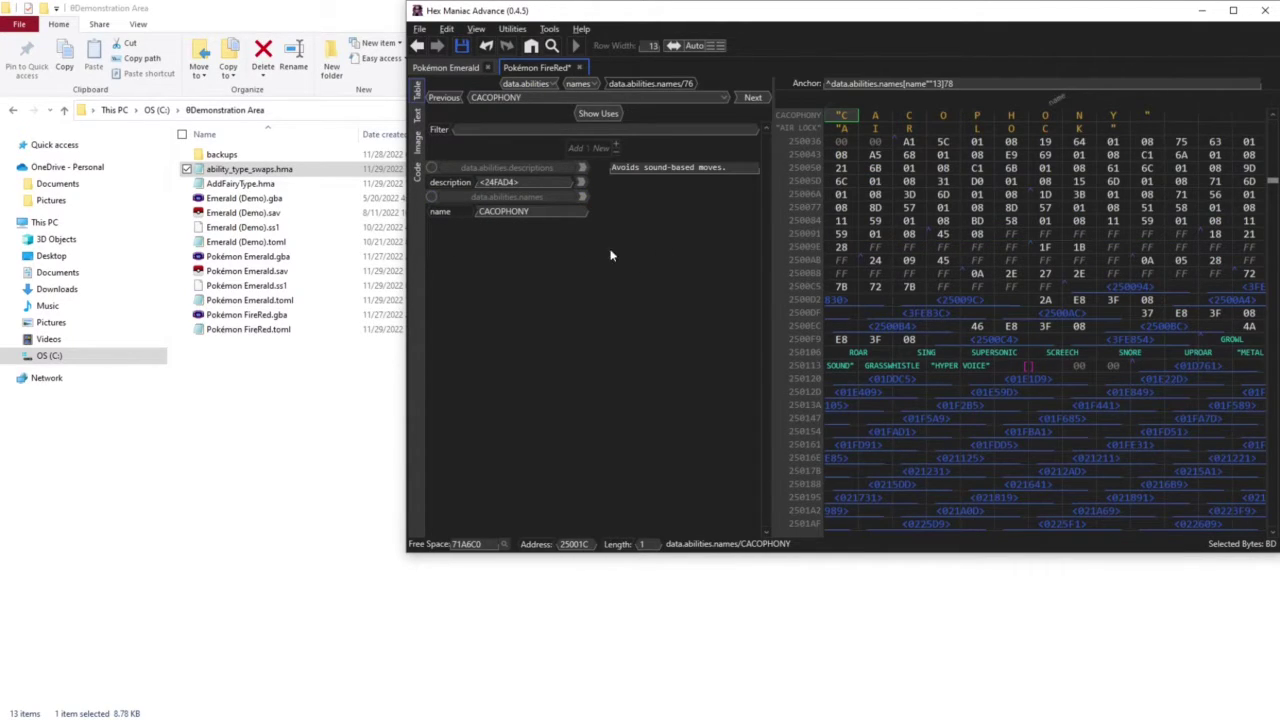
click(532, 211)
drag(532, 211, 434, 210)
text(PIXILATE)
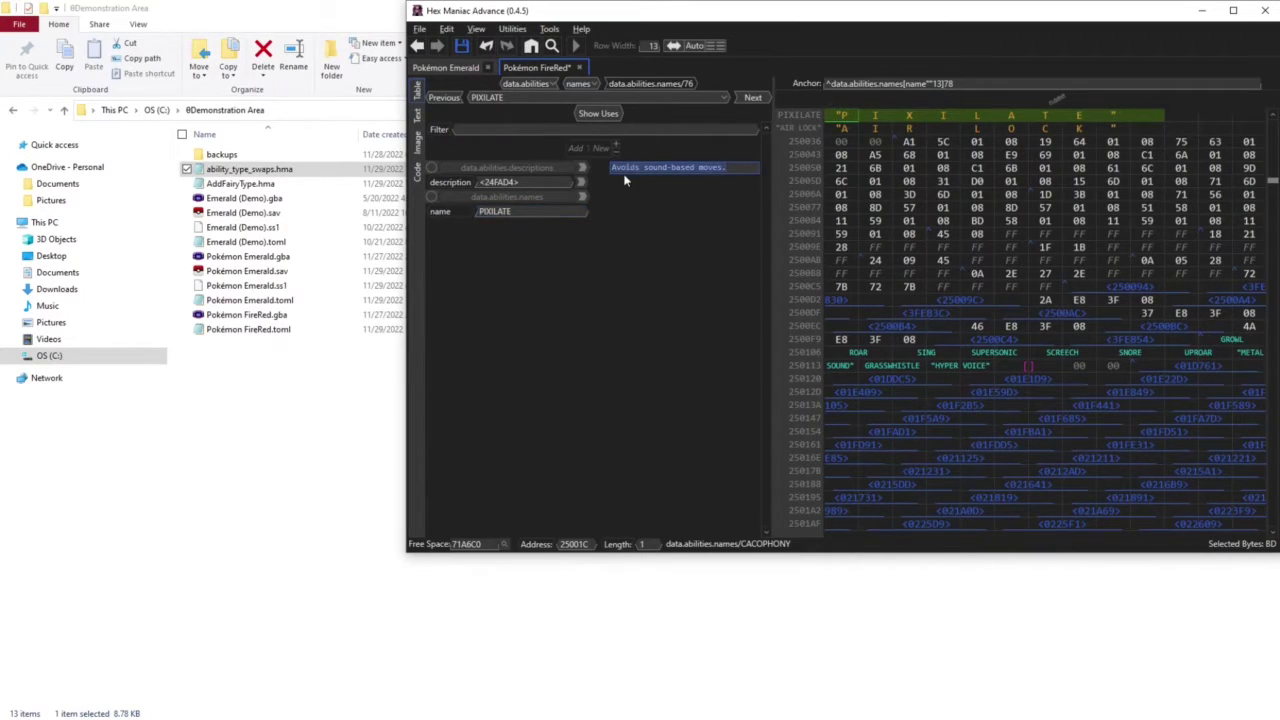
text(Normal moves are Fairy moves)
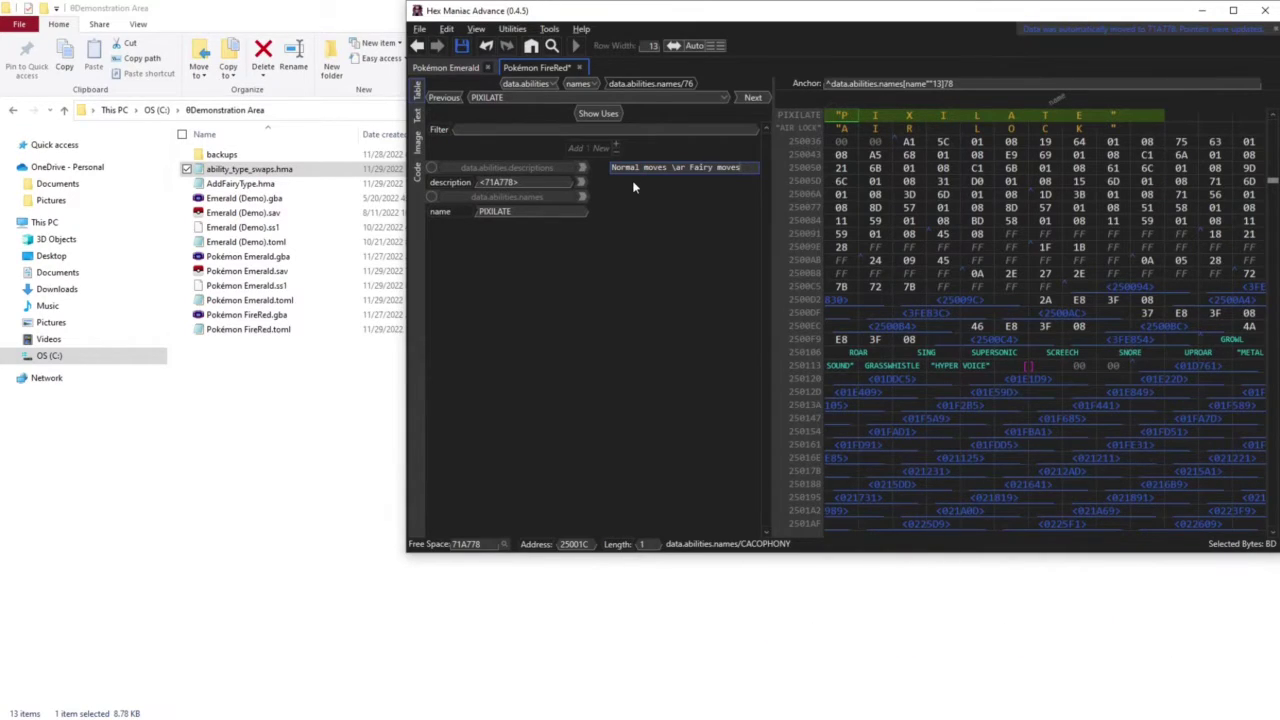
click(463, 47)
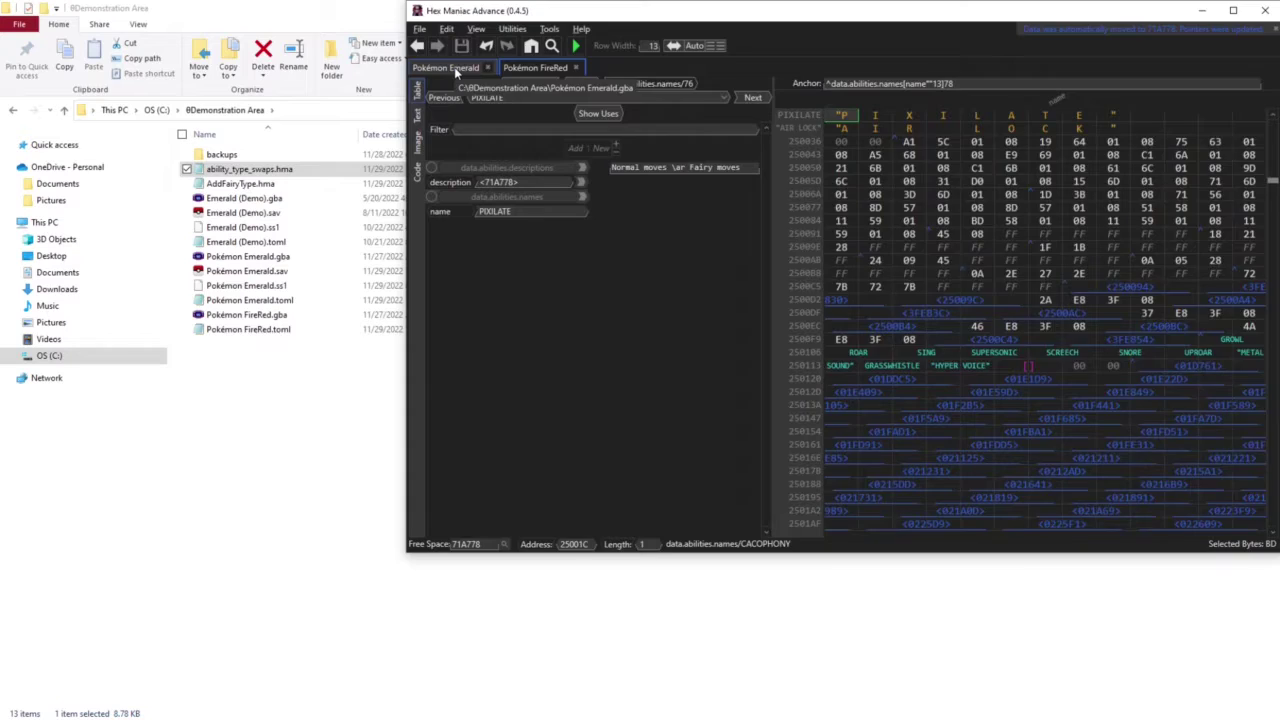
In Emerald, rename CACOPHONY to PIXILATE with description '\cc0607Sample text goes here.' and save
click(455, 70)
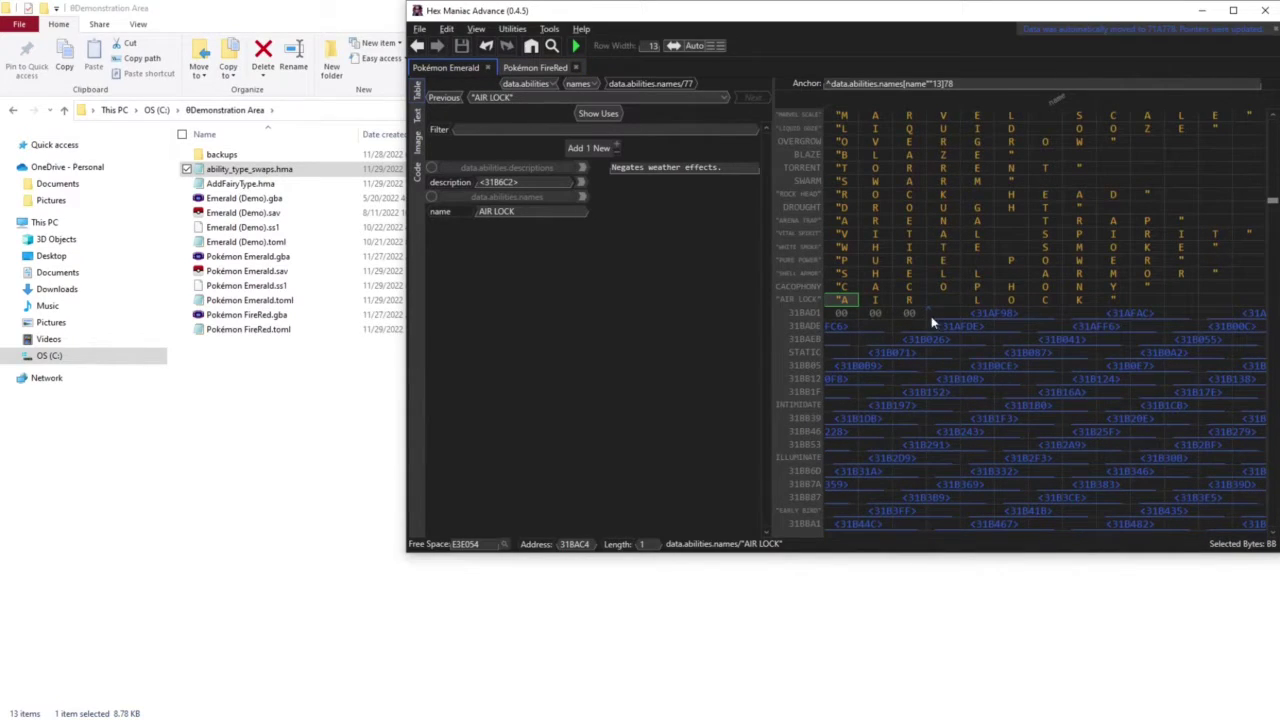
click(843, 287)
click(740, 167)
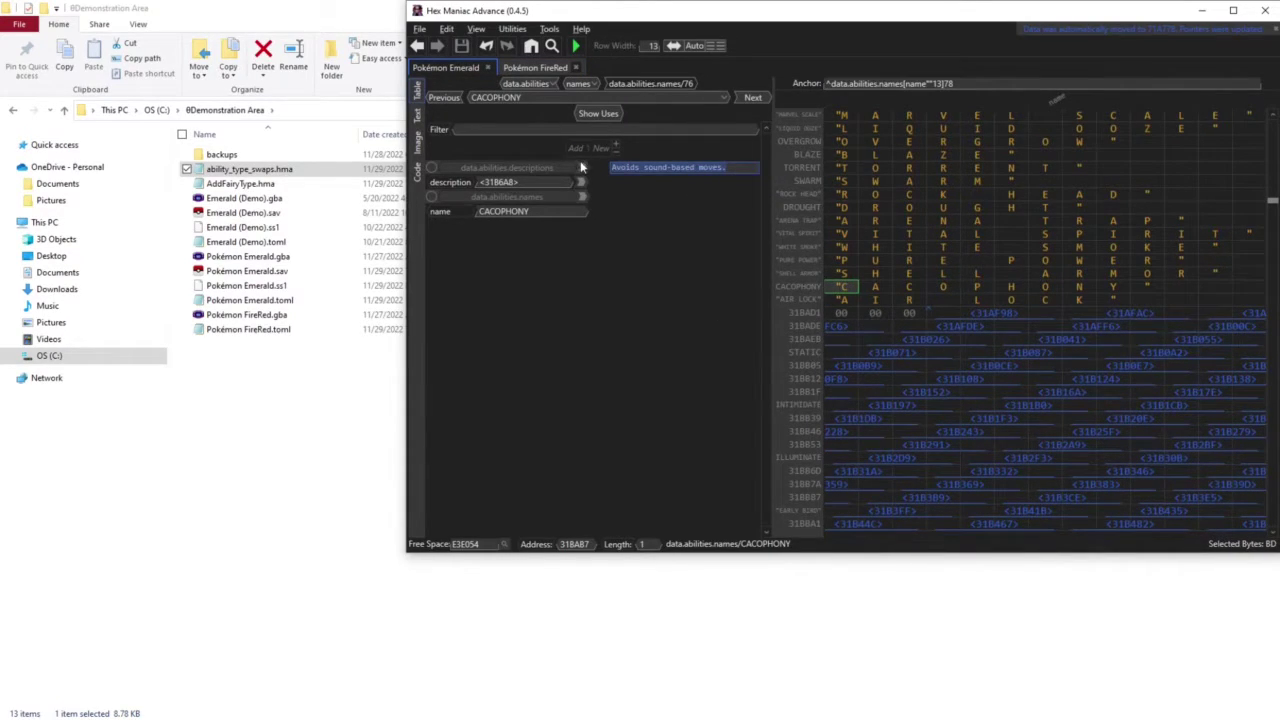
text(\)
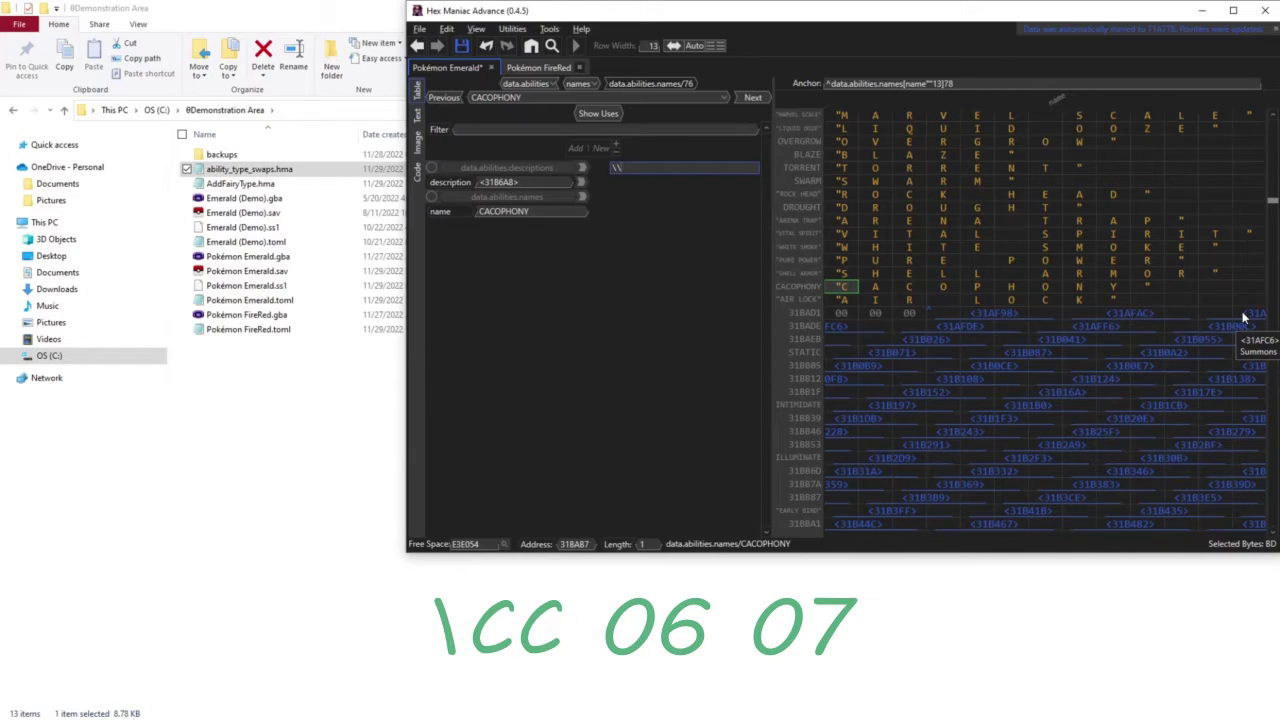
text(cc0607Sample text goes here)
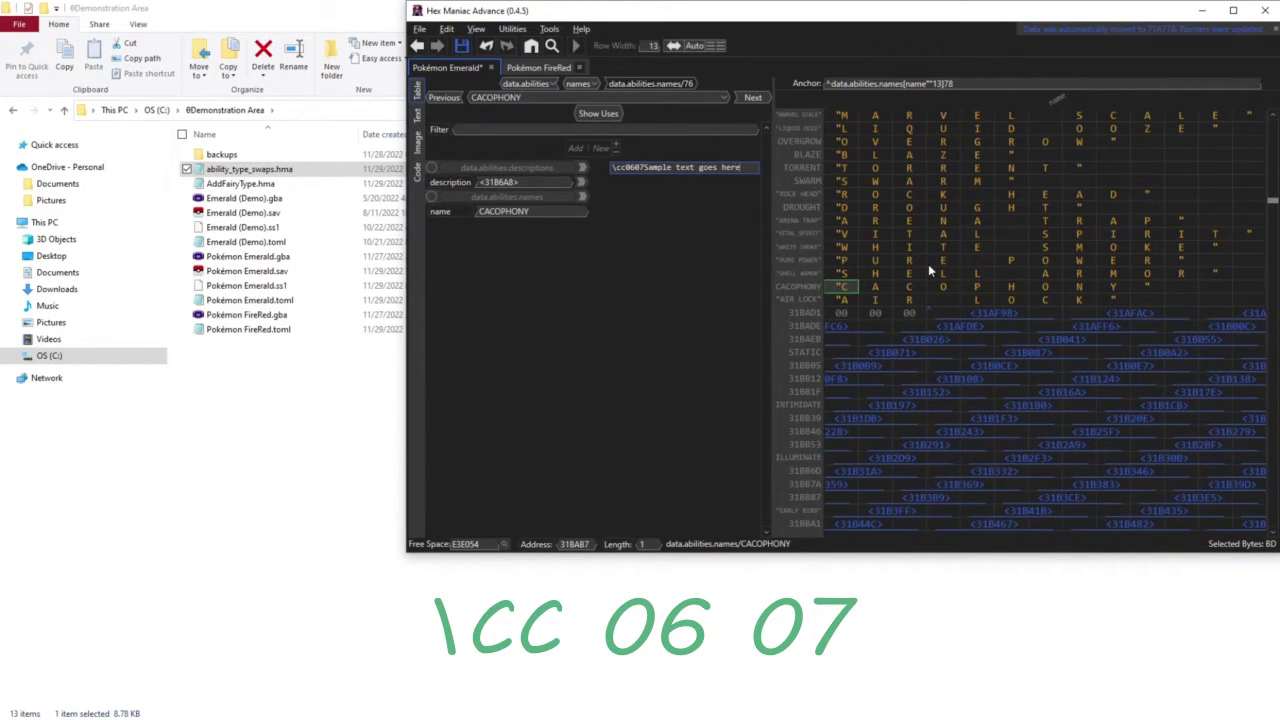
text(.)
key(Tab)
text(PIXILATE)
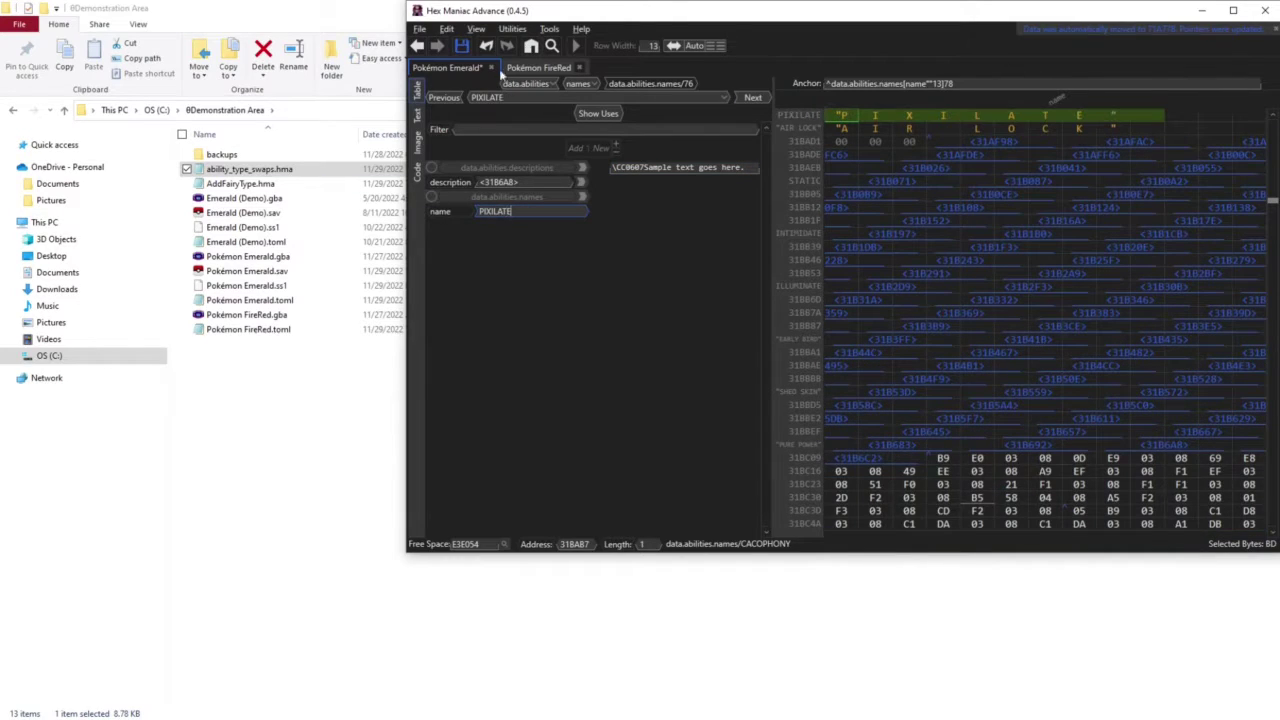
key(ctrl+s)
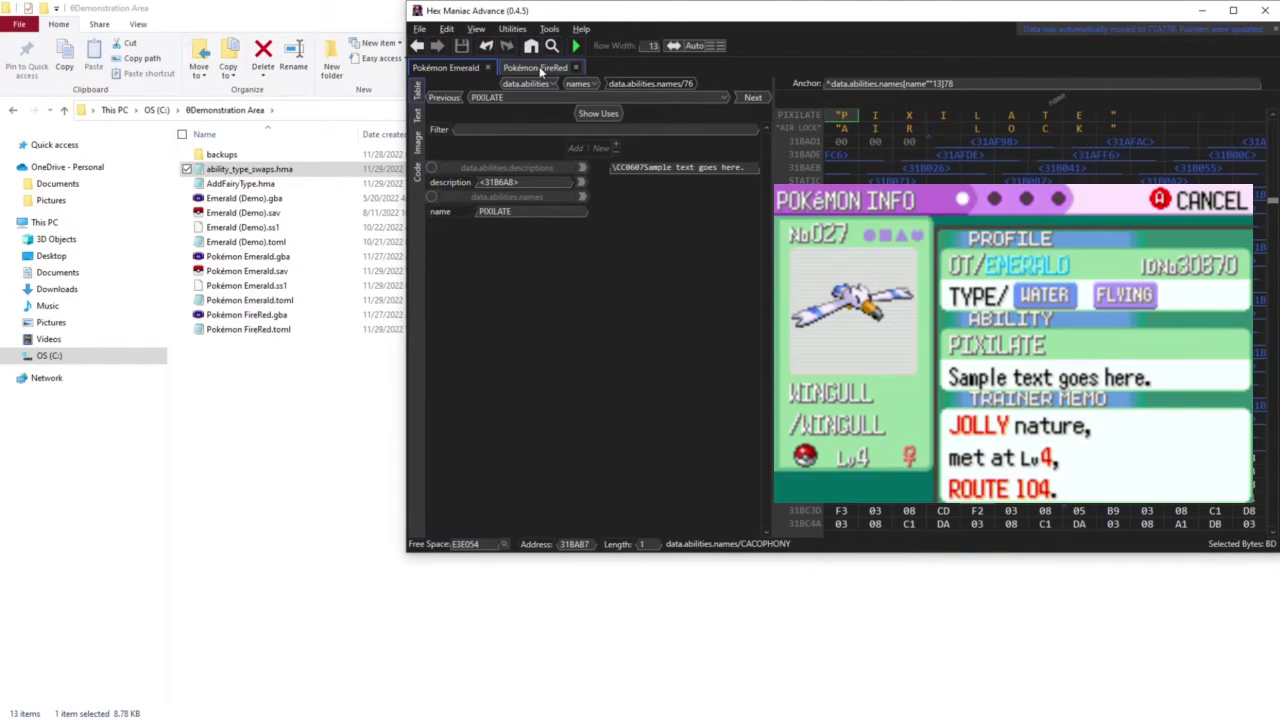
click(535, 67)
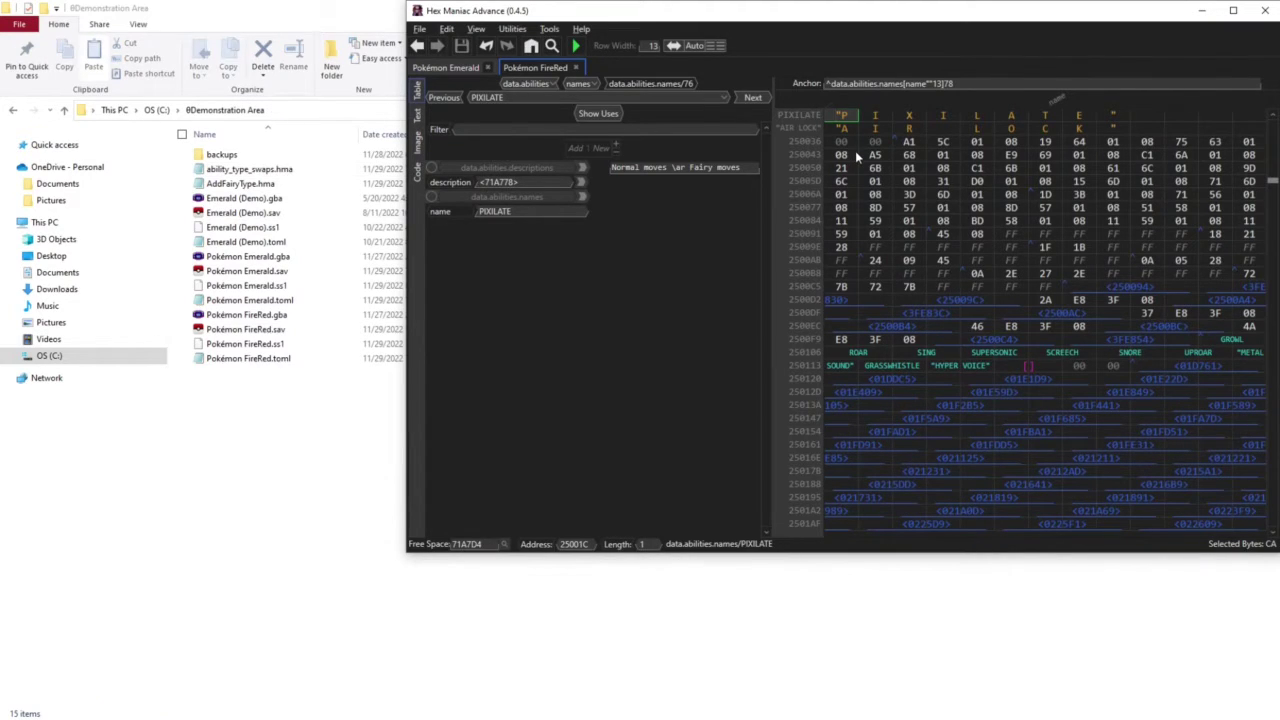
Search for gardevoir and open its Pokémon stats entry in FireRed
key(ctrl+g)
text(ghar)
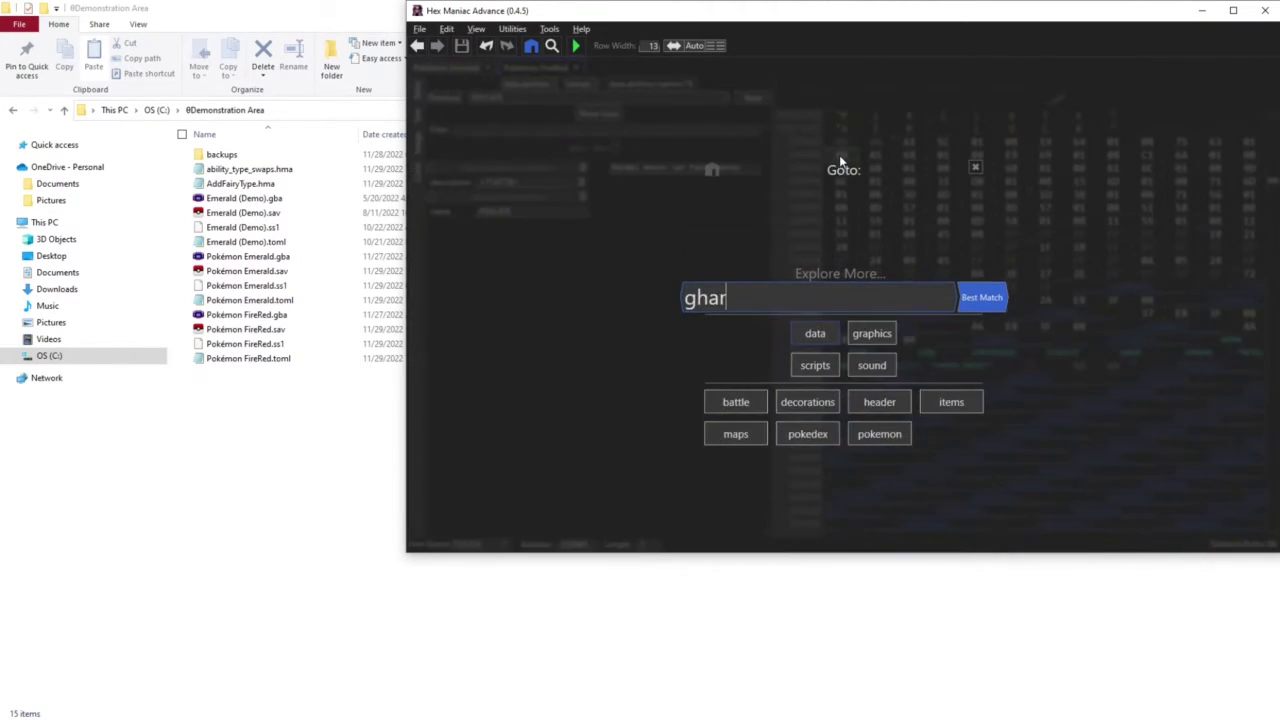
key(BackSpace)
key(BackSpace)
key(BackSpace)
text(arvdecoir)
key(BackSpace)
key(BackSpace)
key(BackSpace)
key(BackSpace)
key(BackSpace)
key(BackSpace)
key(BackSpace)
text(de)
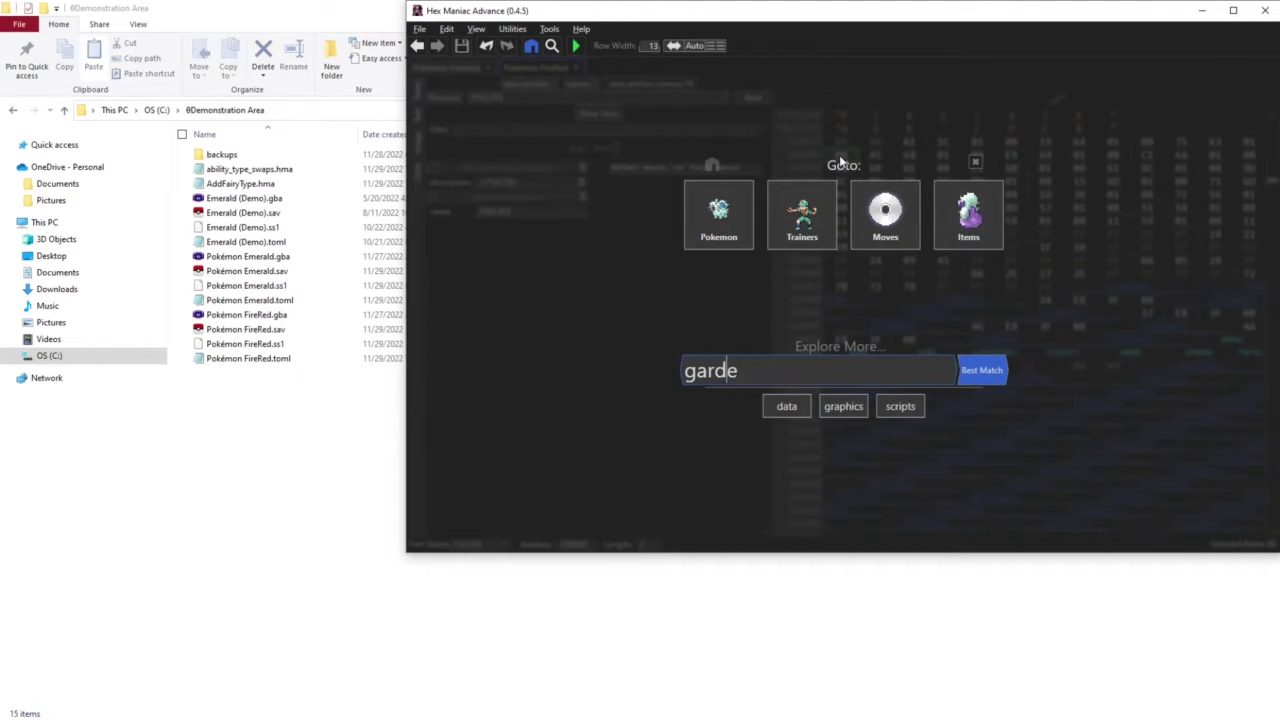
text(voir)
click(787, 406)
click(843, 411)
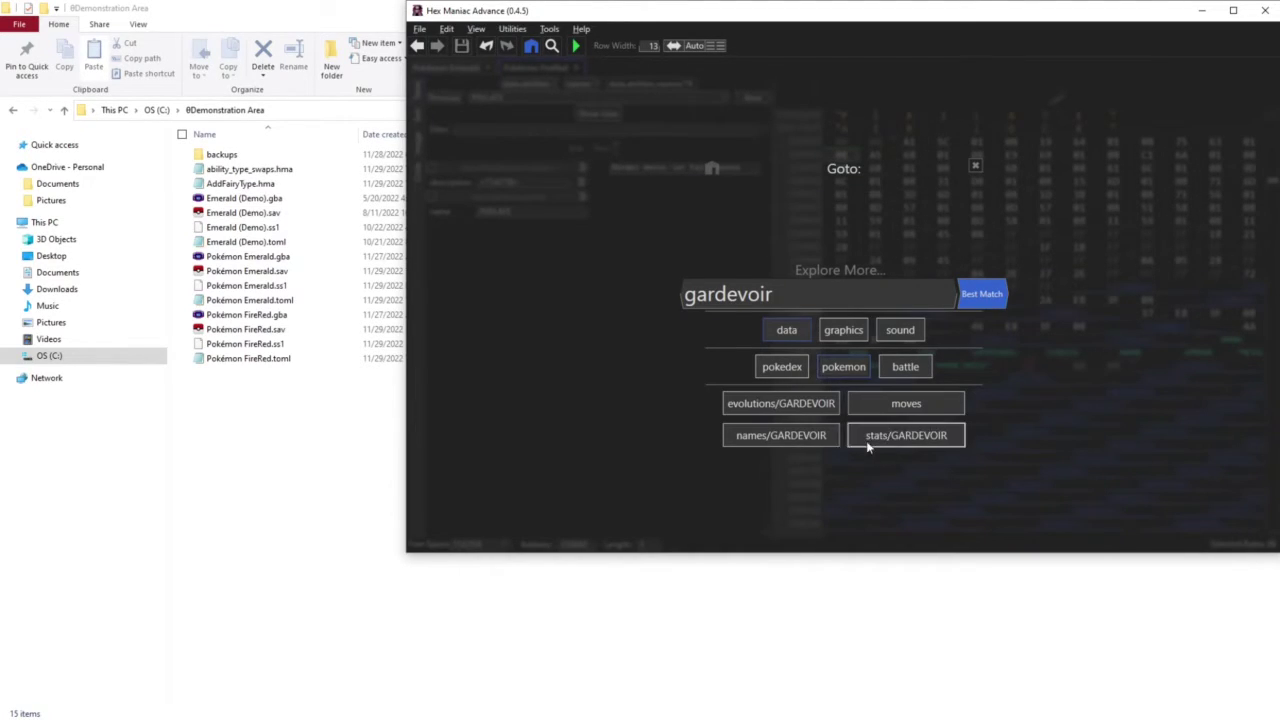
click(867, 444)
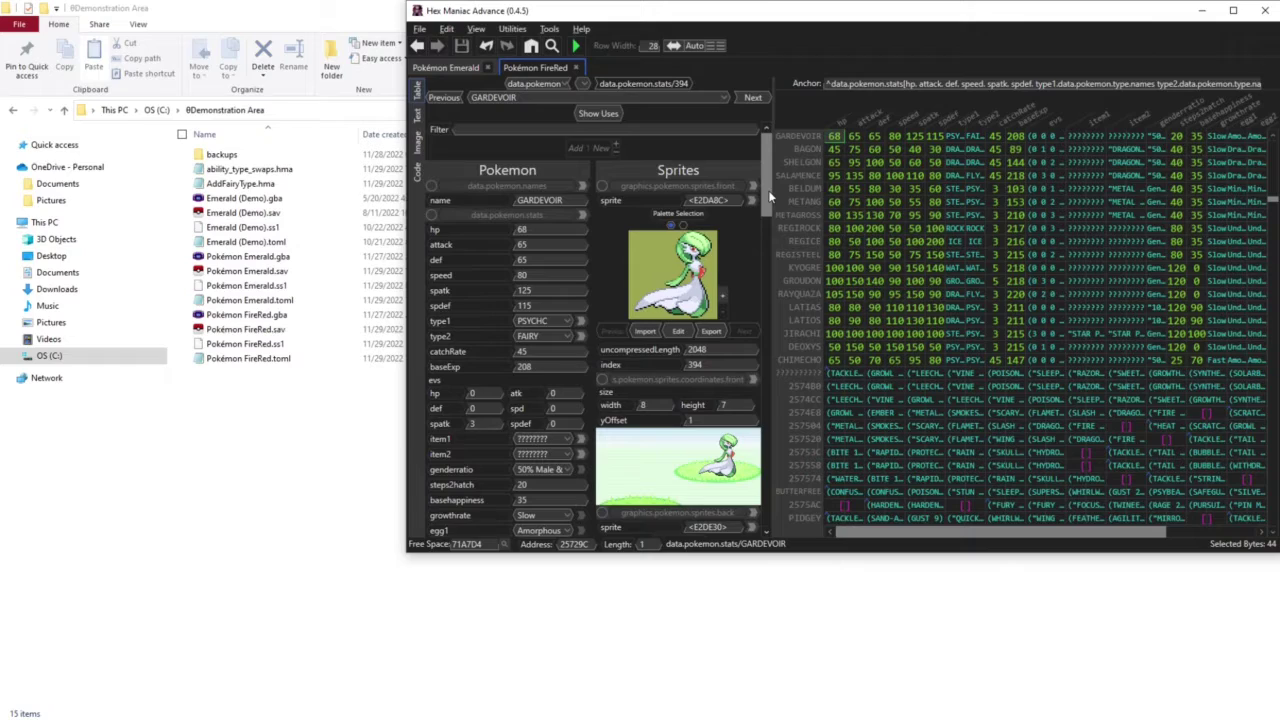
Set Gardevoir's second ability to PIXILATE and save the FireRed ROM
drag(770, 197, 766, 226)
click(531, 424)
text(p)
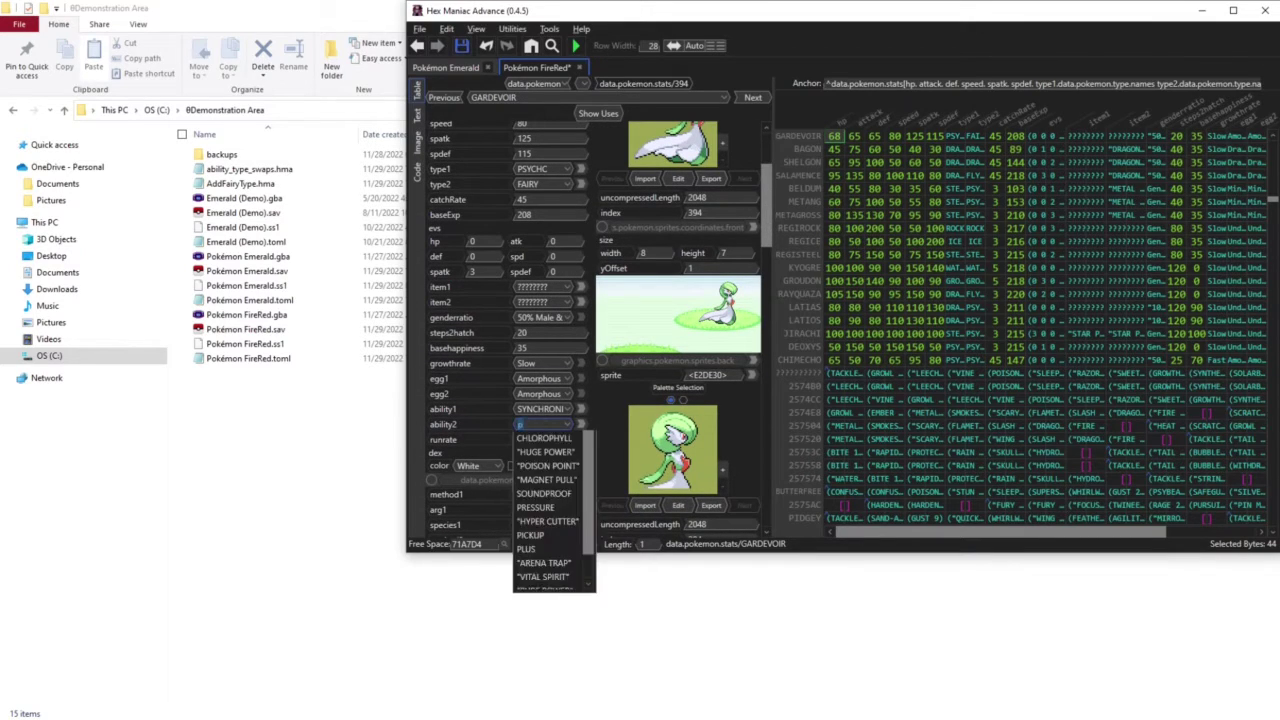
text(ixilate)
key(Return)
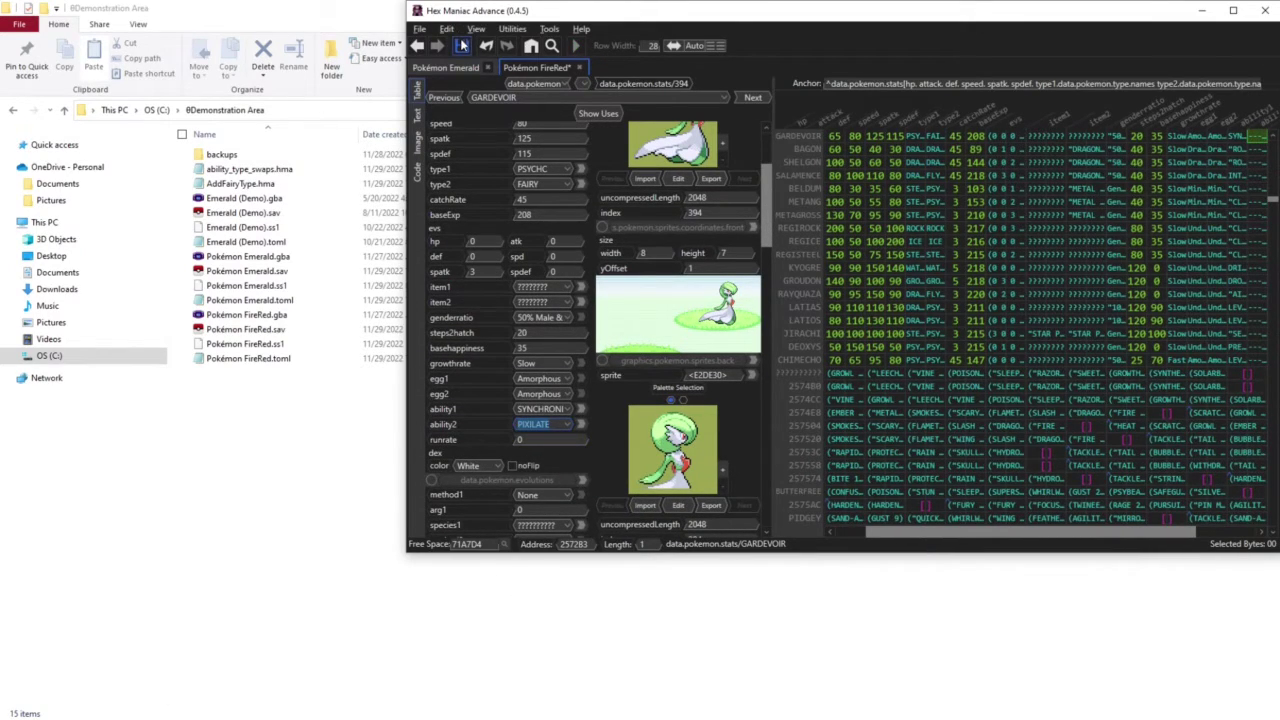
click(462, 46)
Run the edited FireRed ROM in mGBA, load the Tentacool-versus-Skarmory save state, and choose FIGHT
key(F5)
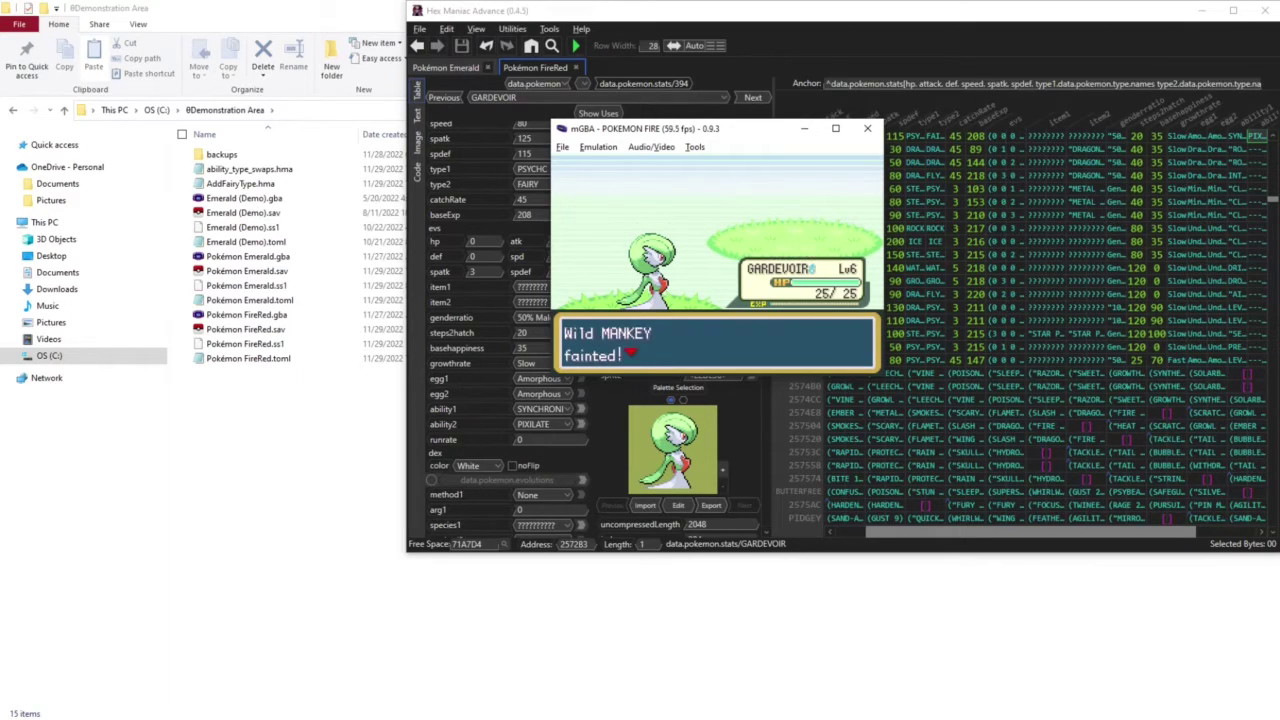
key(F1)
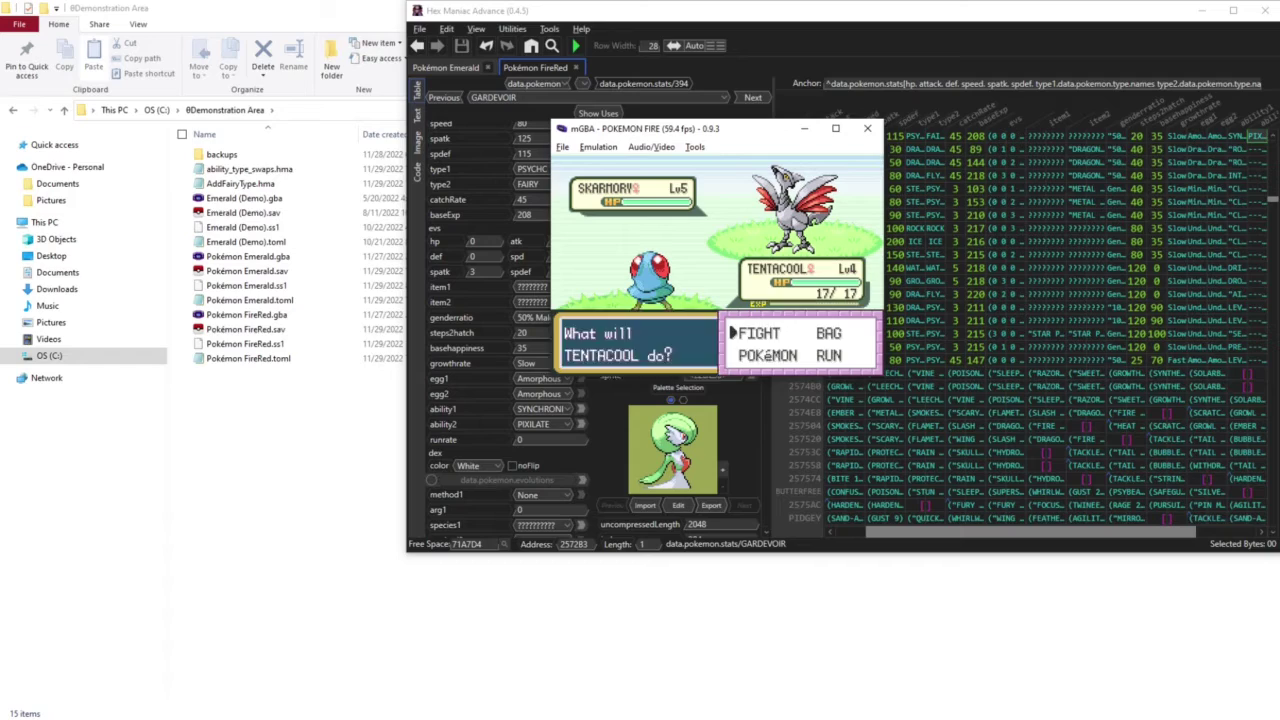
key(x)
key(x)
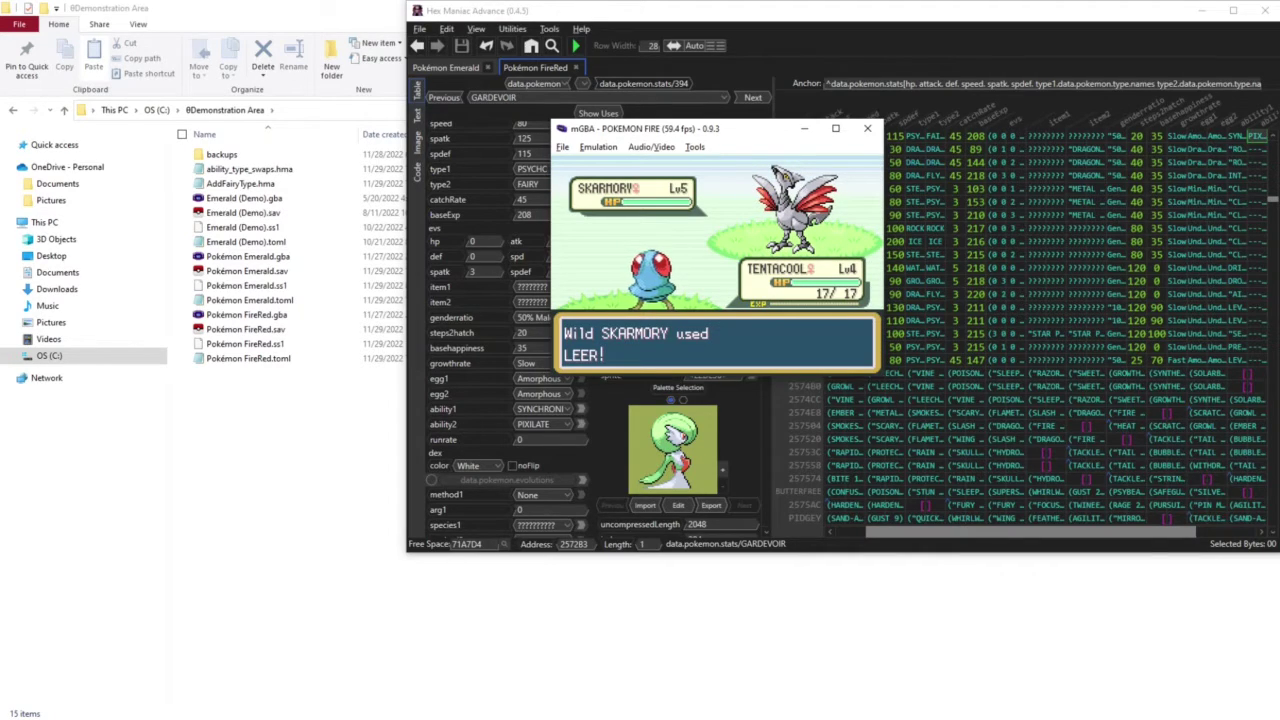